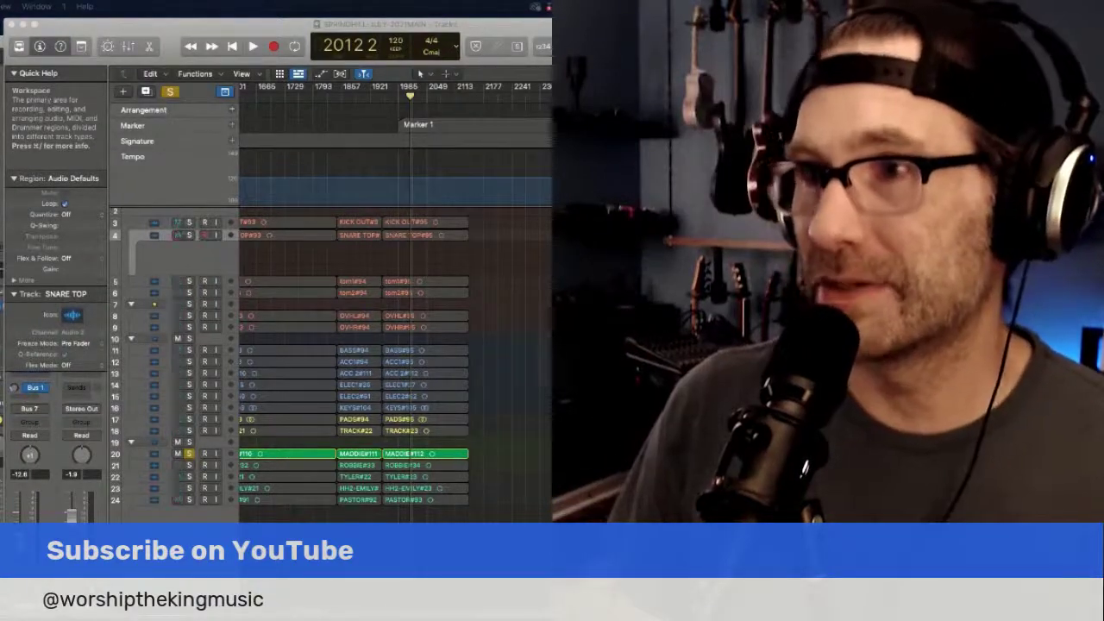
scroll(395, 345, "right", 5)
scroll(395, 345, "right", 5)
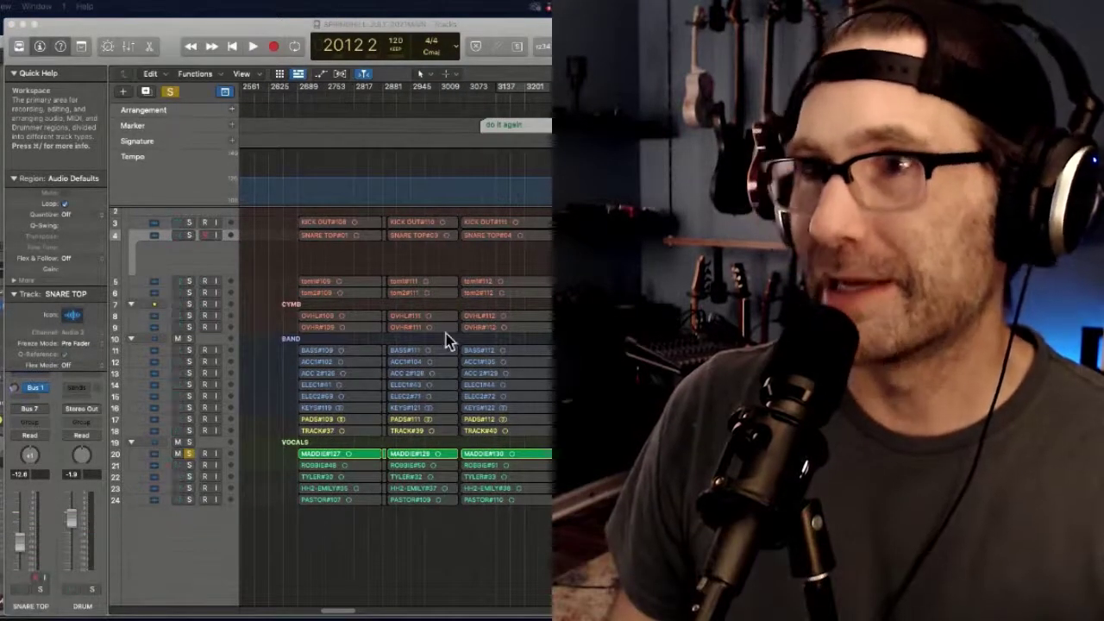
Place the playhead just past Marker 1, around bars 1990–2018, and audition the take.
left_click(484, 98)
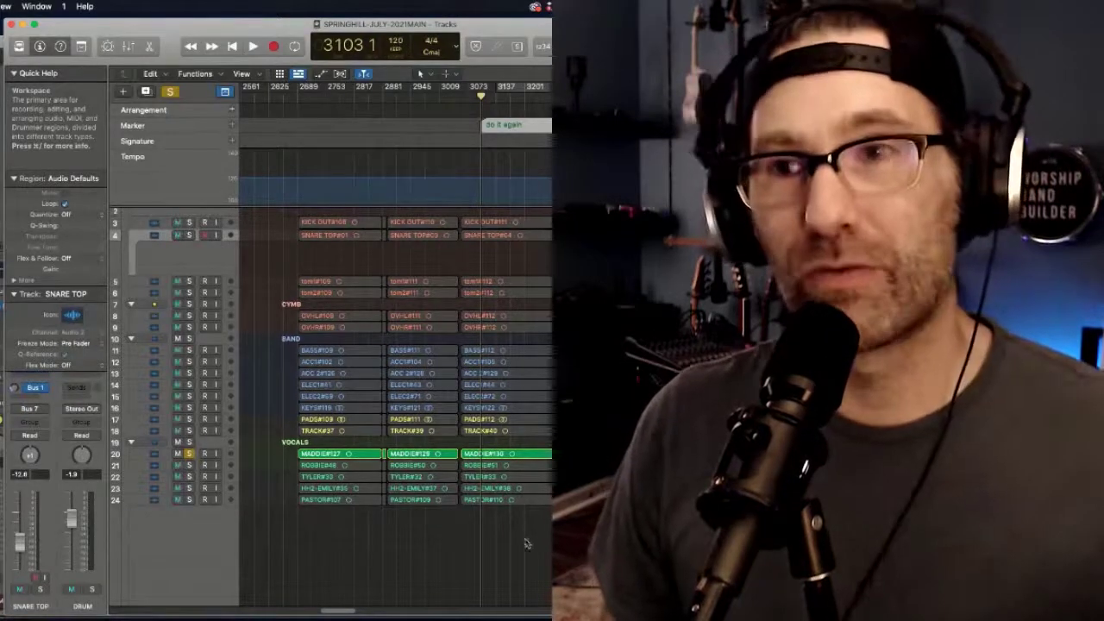
left_click_drag(338, 611, 307, 612)
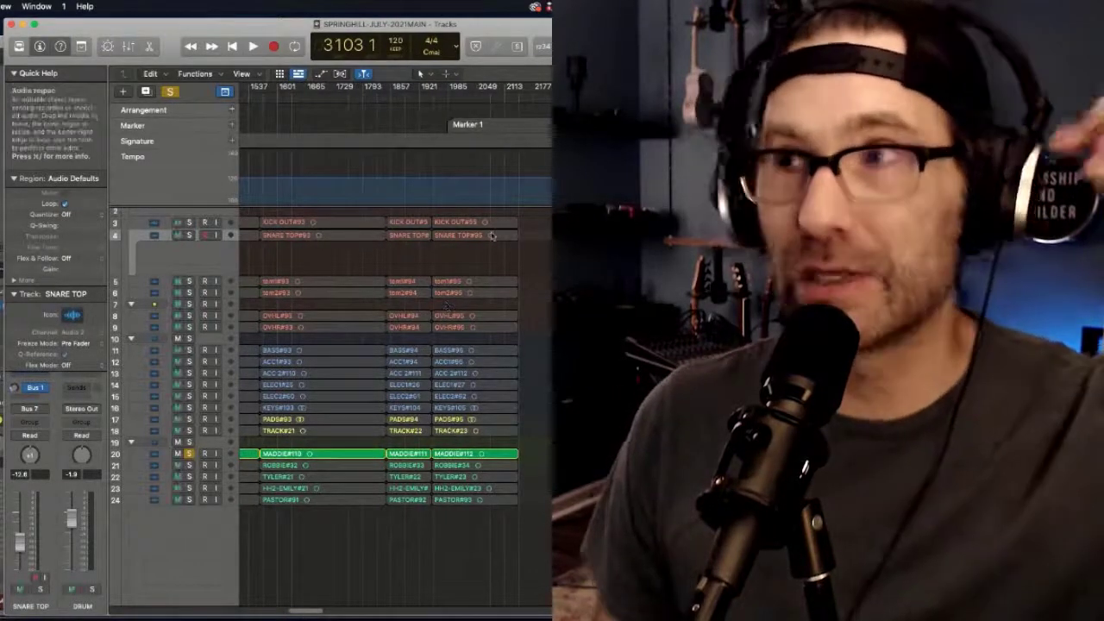
left_click(448, 99)
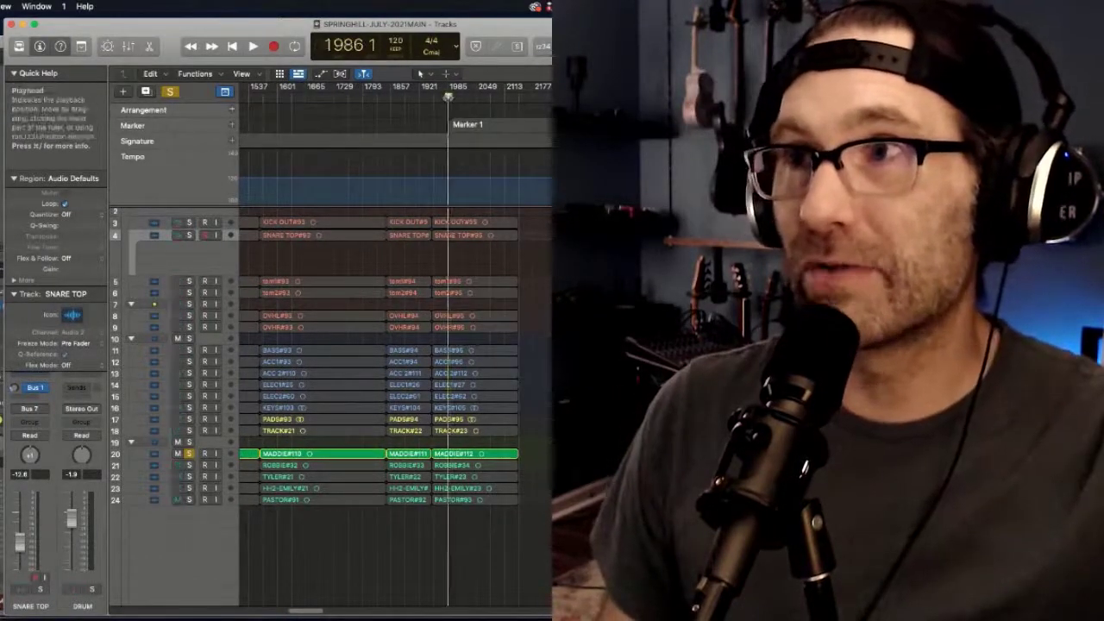
left_click_drag(449, 98, 453, 97)
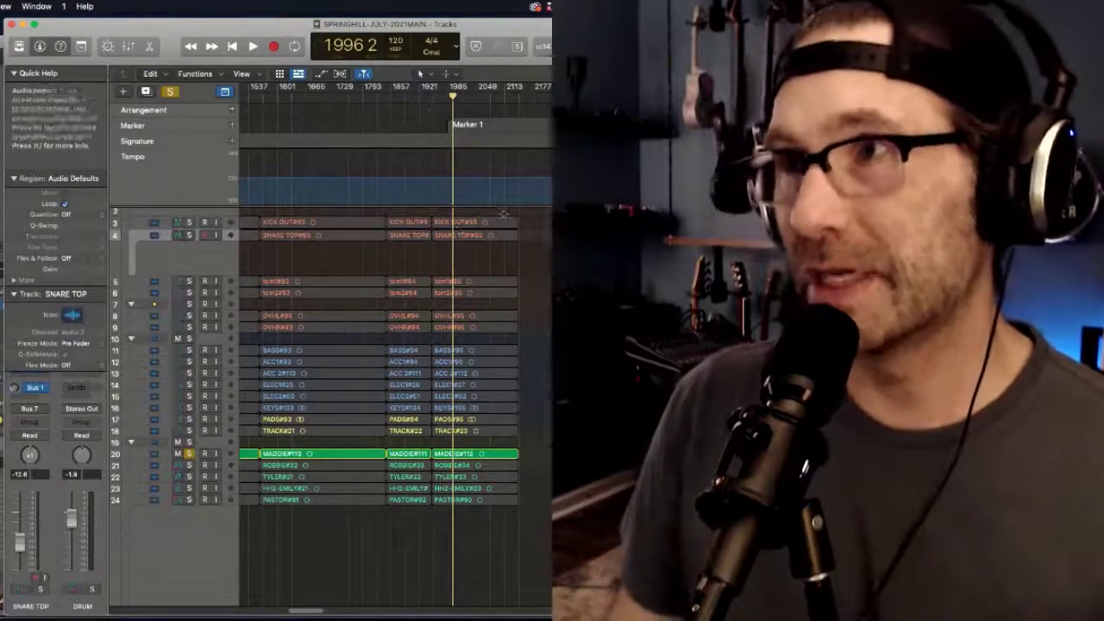
mouse_move(453, 96)
left_mouse_down()
mouse_move(466, 96)
mouse_move(456, 96)
left_mouse_up()
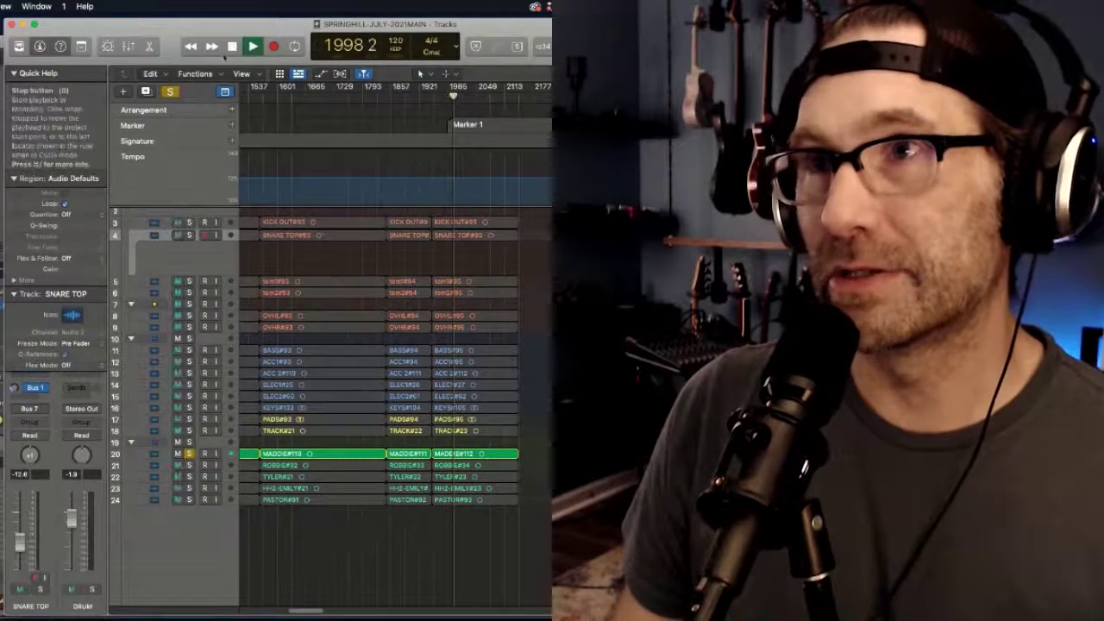
key("space")
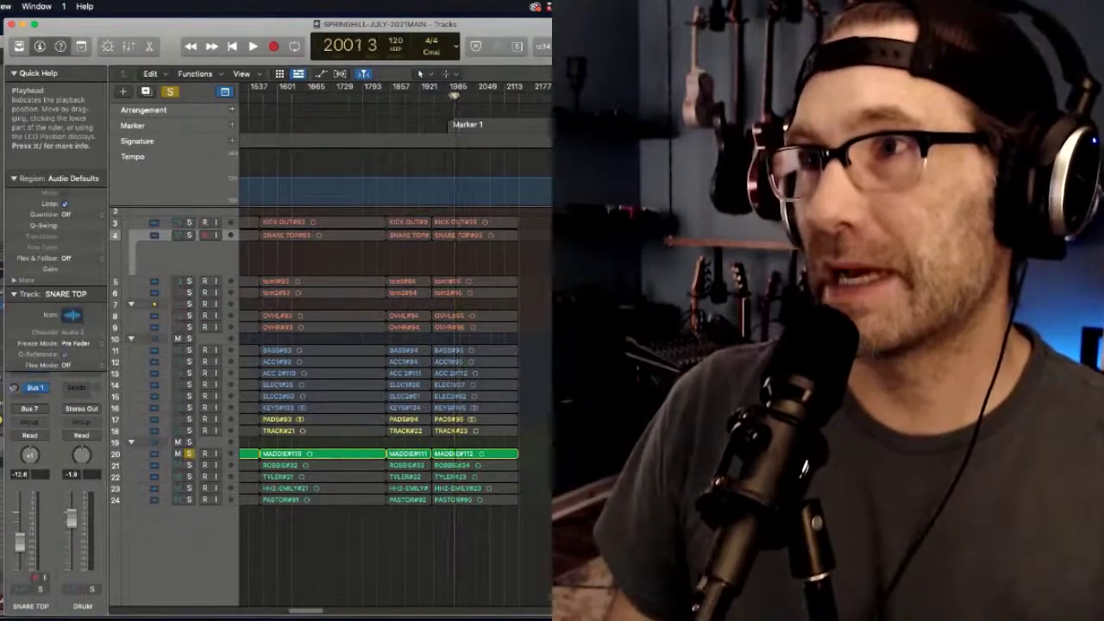
mouse_move(455, 96)
left_mouse_down()
mouse_move(464, 96)
mouse_move(454, 96)
left_mouse_up()
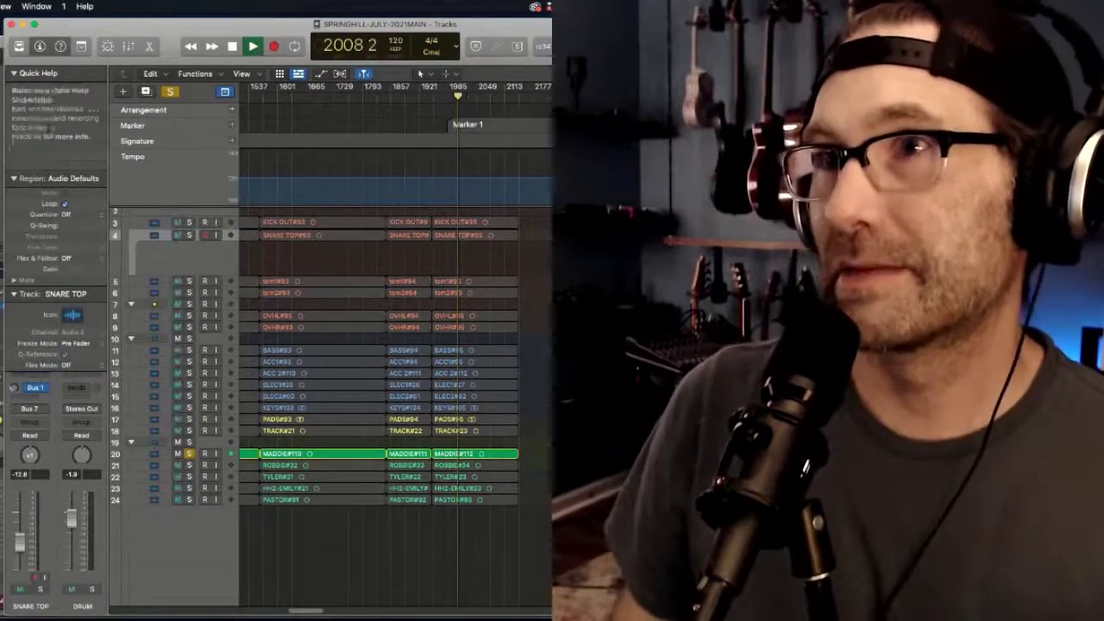
Play the 'do it again' section from bar 3116, then stop.
left_click(232, 47)
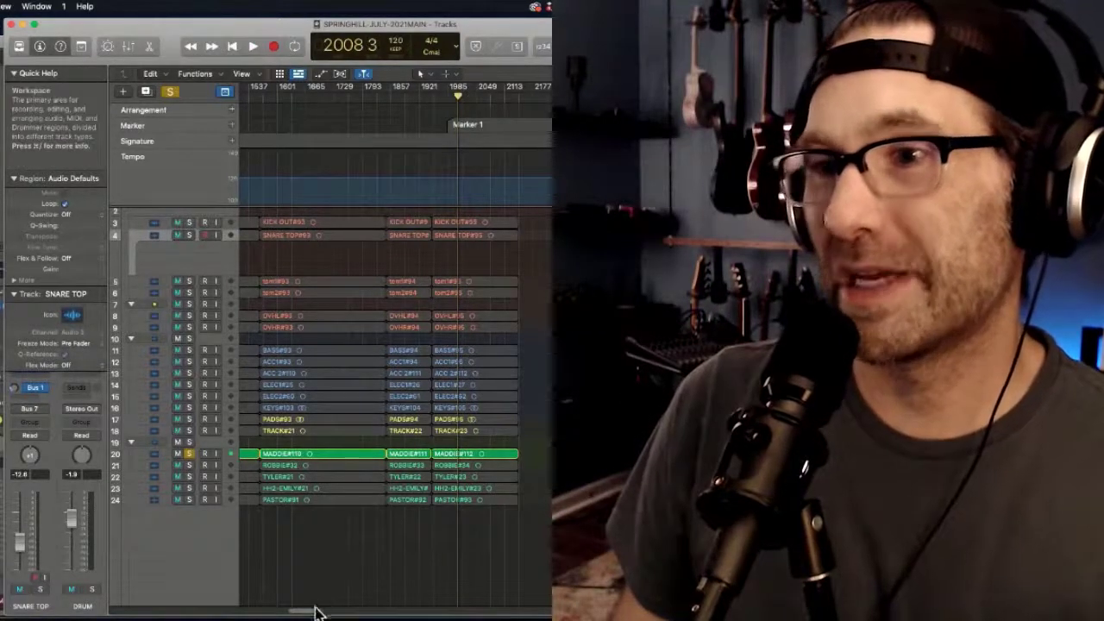
left_click_drag(316, 614, 350, 612)
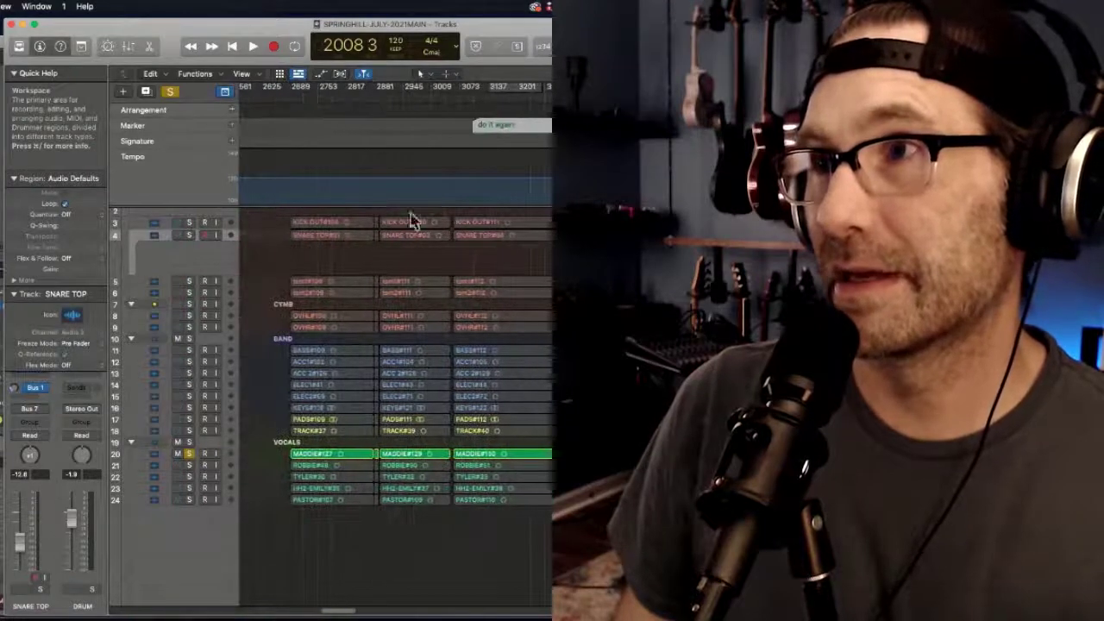
left_click(479, 96)
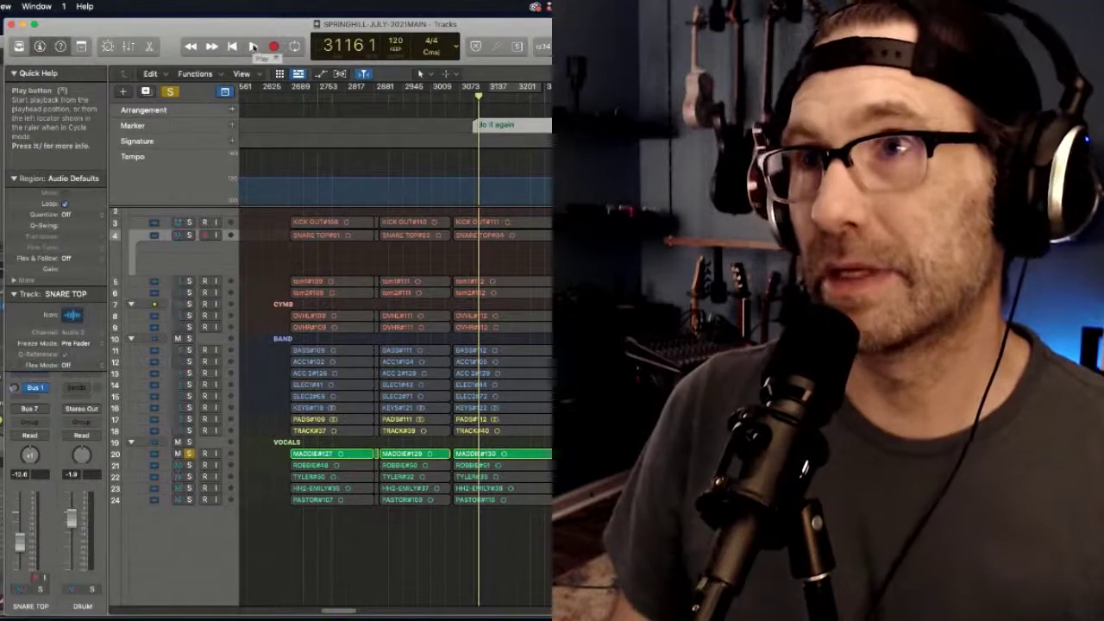
left_click(253, 47)
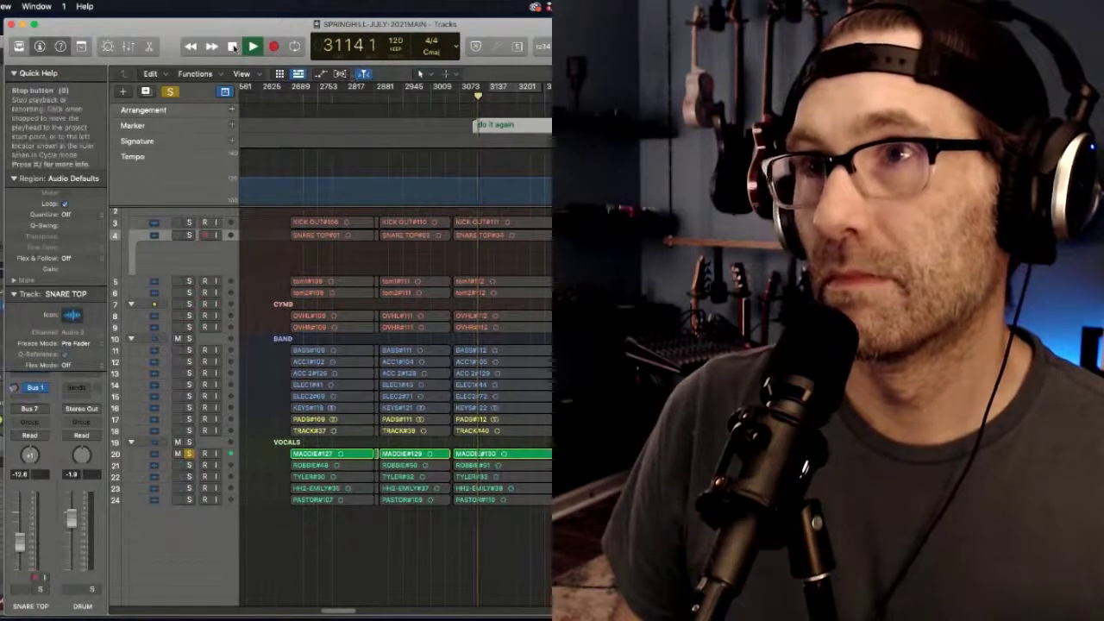
left_click(233, 47)
Move the playhead around bars 3076–3172, settle near bar 3115, and stop.
left_click(504, 97)
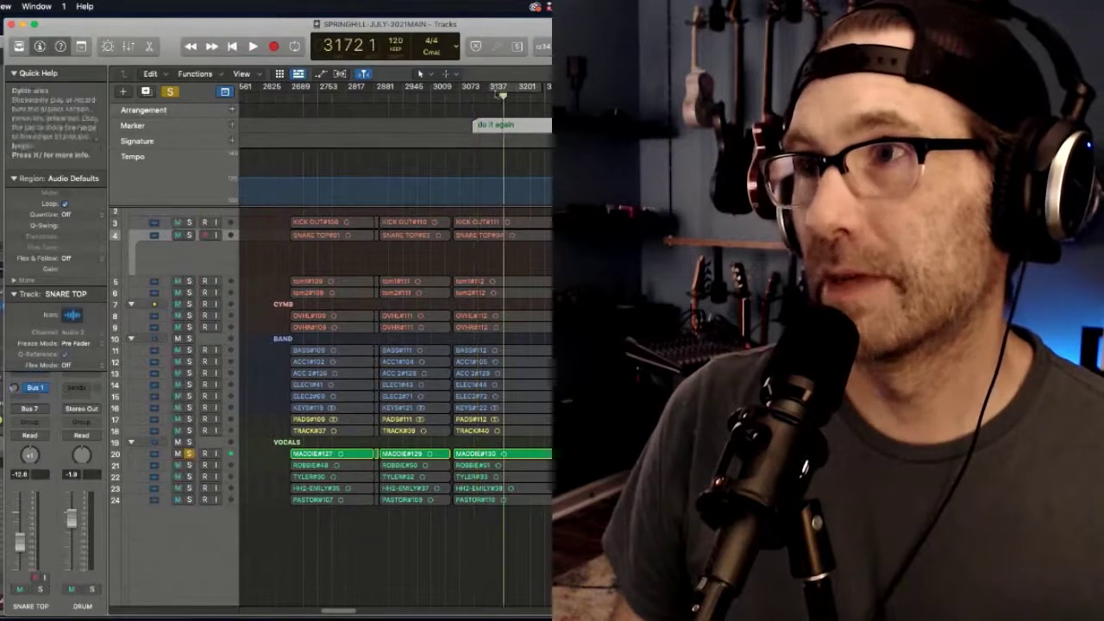
left_click(492, 97)
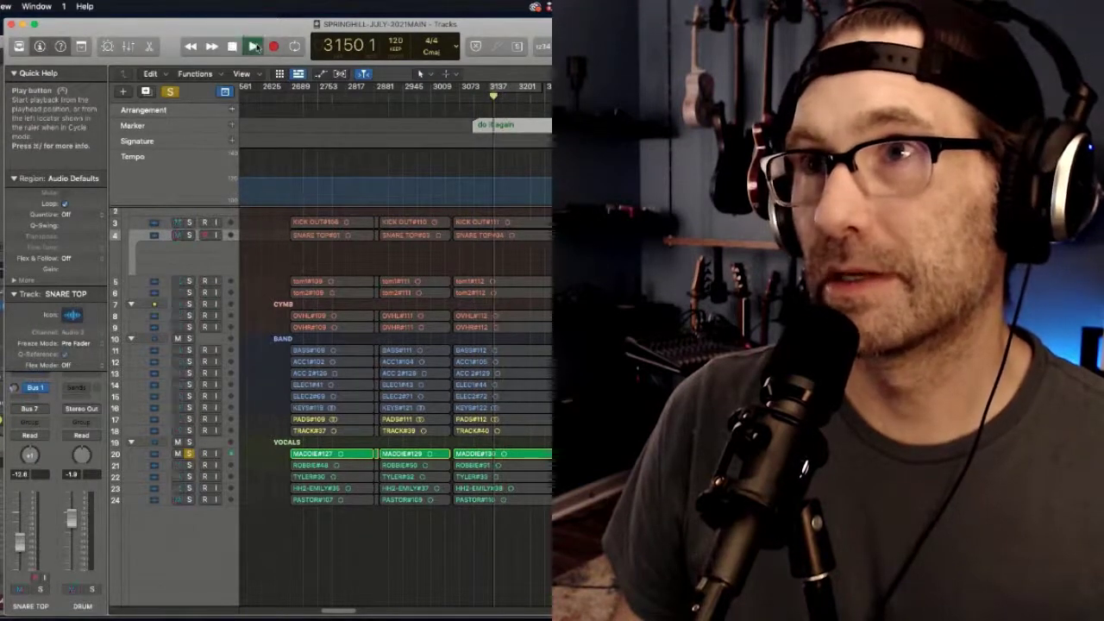
left_click_drag(494, 96, 474, 96)
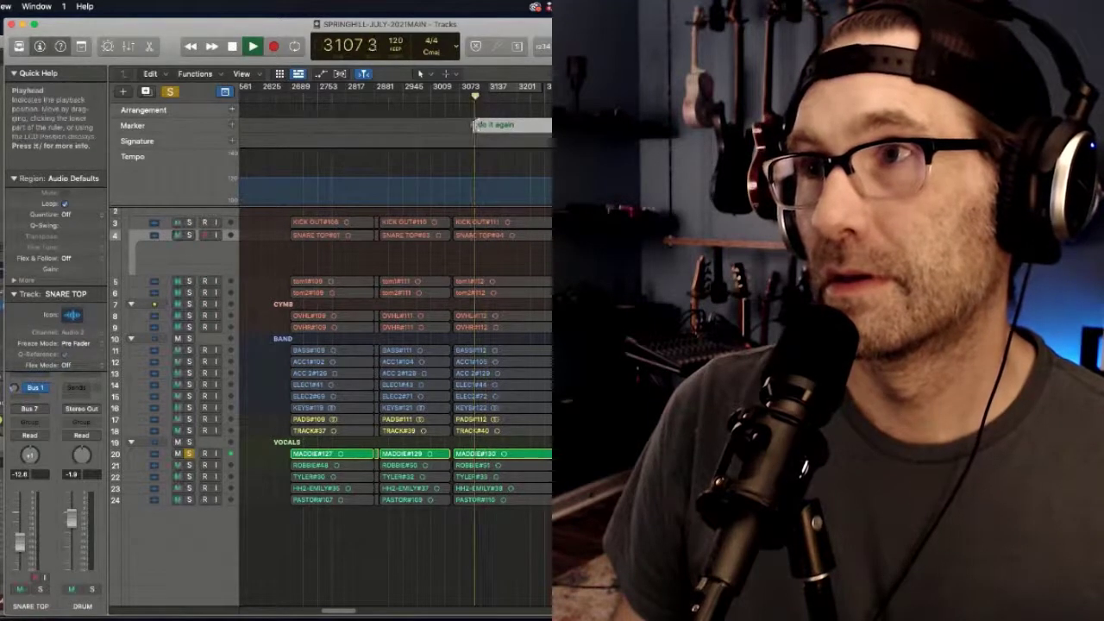
left_click(460, 97)
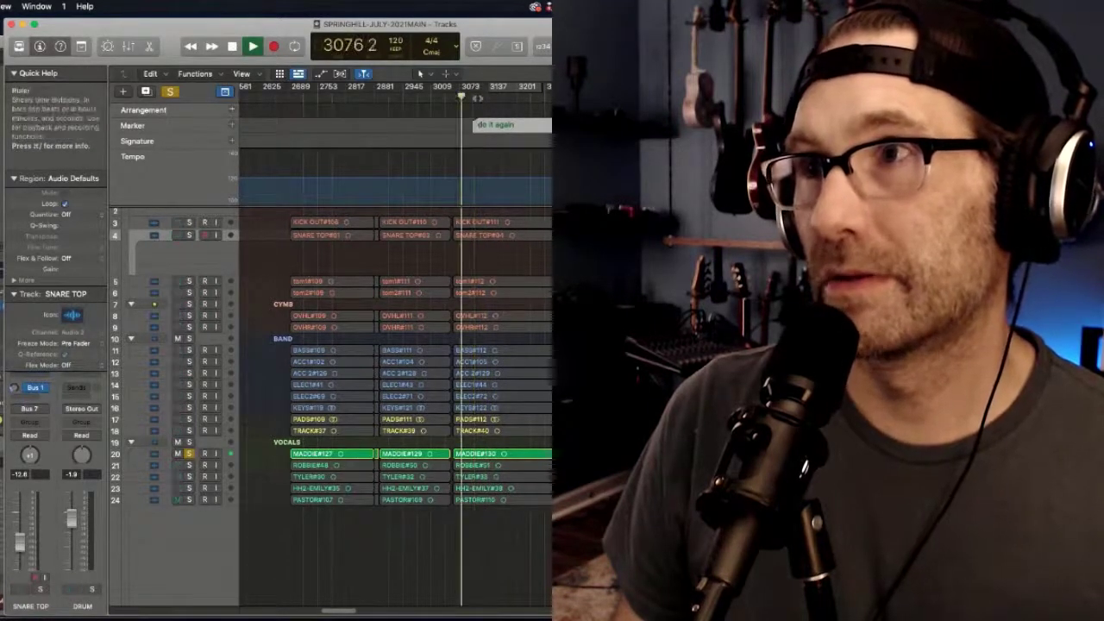
left_click(480, 97)
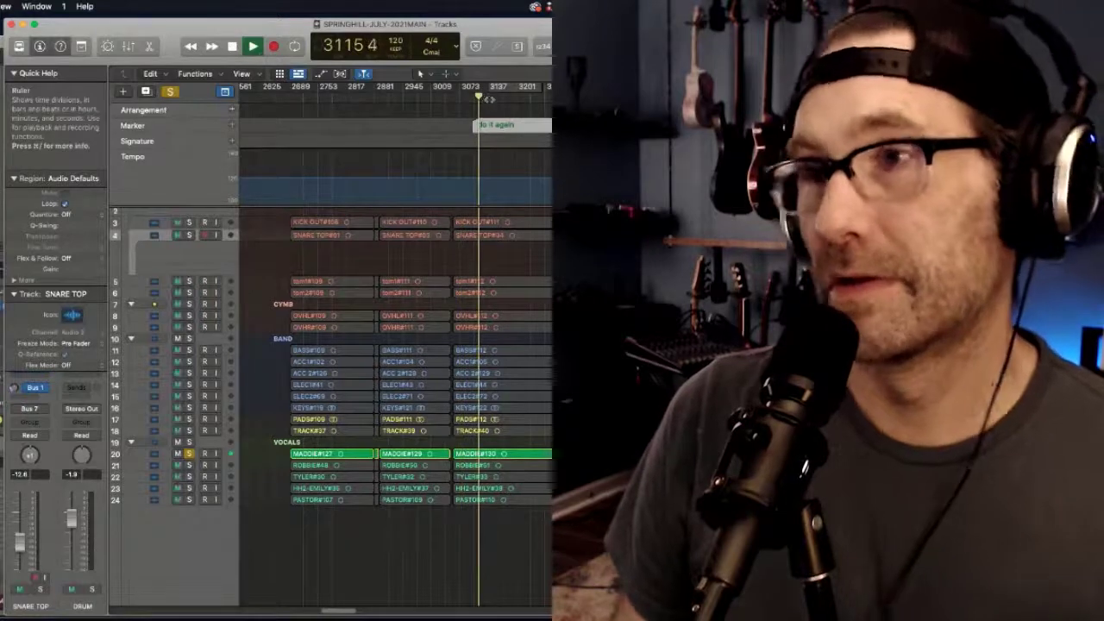
left_click(232, 47)
left_click_drag(338, 612, 312, 614)
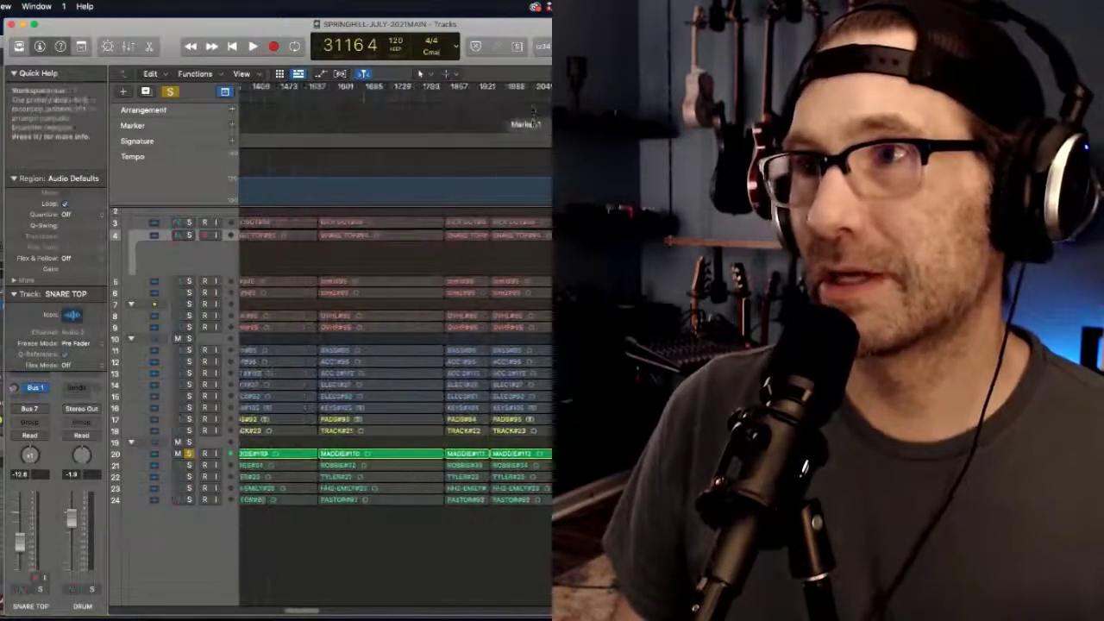
Play from bar 1999 near Marker 1, revisit bar 3164, then open the full Mixer.
left_click(512, 96)
left_click(253, 46)
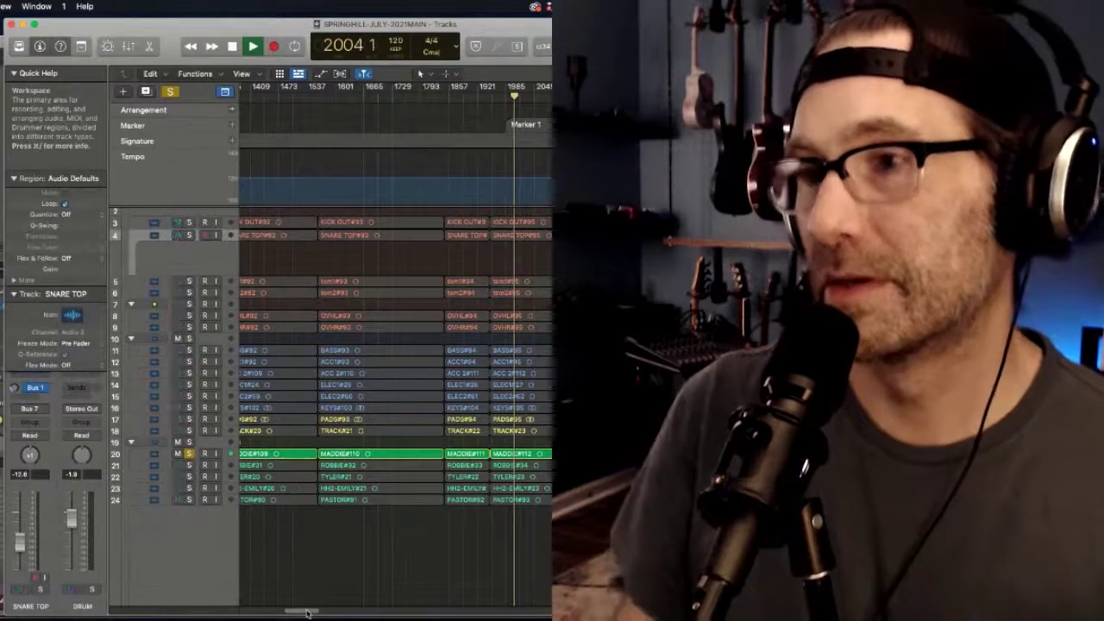
key("space")
left_click_drag(307, 613, 345, 615)
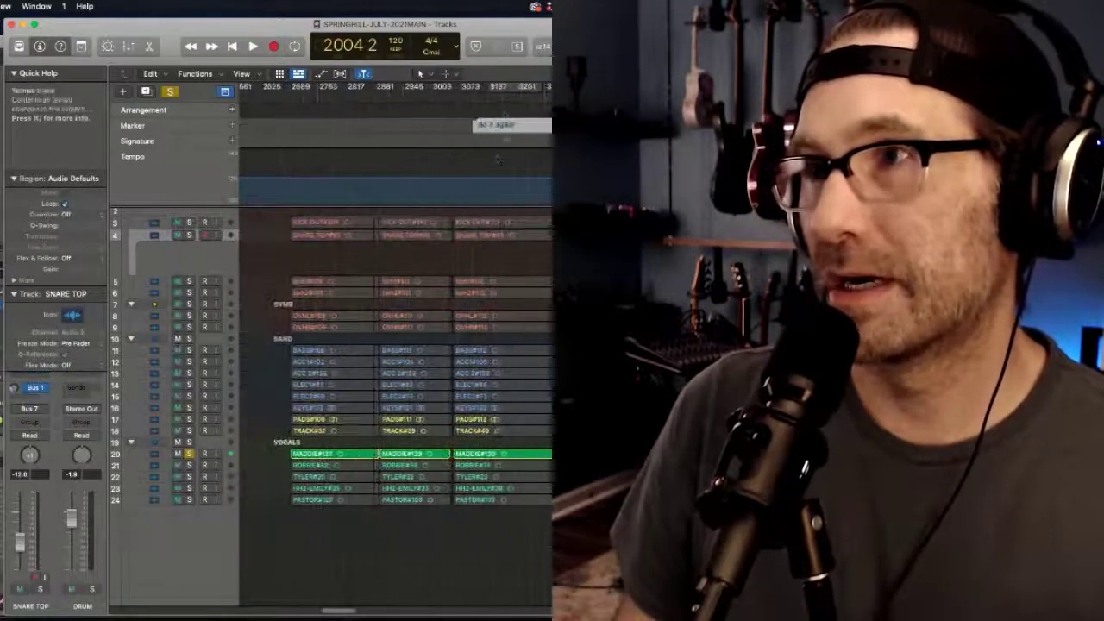
mouse_move(512, 96)
left_mouse_down()
mouse_move(313, 95)
mouse_move(438, 96)
left_mouse_up()
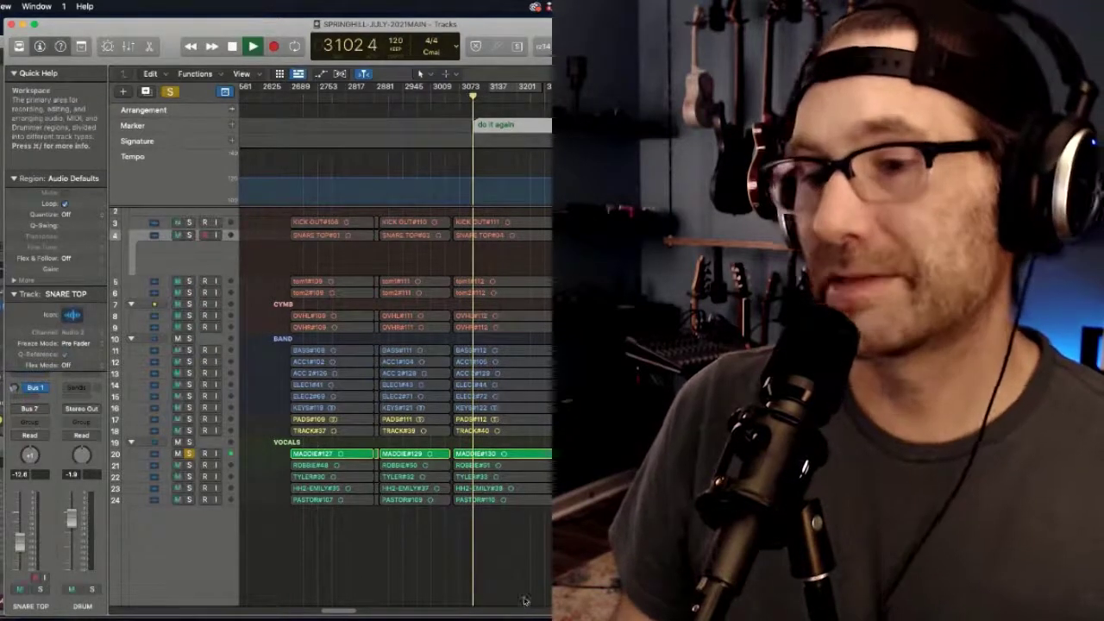
key("space")
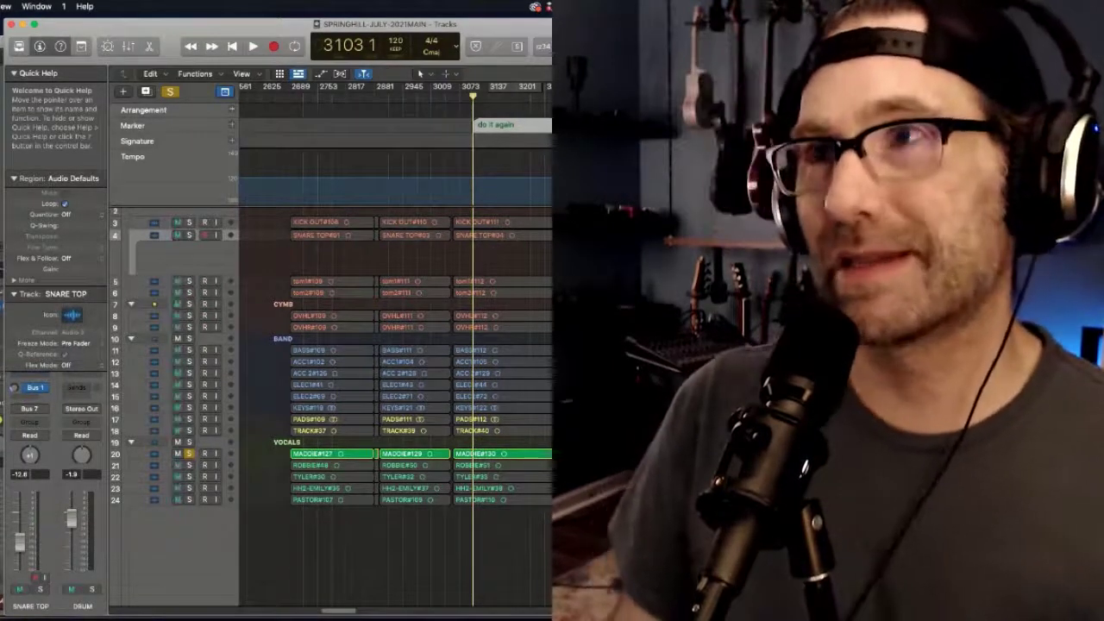
key("super+2")
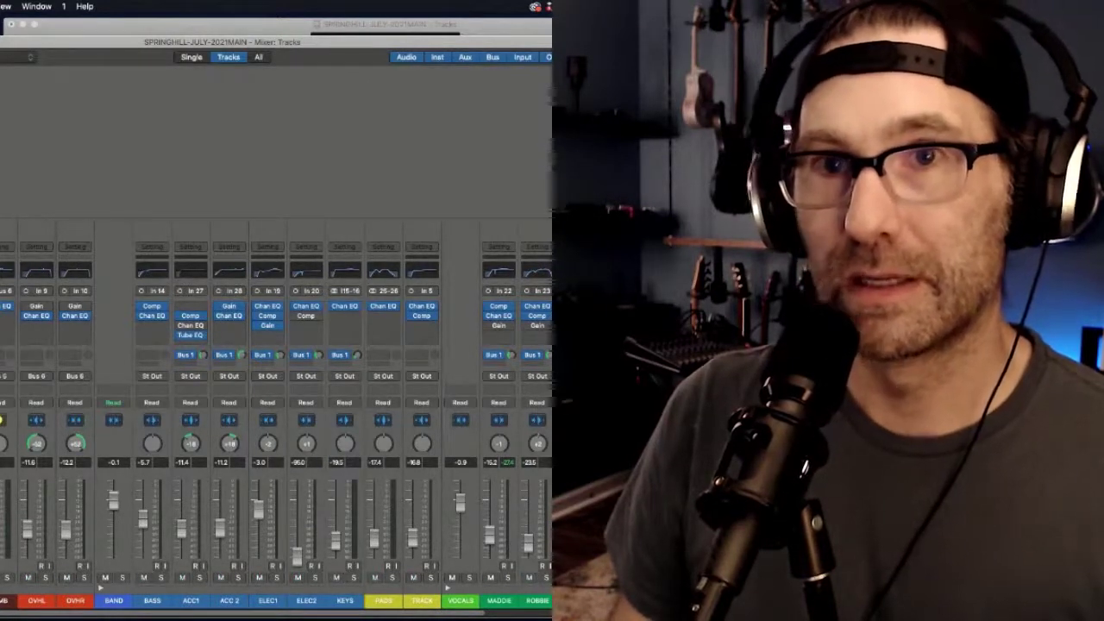
Select the leftmost channel strips, flip between Mixer and tracks views, then stop playback.
left_click_drag(17, 237, 78, 238)
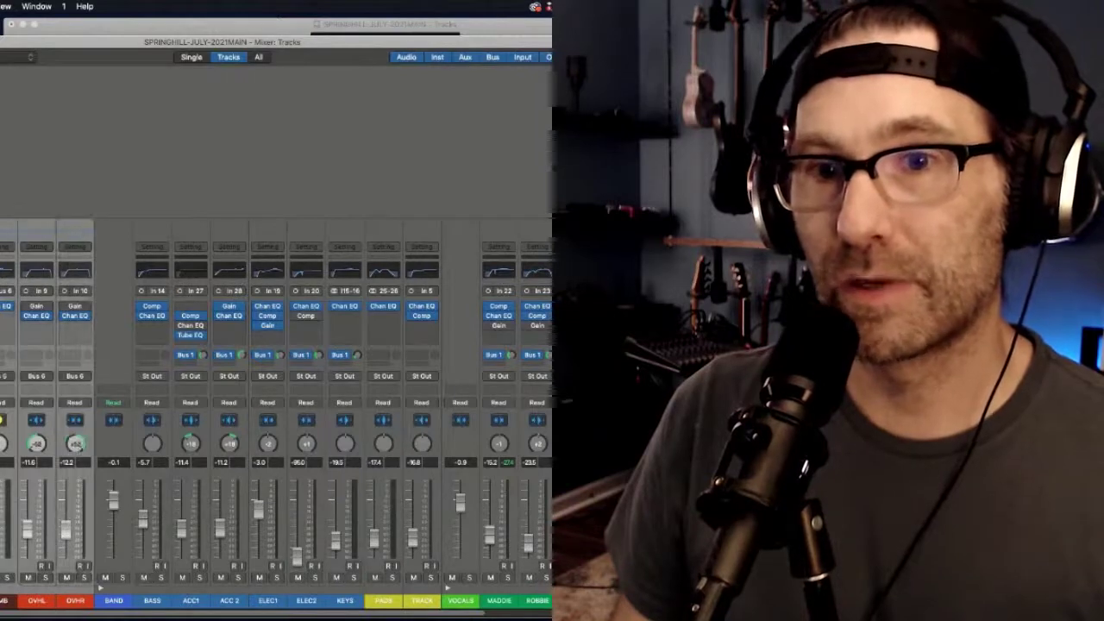
key("x")
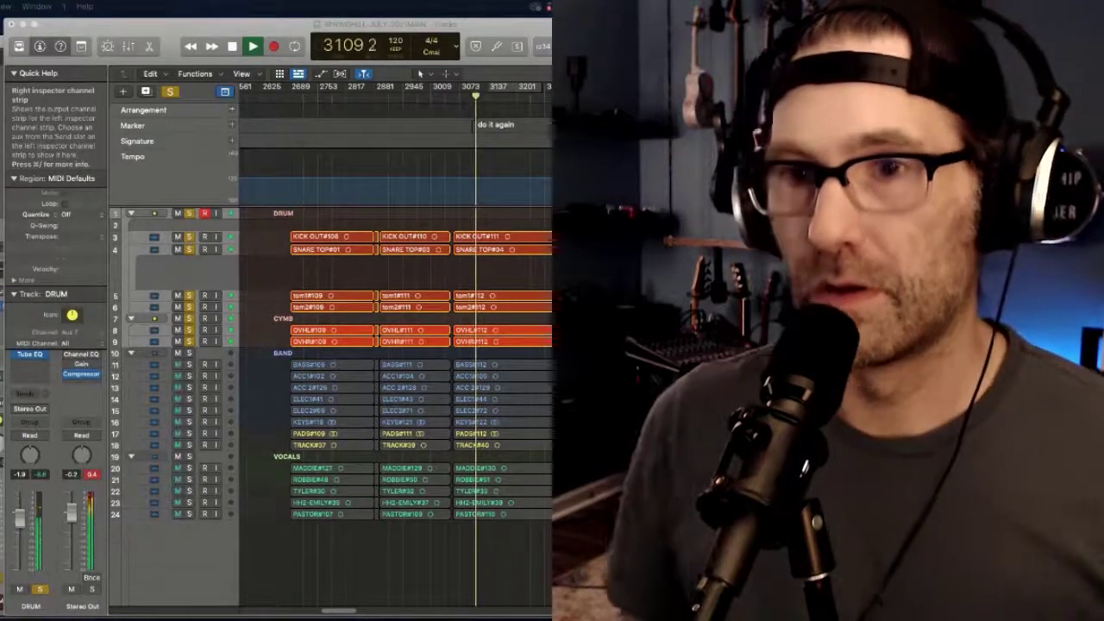
key("super+2")
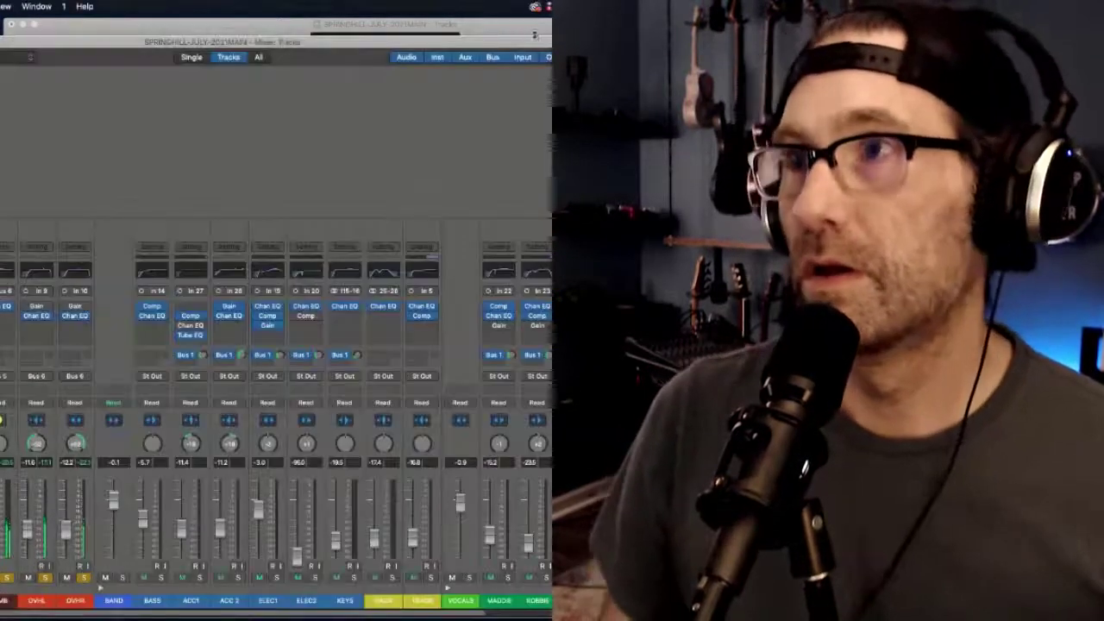
key("super+2")
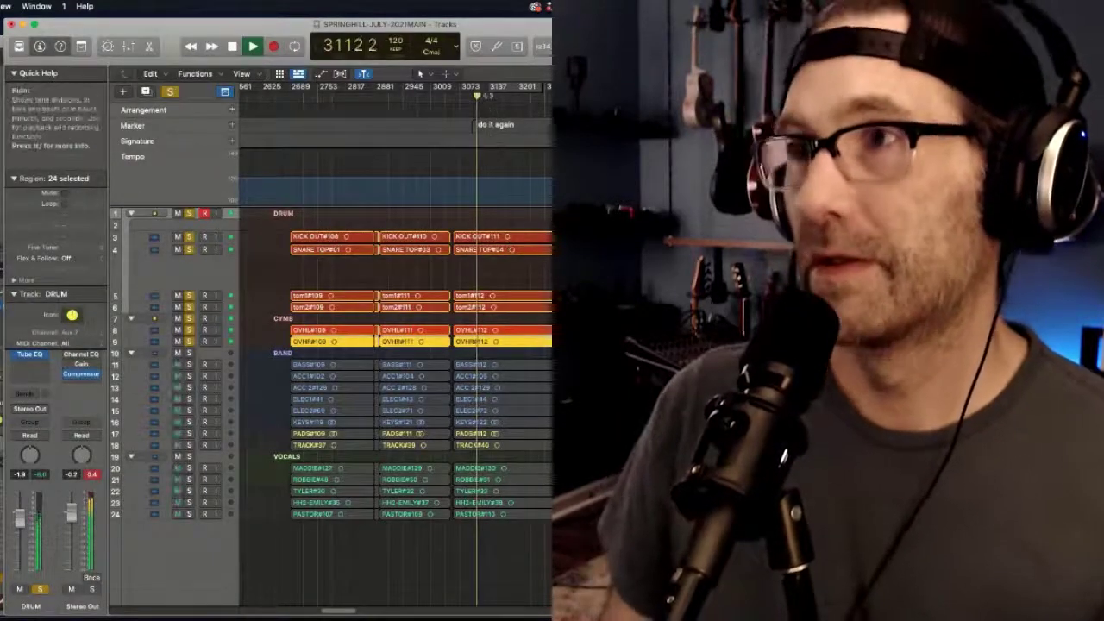
key("super+2")
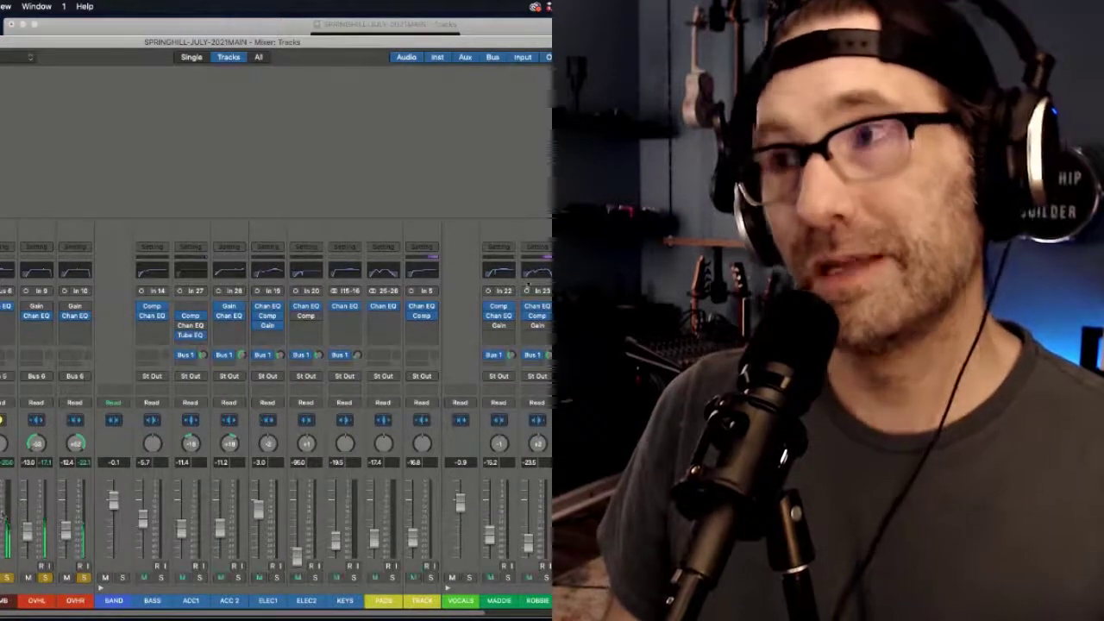
key("super+2")
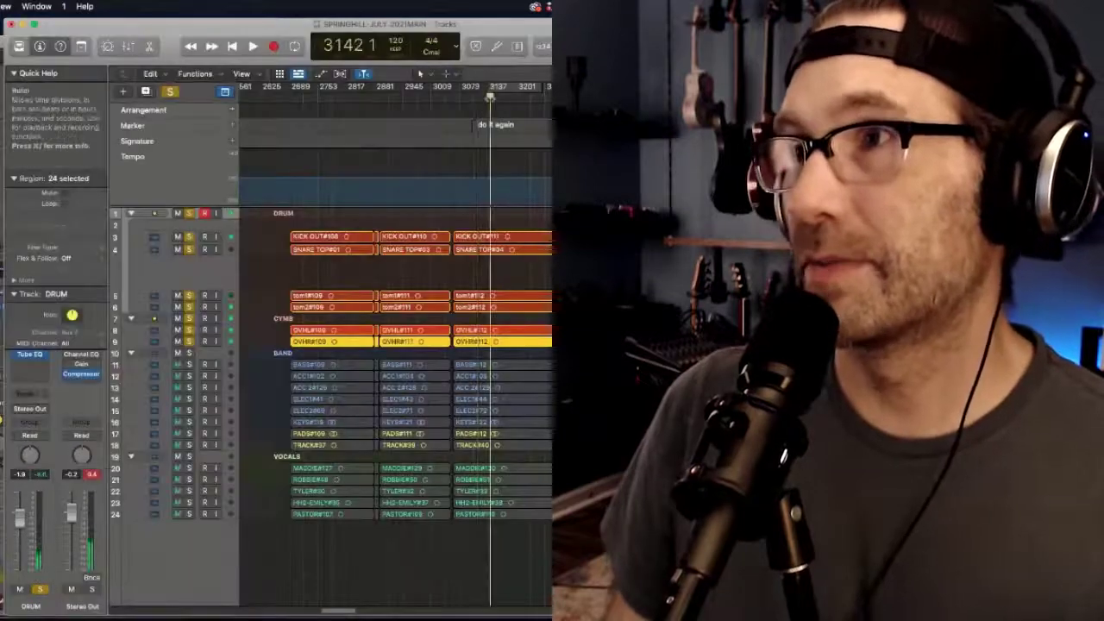
key("space")
left_click_drag(349, 612, 309, 613)
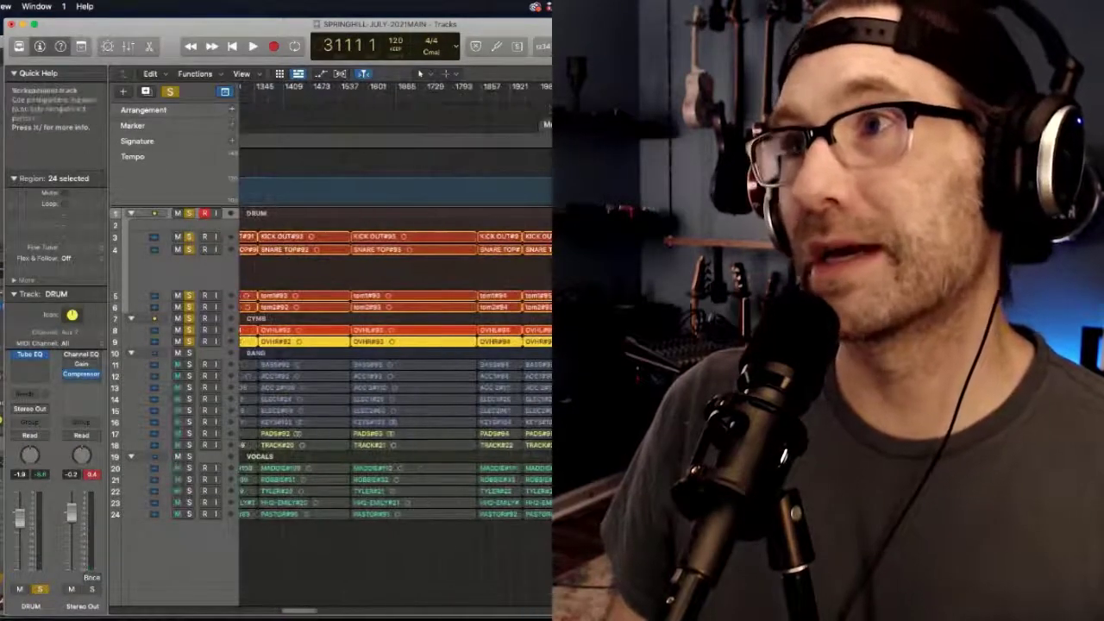
Play the song from around bar 1995, then stop.
left_click(544, 96)
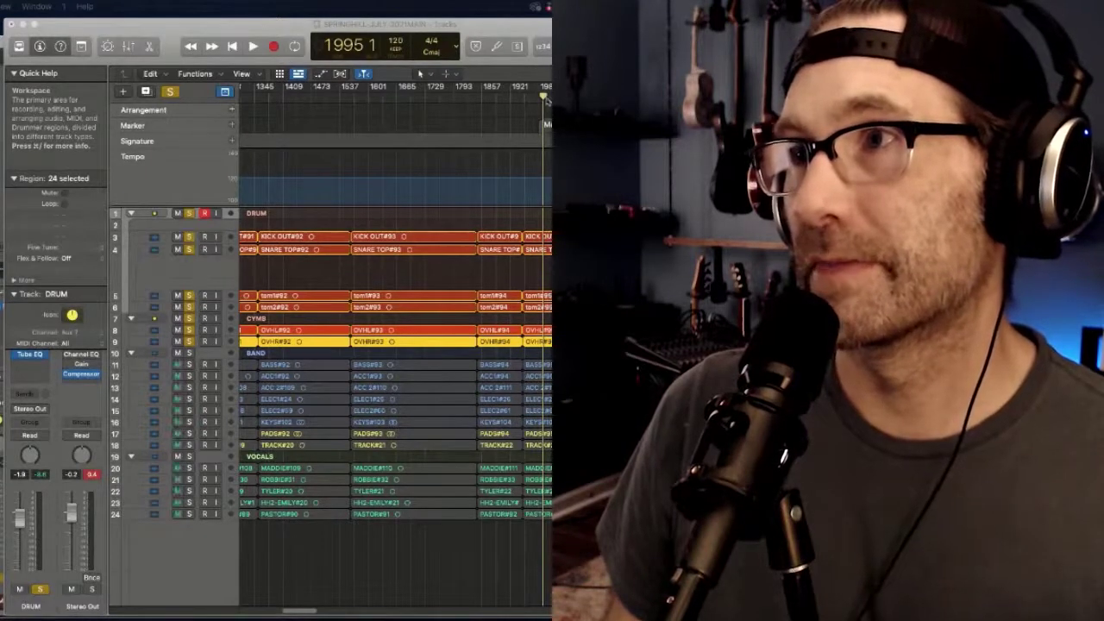
left_click(545, 98)
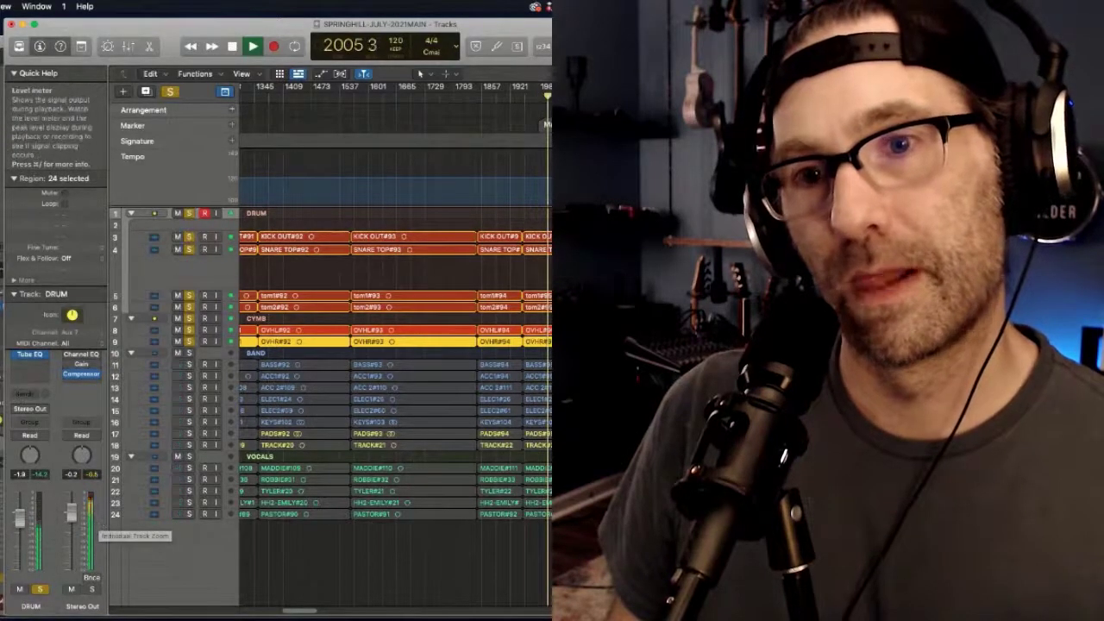
key("space")
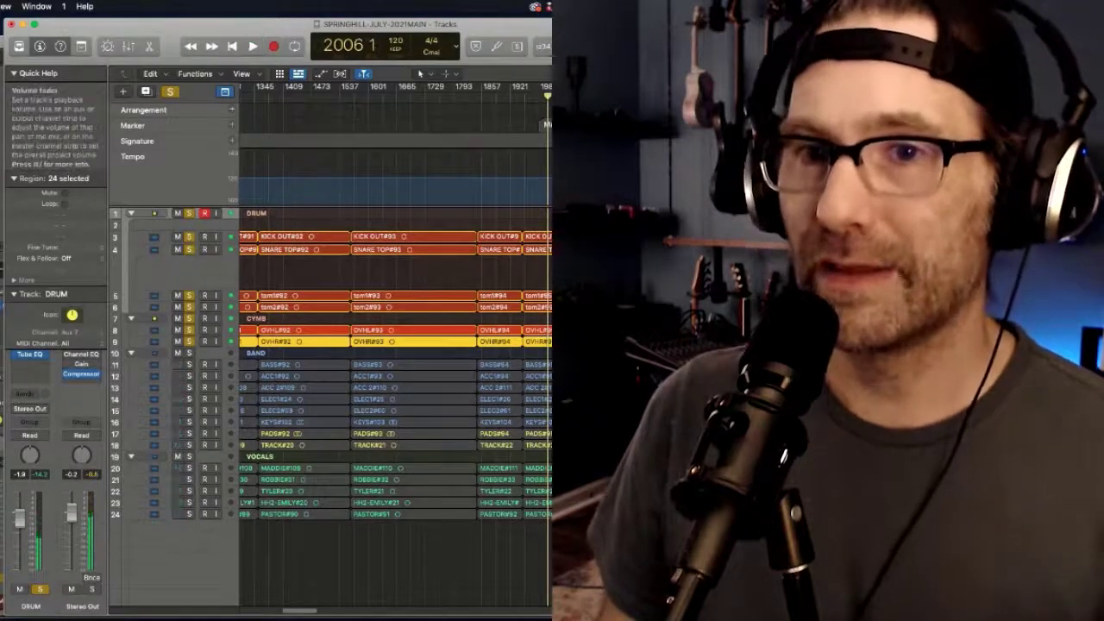
Resume playback with the Mixer open and select the OVHR channel strip.
key("super+2")
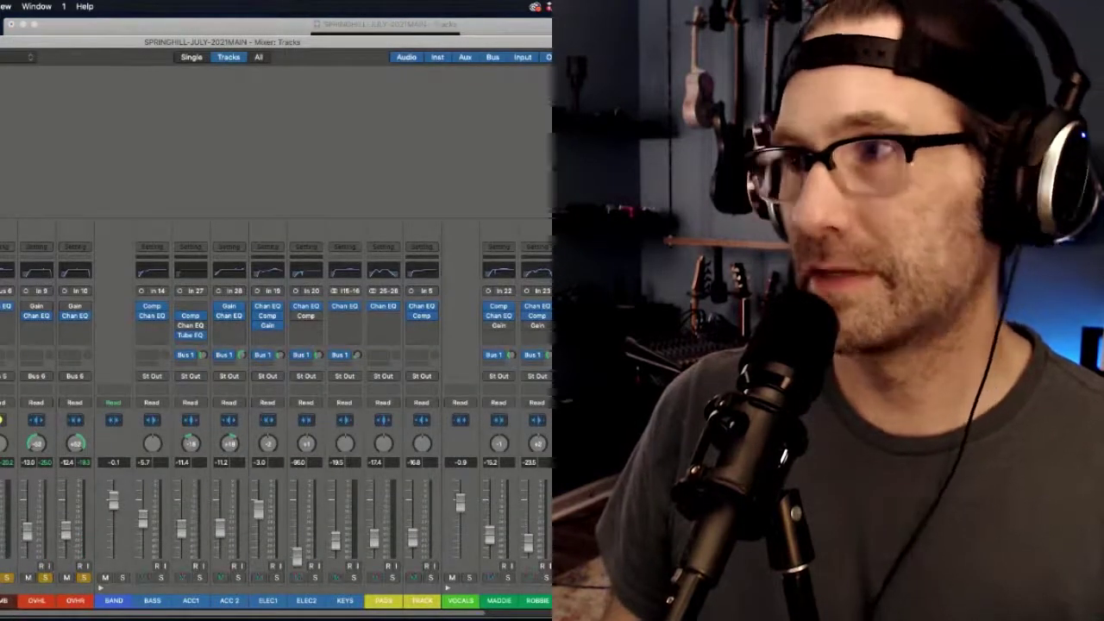
key("super+w")
key("space")
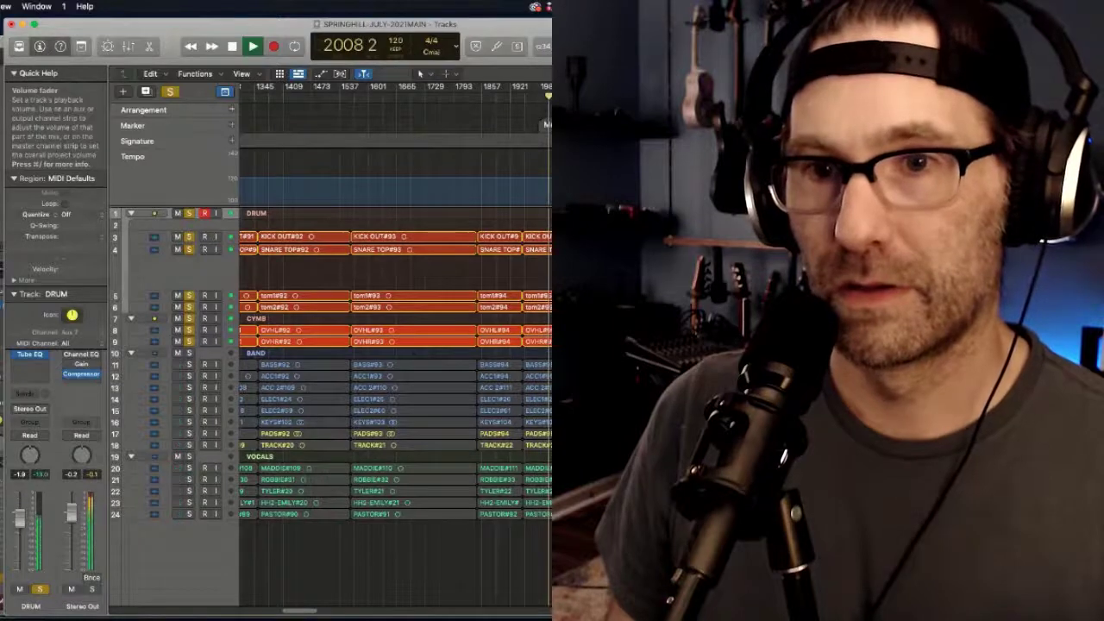
key("super+2")
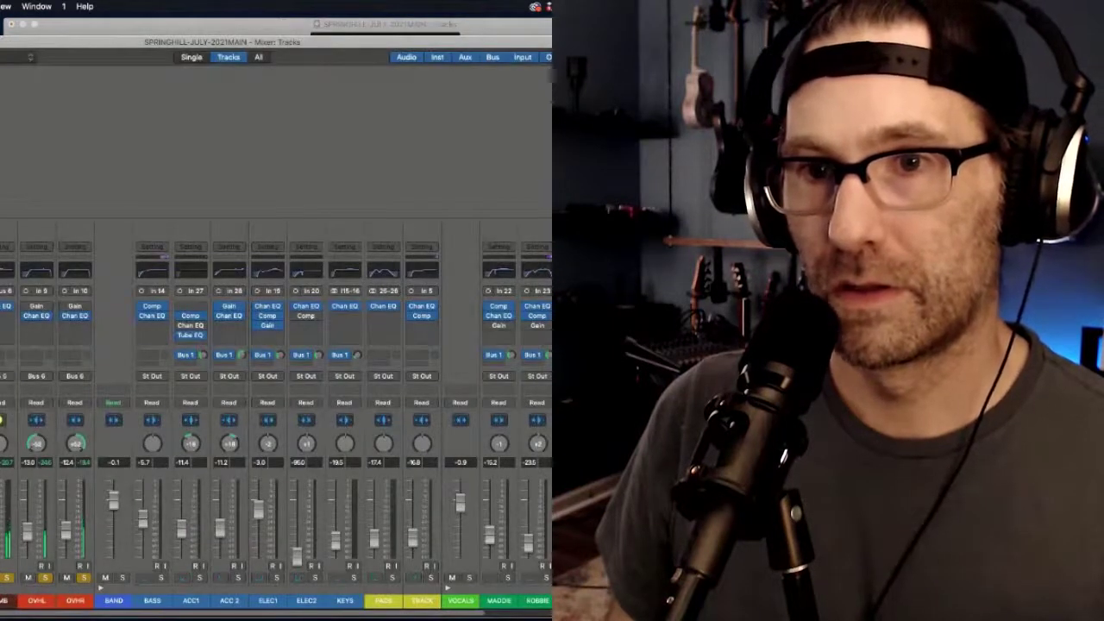
left_click(65, 535)
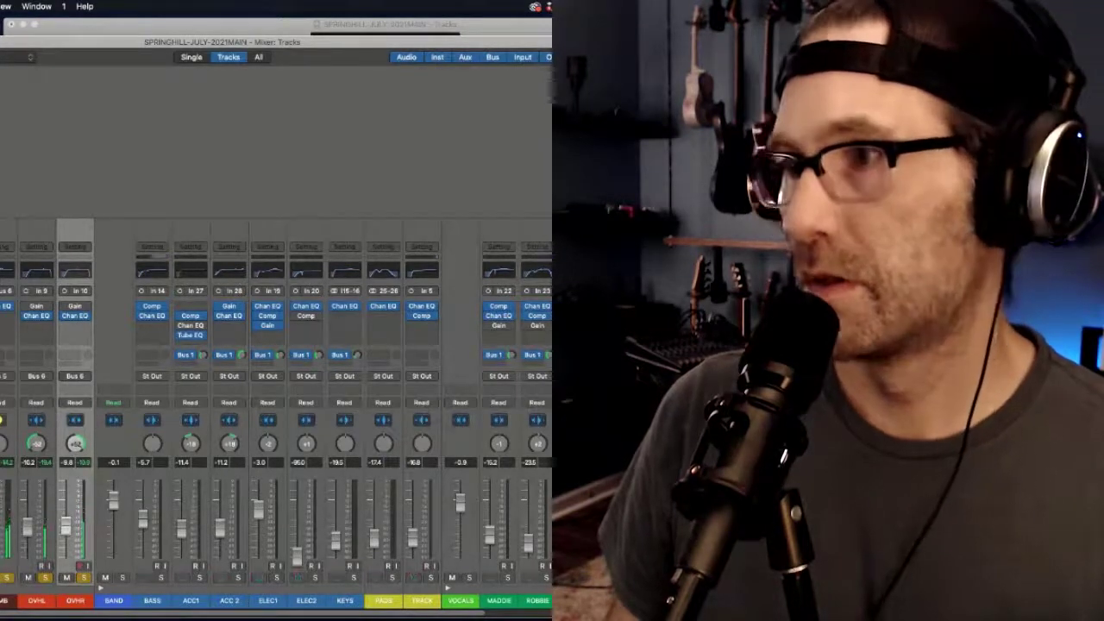
scroll(276, 405, "right", 2)
scroll(277, 405, "right", 2)
scroll(276, 406, "right", 2)
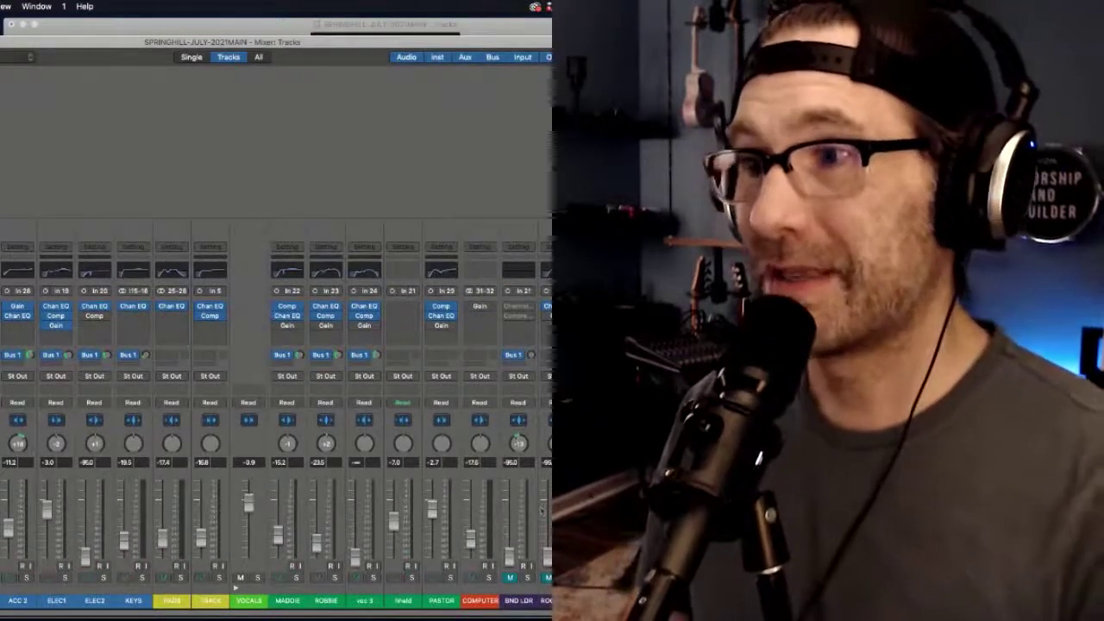
Play from bar 3116 at the 'do it again' marker while briefly checking the Mixer.
key("super+w")
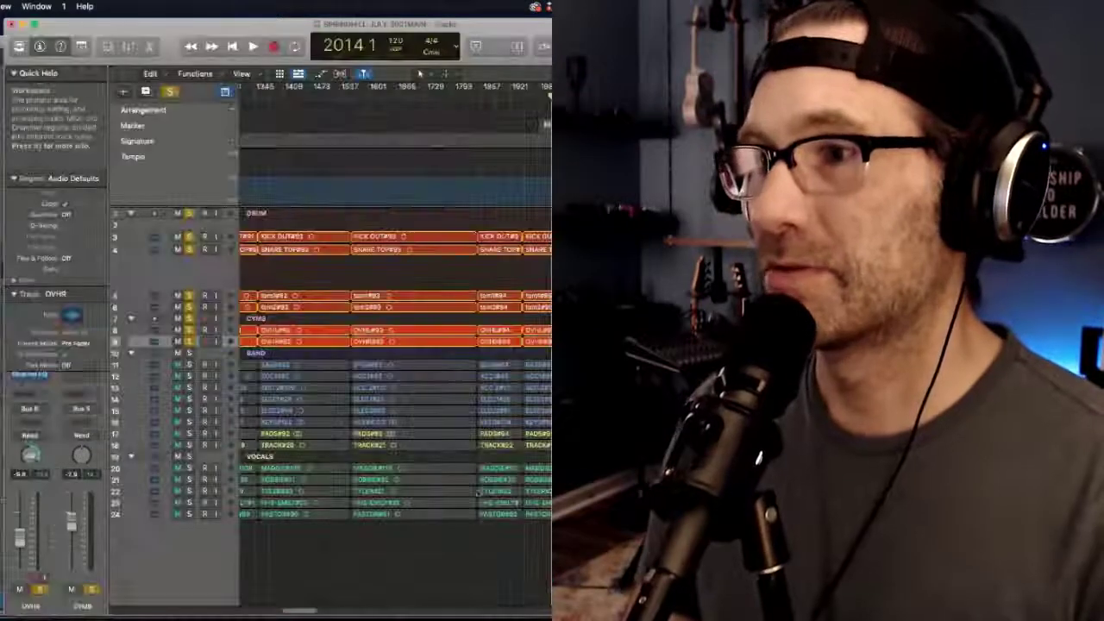
left_click_drag(288, 615, 341, 614)
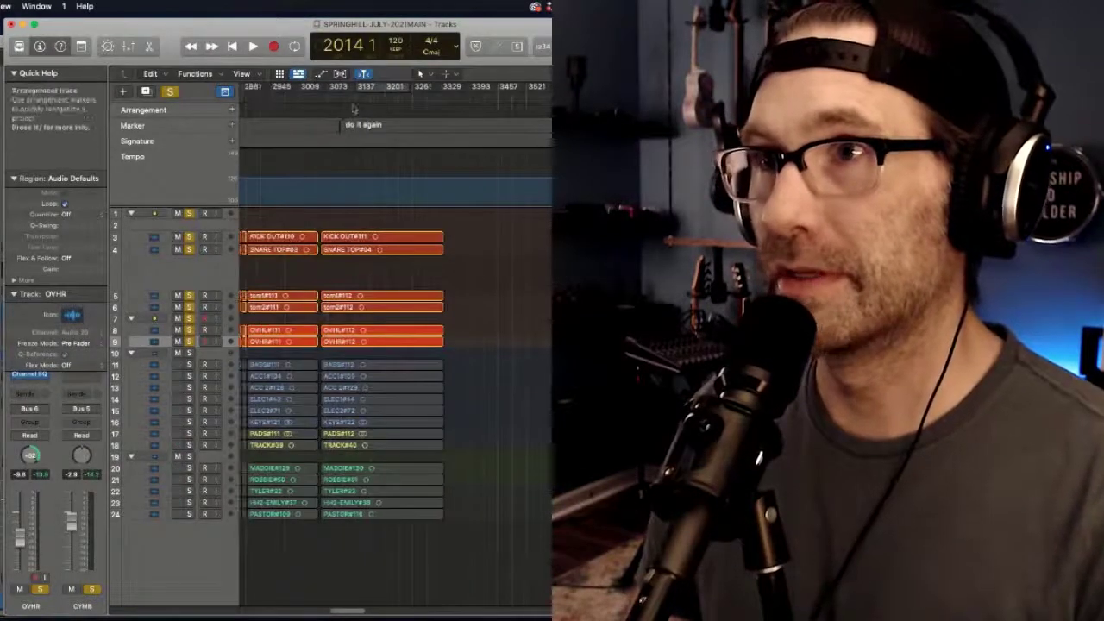
left_click(347, 96)
key("space")
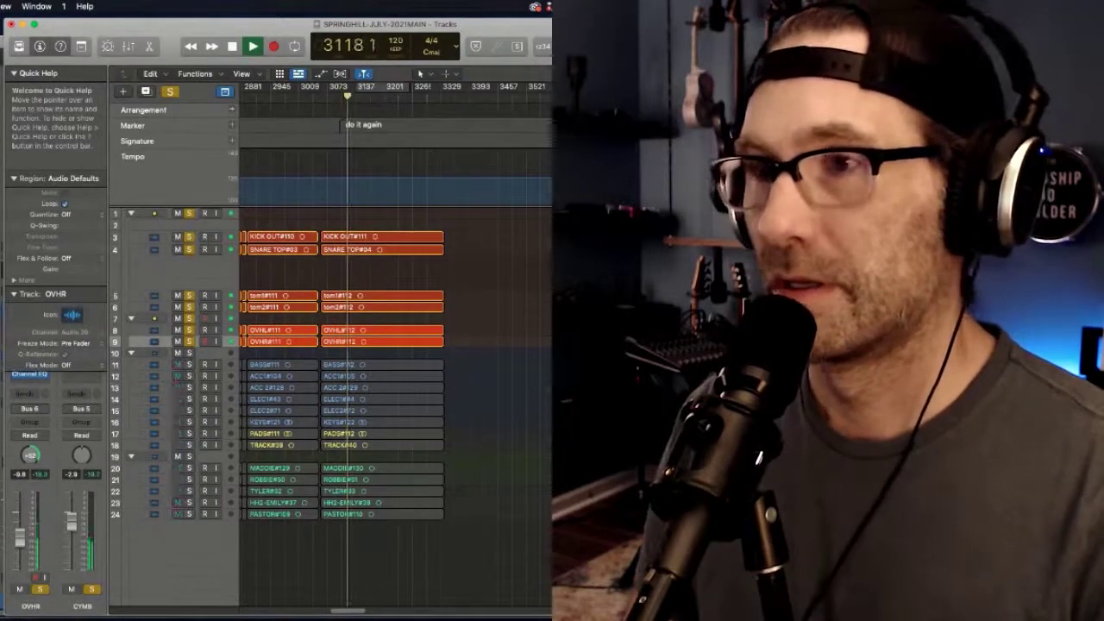
key("super+2")
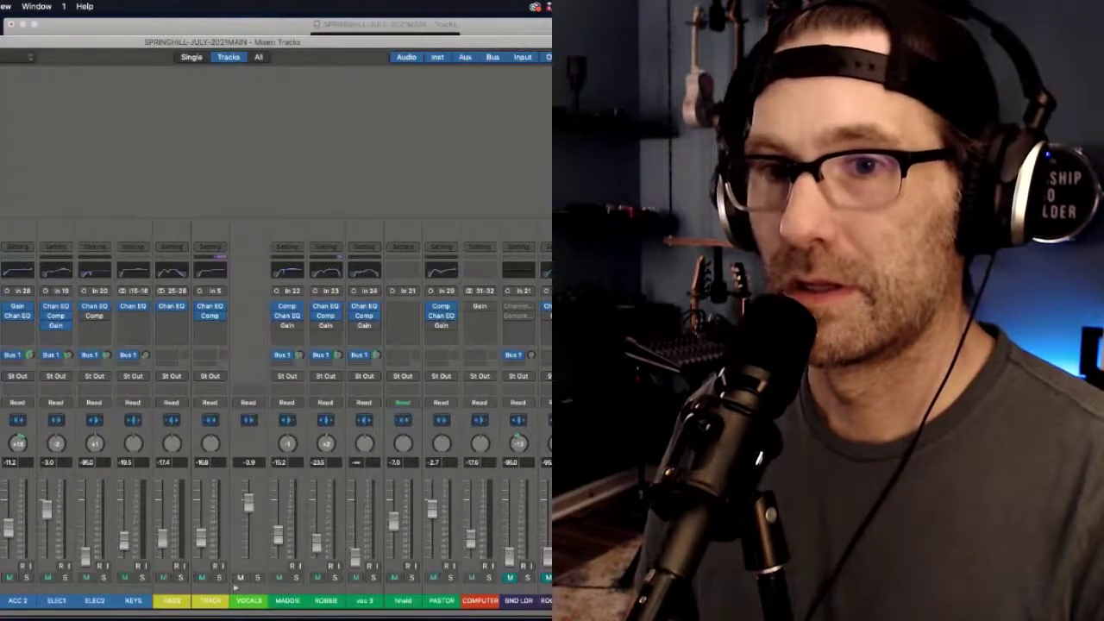
scroll(276, 432, "left", 5)
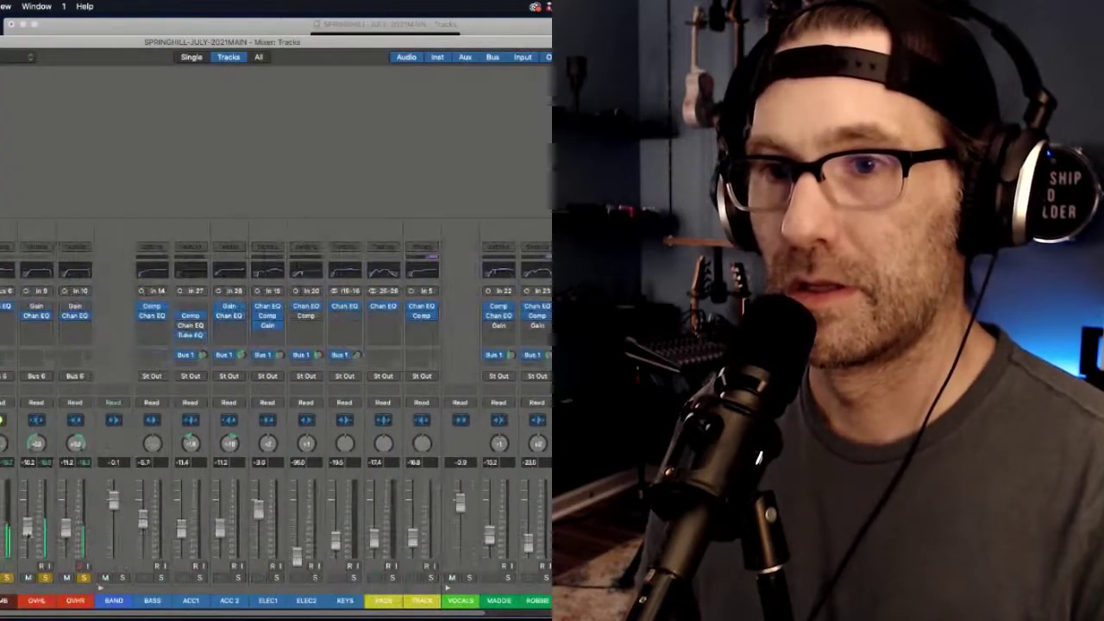
key("super+2")
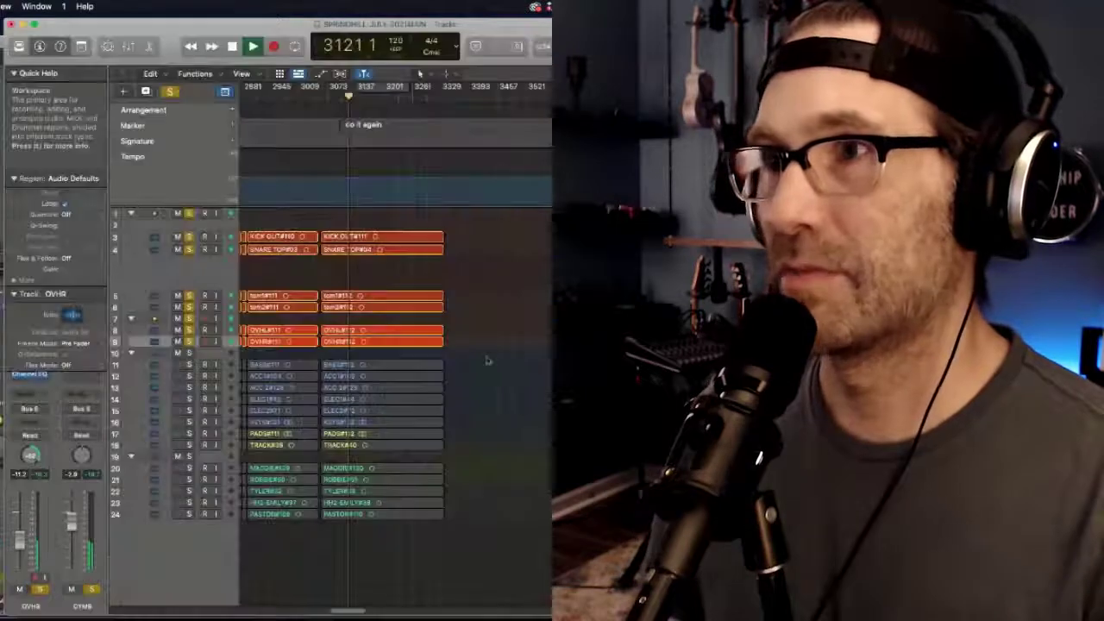
left_click_drag(354, 613, 323, 612)
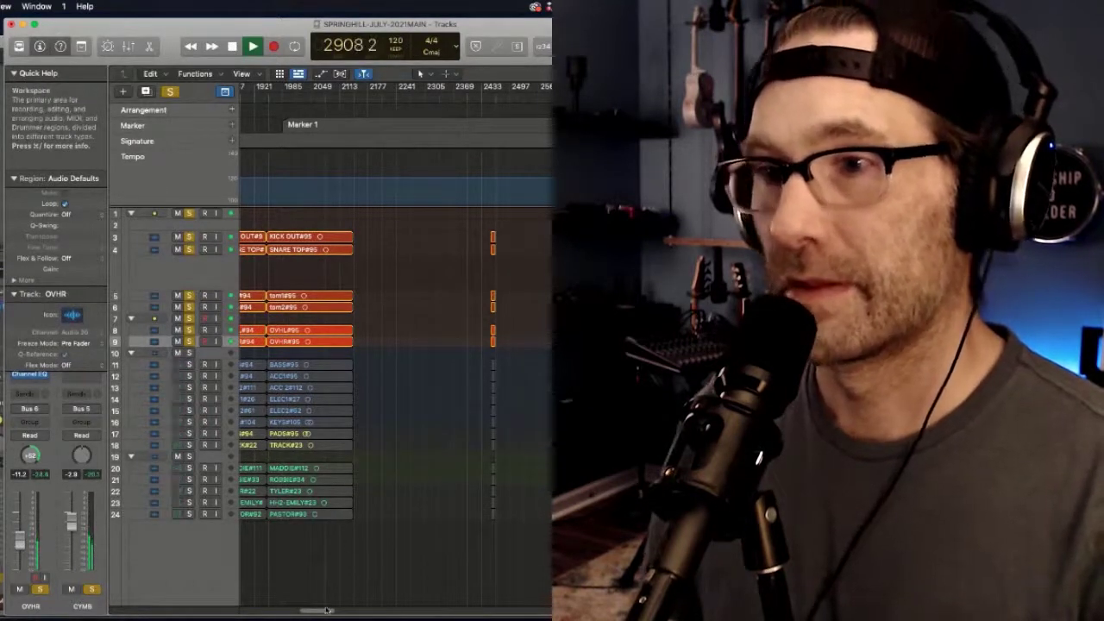
scroll(327, 604, "right", 10)
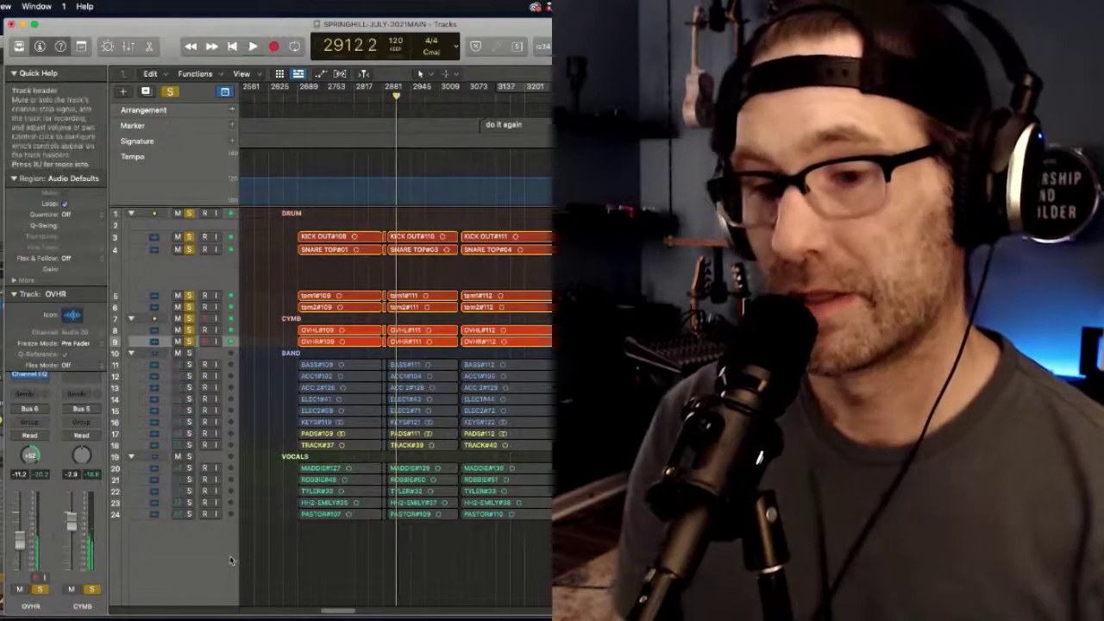
Place the playhead at the start of Marker 1 and restart playback from there.
key("space")
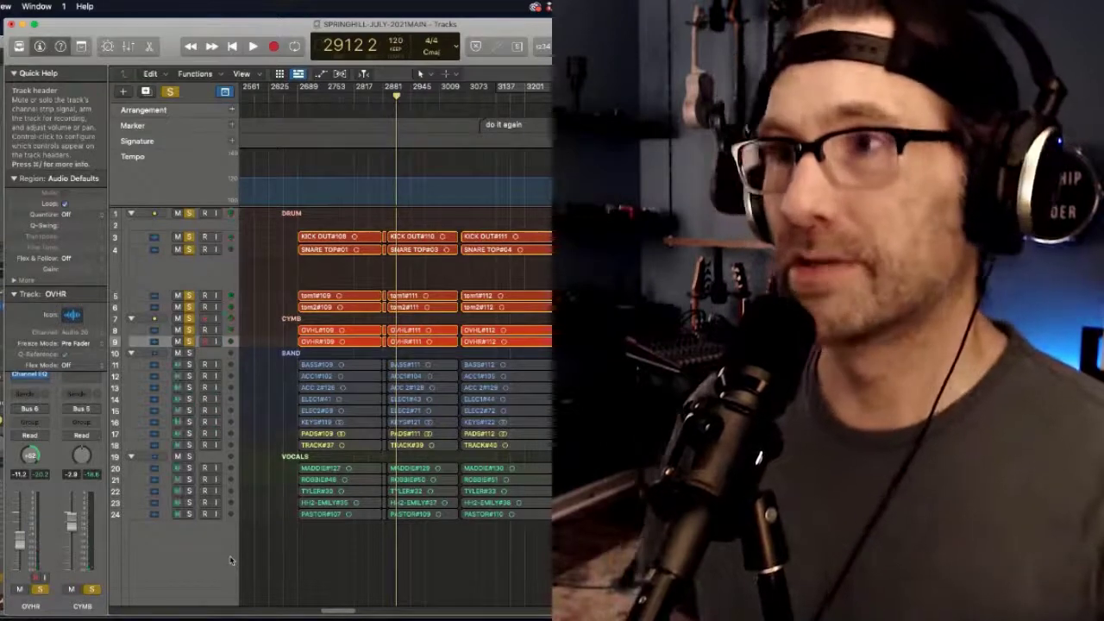
key("space")
left_click_drag(339, 612, 321, 613)
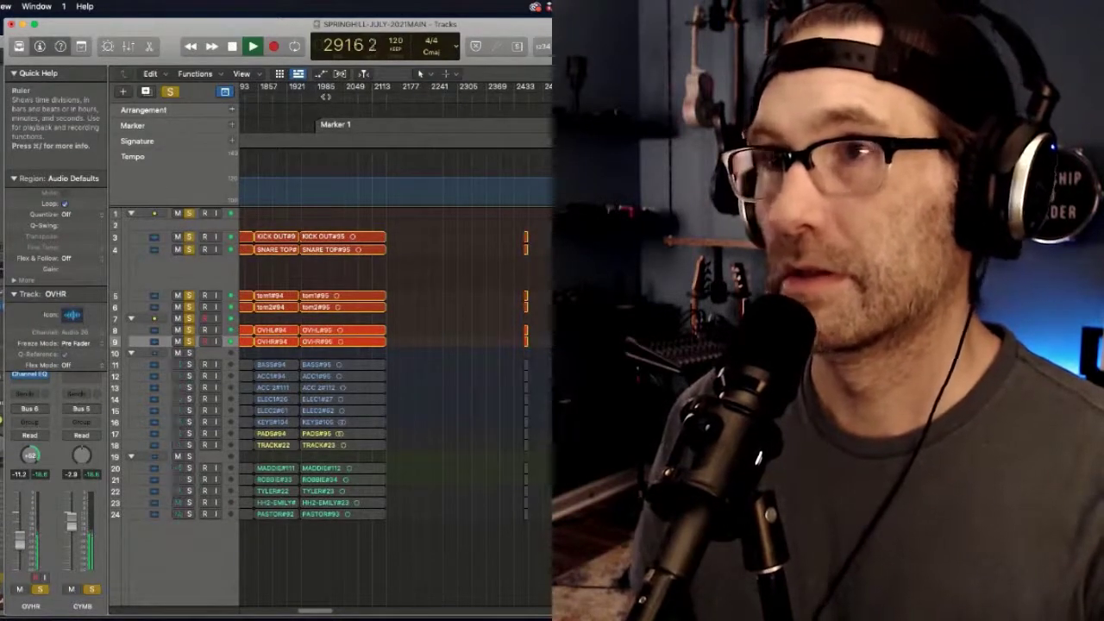
left_click(327, 97)
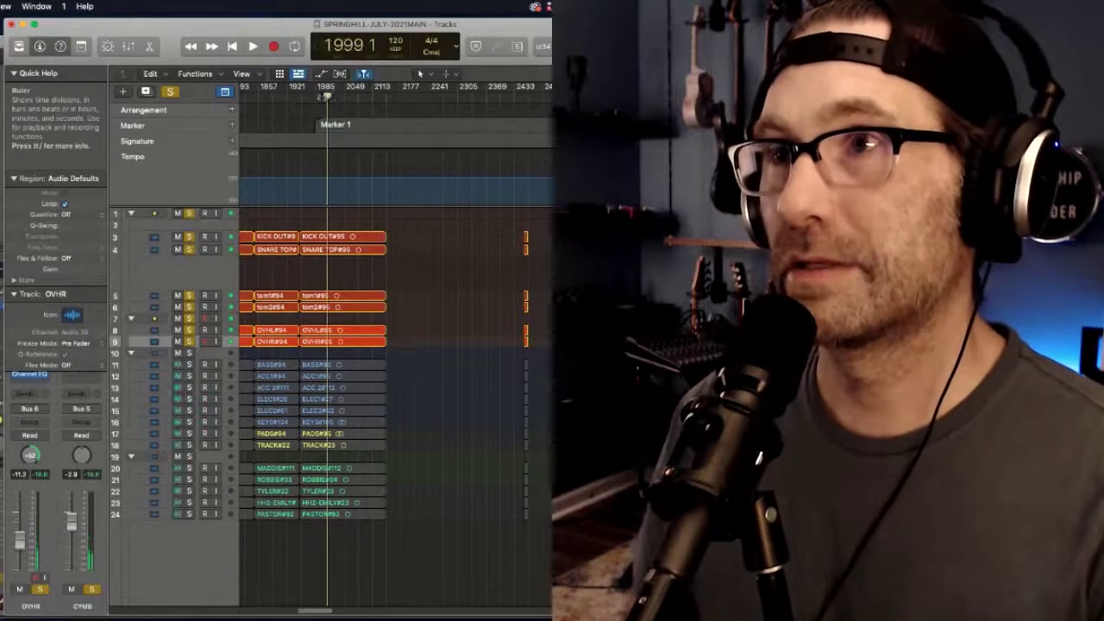
left_click(323, 96)
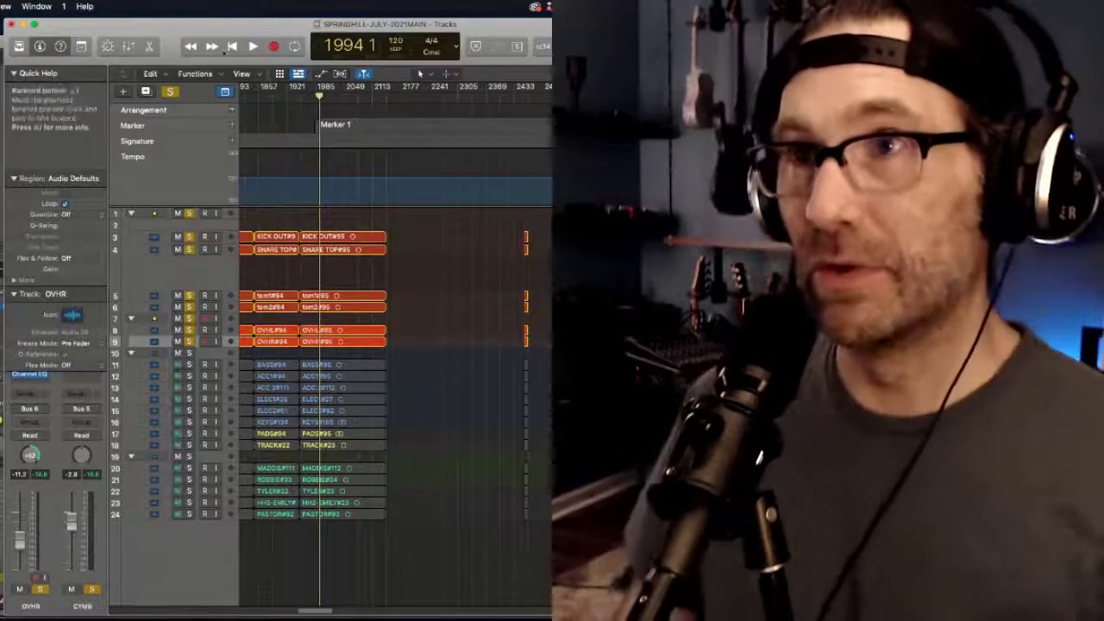
left_click(252, 46)
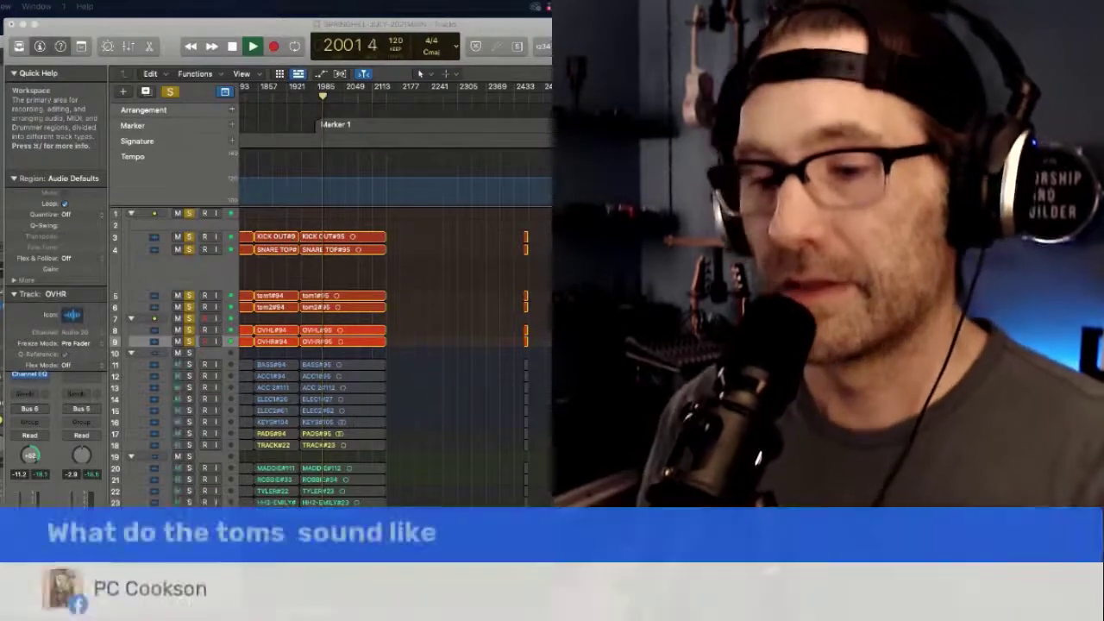
Glance at the Mixer, stop playback, and park the playhead near 'do it again', bar 3107.
key("super+2")
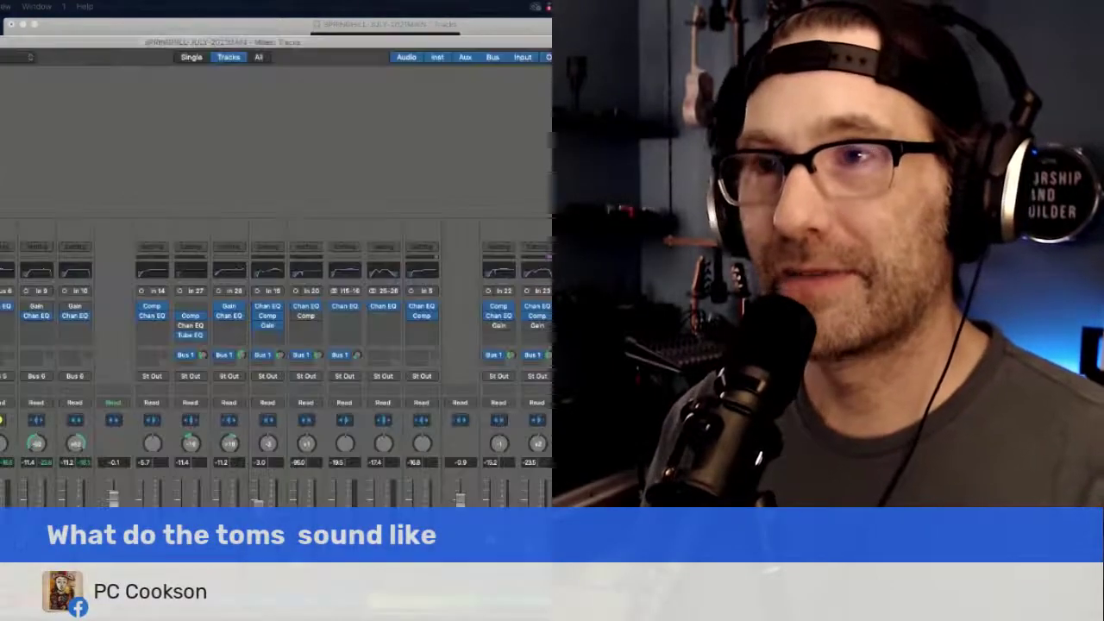
key("super+w")
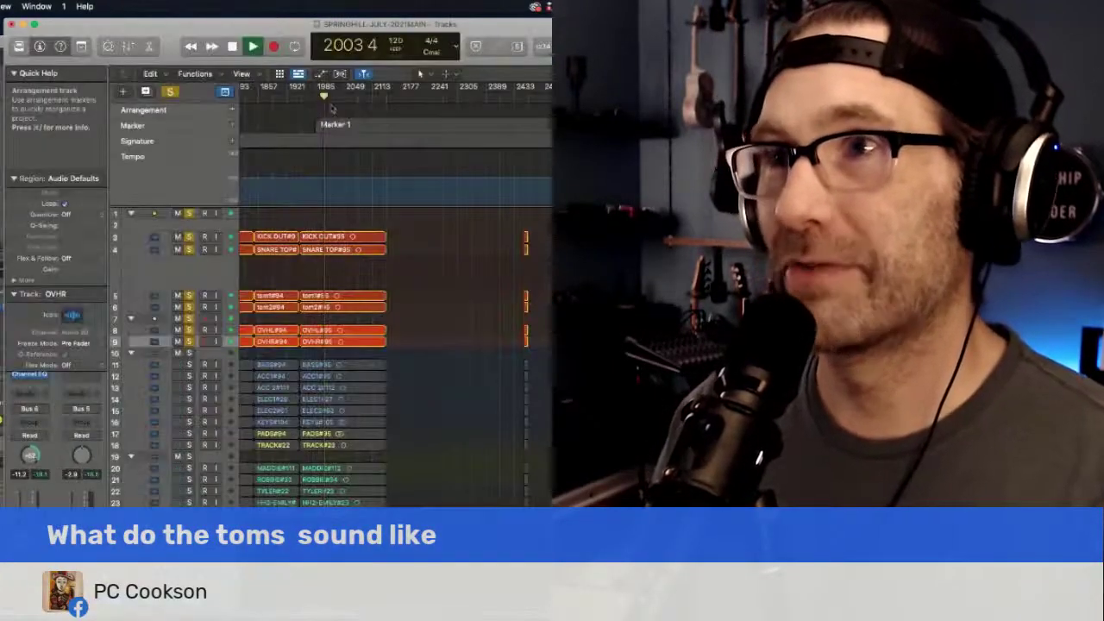
left_click(336, 98)
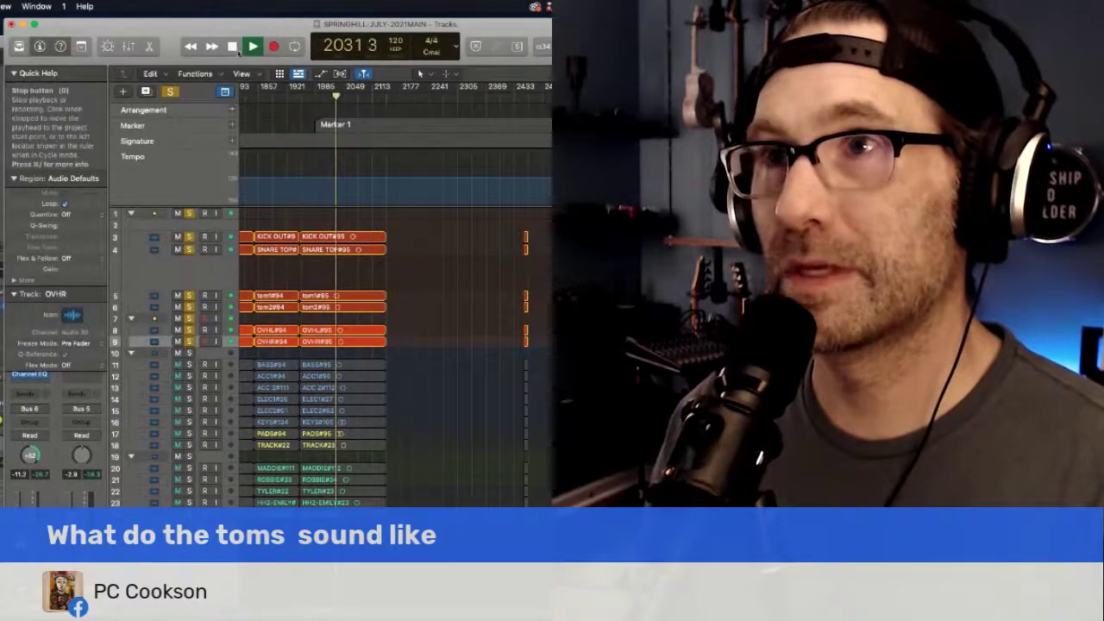
key("space")
scroll(397, 345, "right", 5)
scroll(397, 346, "right", 5)
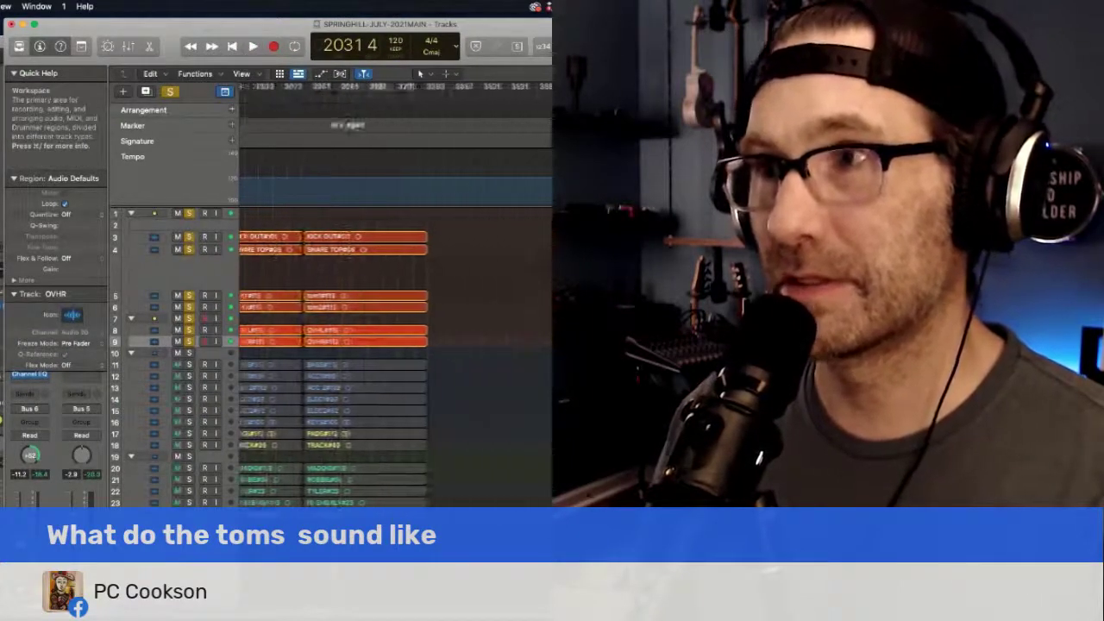
scroll(397, 346, "right", 5)
scroll(397, 345, "right", 5)
scroll(397, 345, "left", 5)
scroll(397, 346, "left", 5)
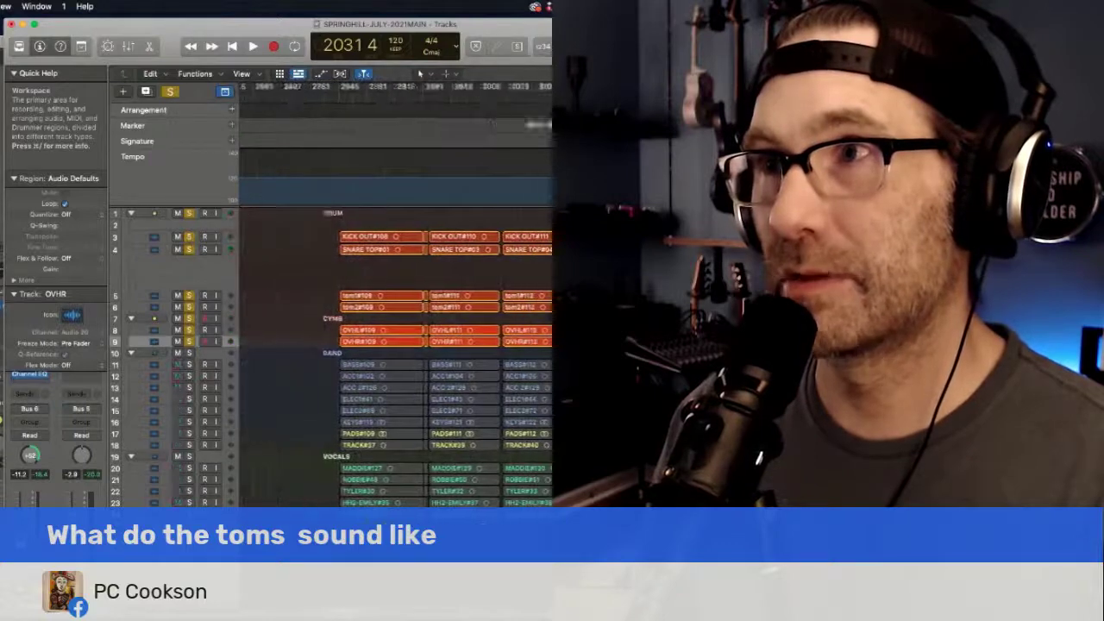
scroll(397, 345, "left", 3)
left_click(492, 97)
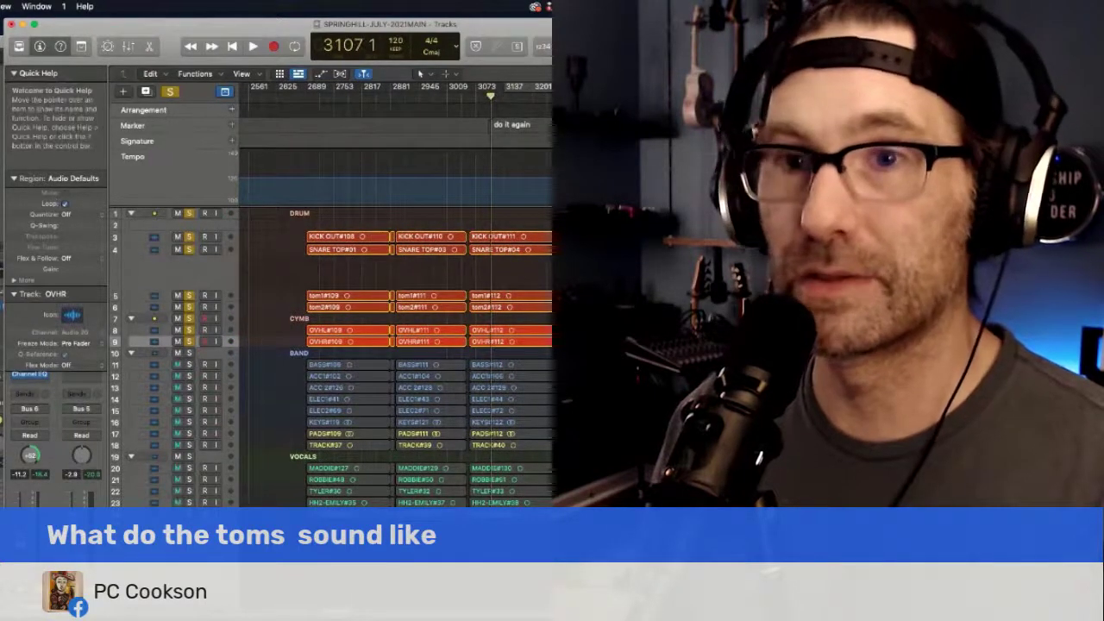
Toggle the Mixer on and off, then replay the tom passage from bar 3118.
key("super+2")
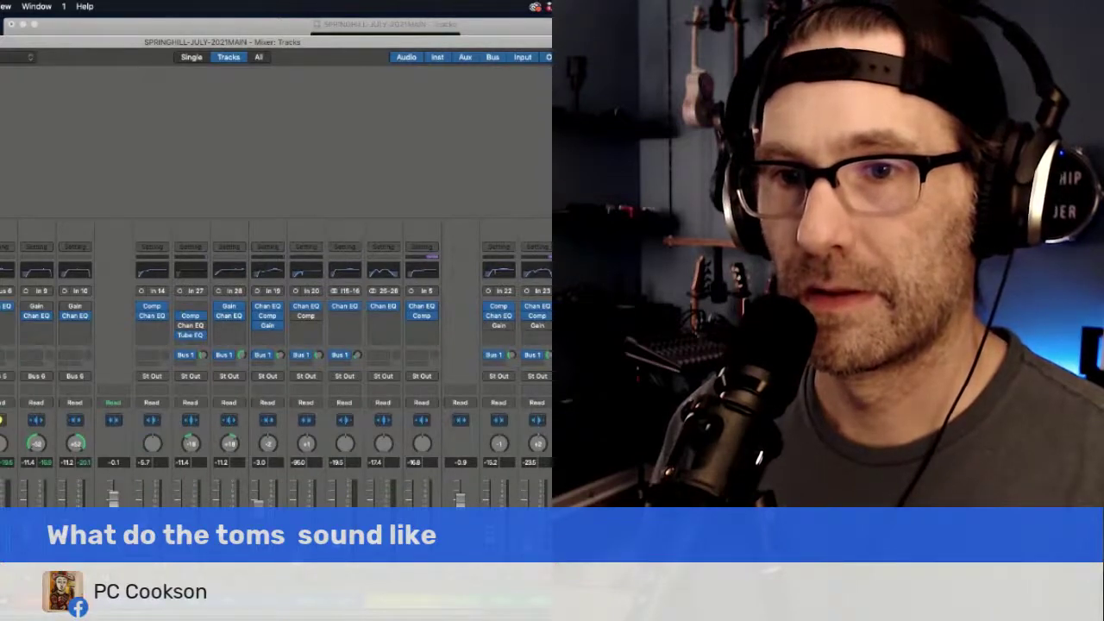
key("super+w")
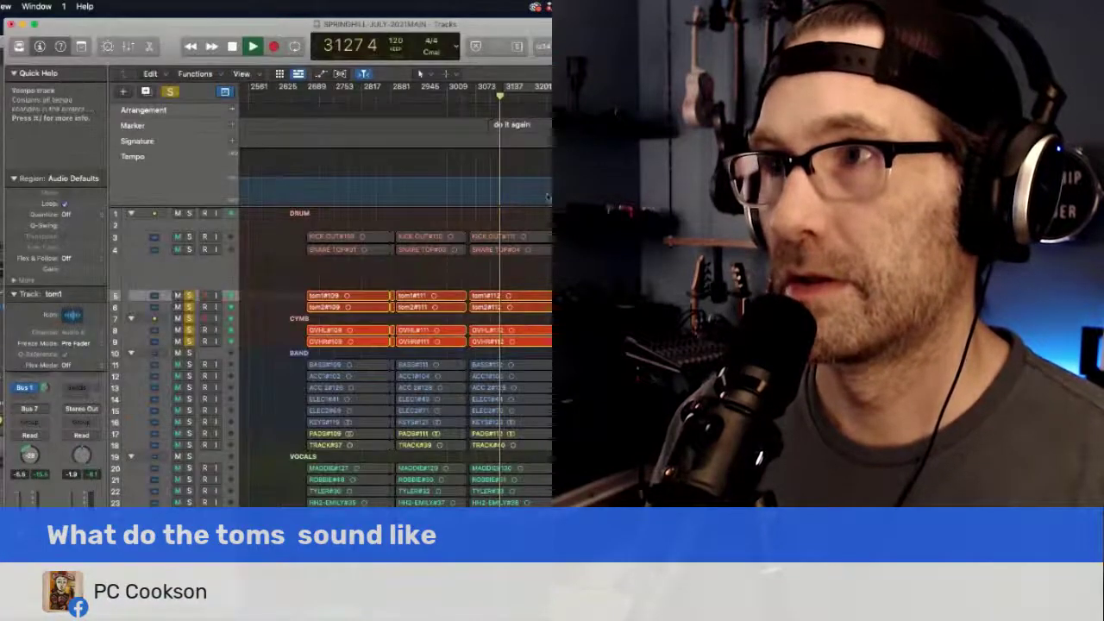
key("super+2")
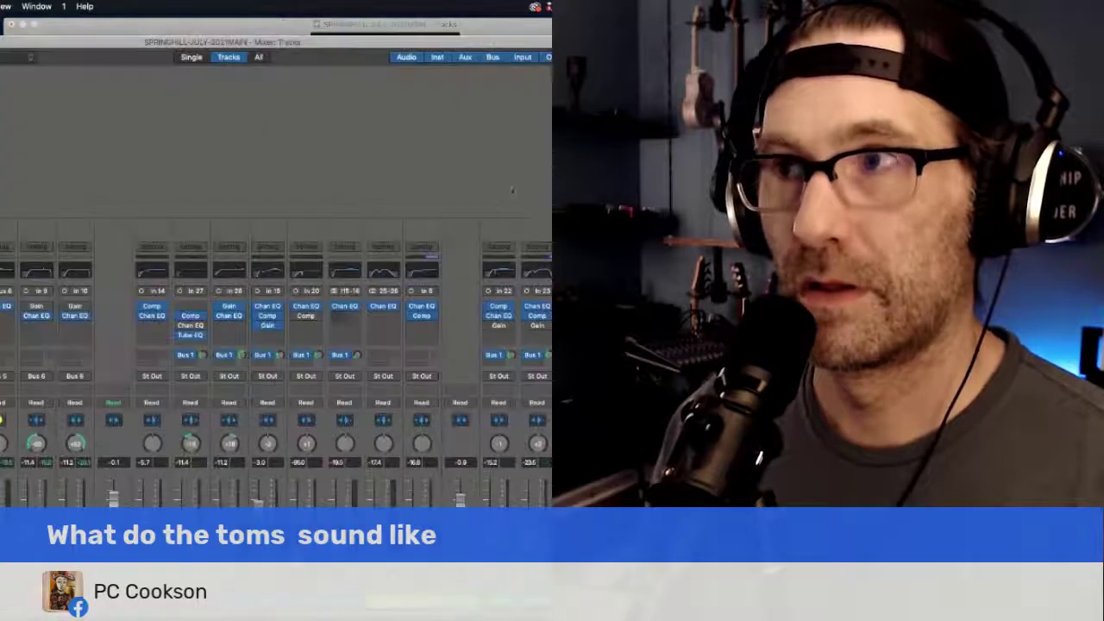
key("super+w")
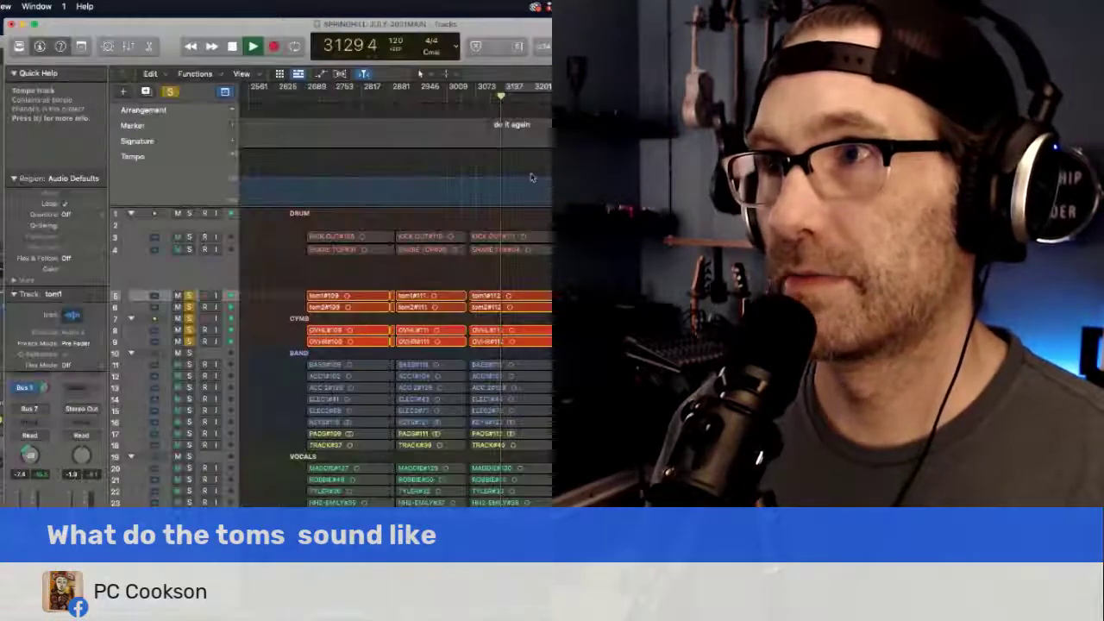
scroll(397, 86, "up", 10)
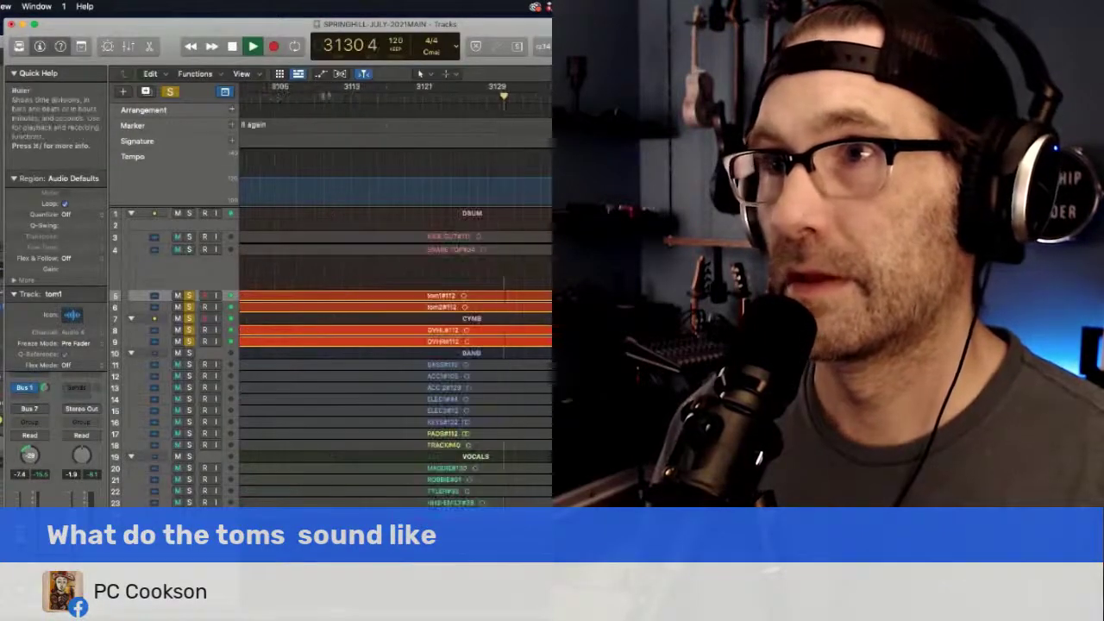
left_click(281, 95)
left_click(390, 95)
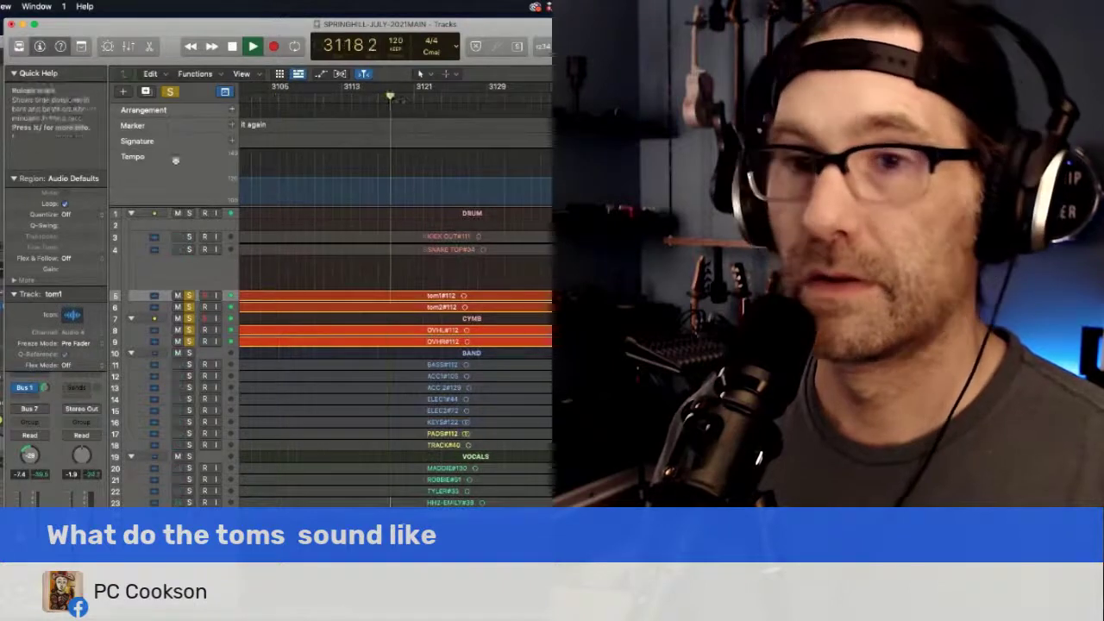
Check the Mixer during the tom playback, stop at bar 3129, and return to tracks.
key("super+2")
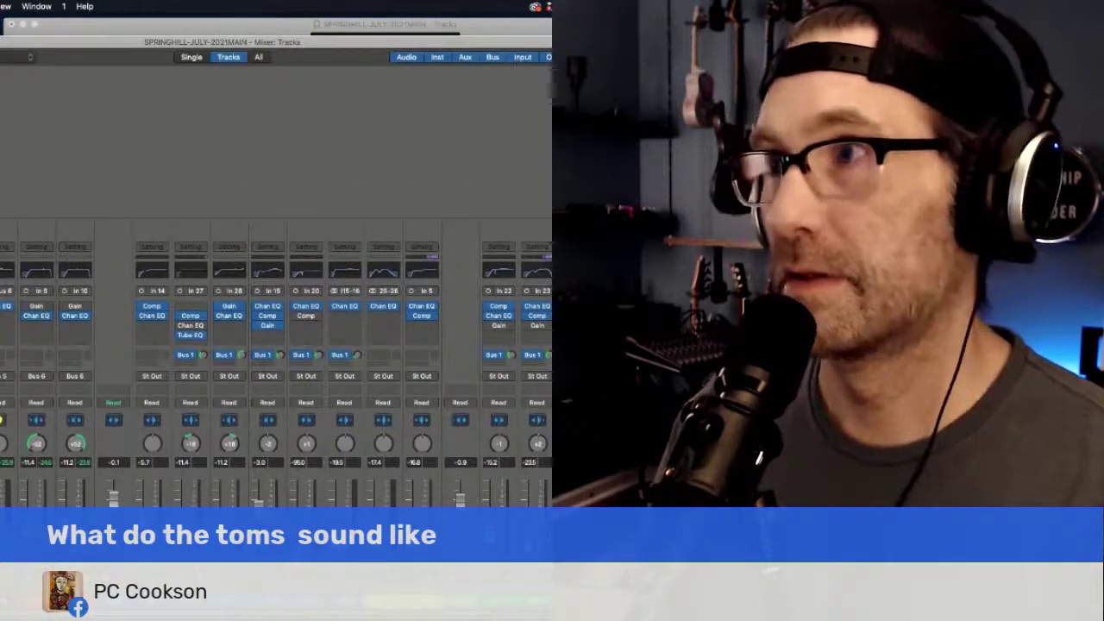
key("super+w")
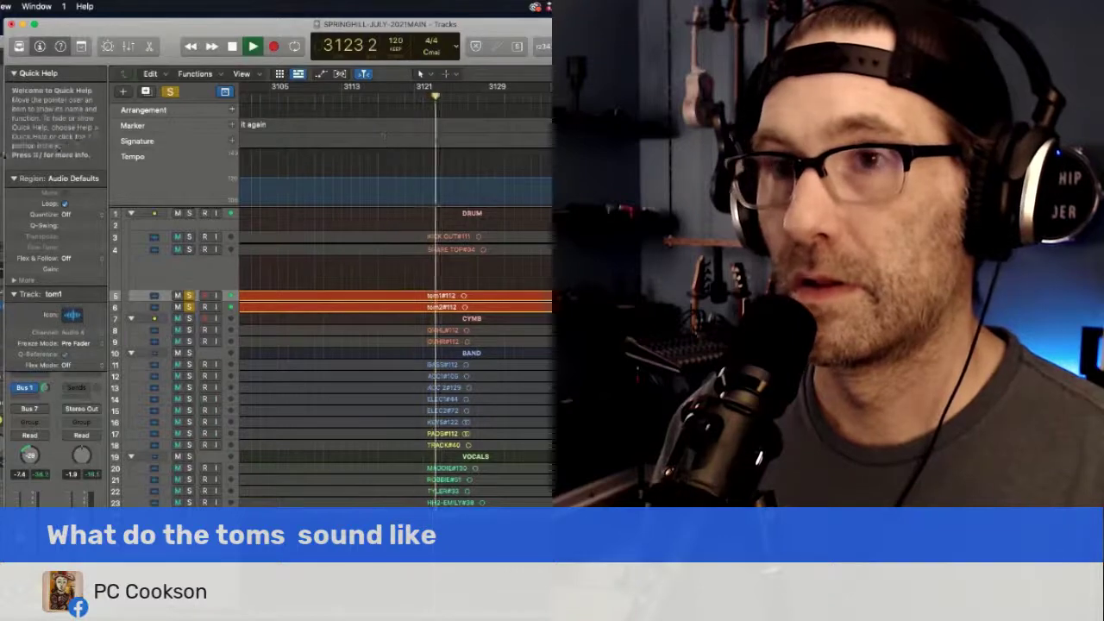
key("super+2")
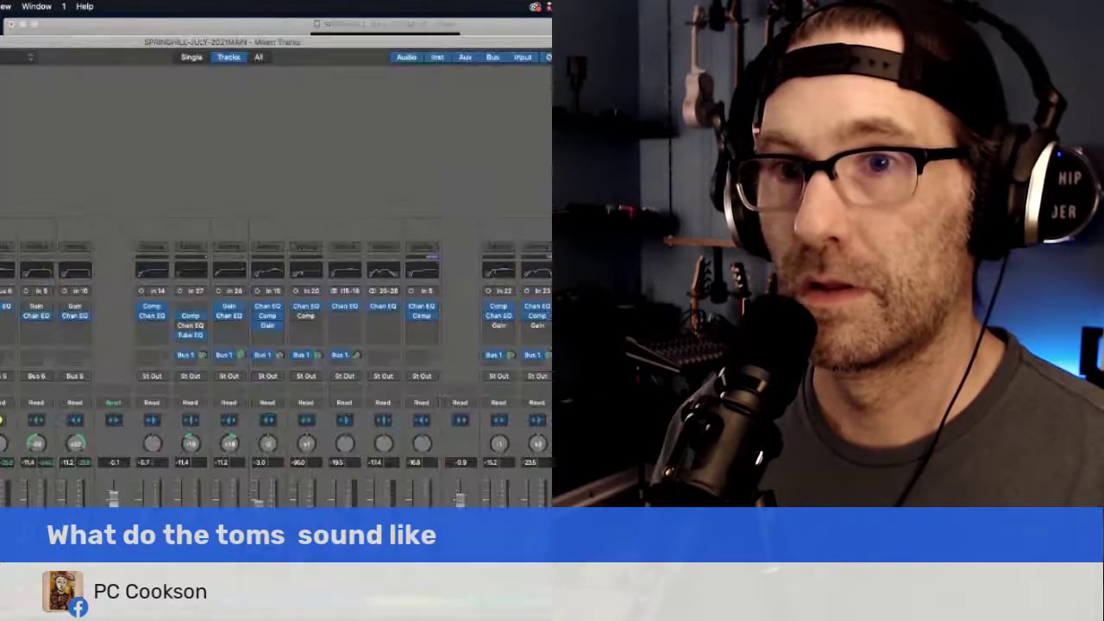
key("super+2")
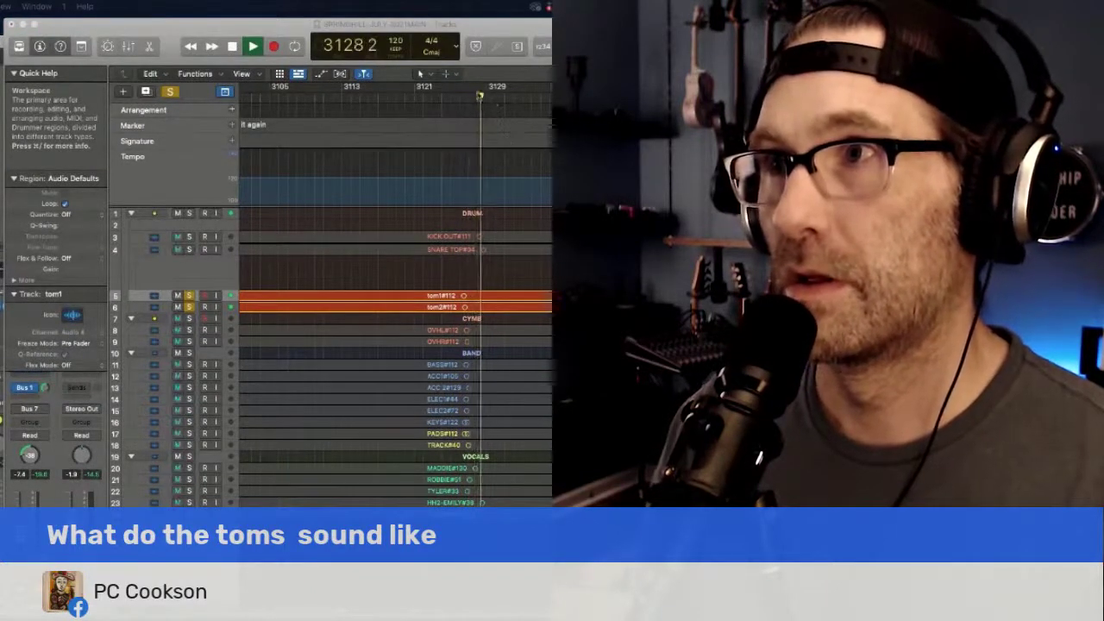
left_click(233, 43)
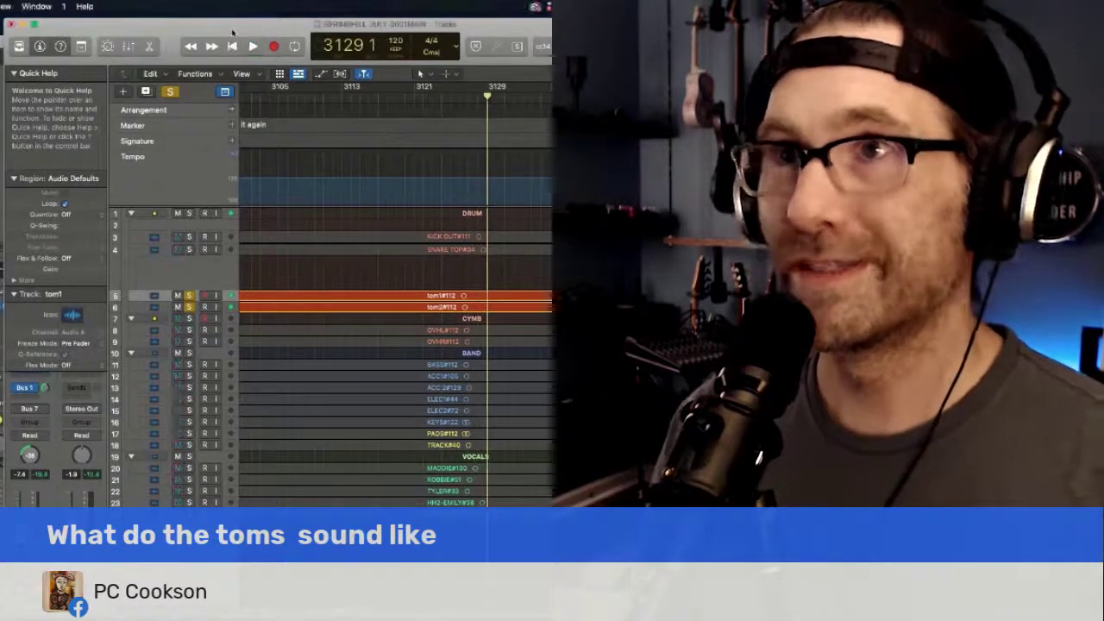
key("super+2")
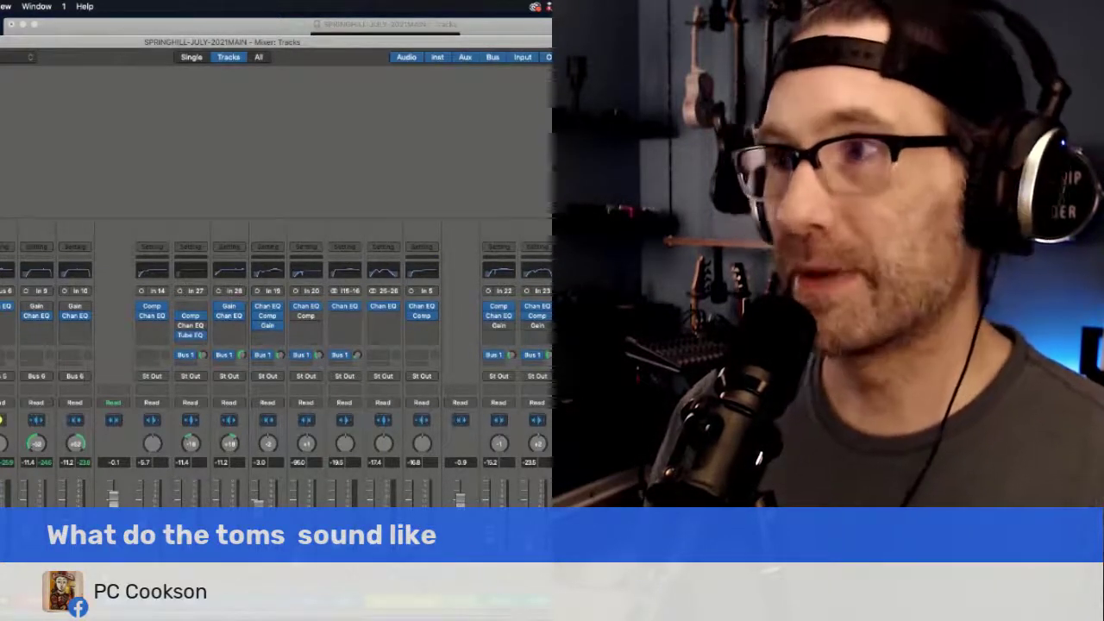
key("super+2")
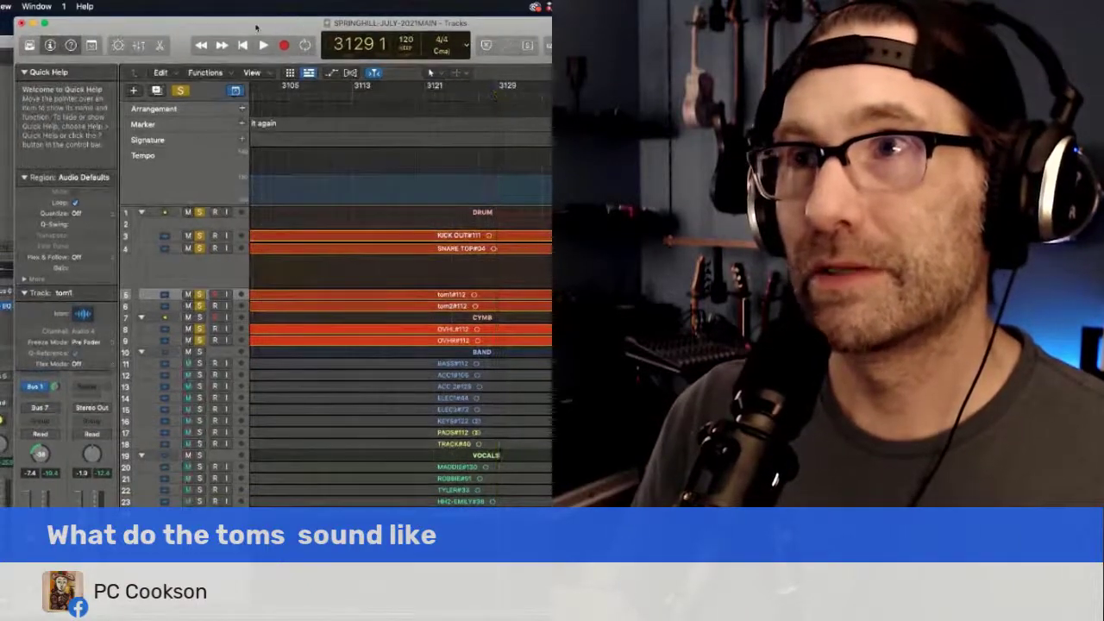
Start playback, toggle the Mixer, make track lanes taller and zoom the timeline out.
key("x")
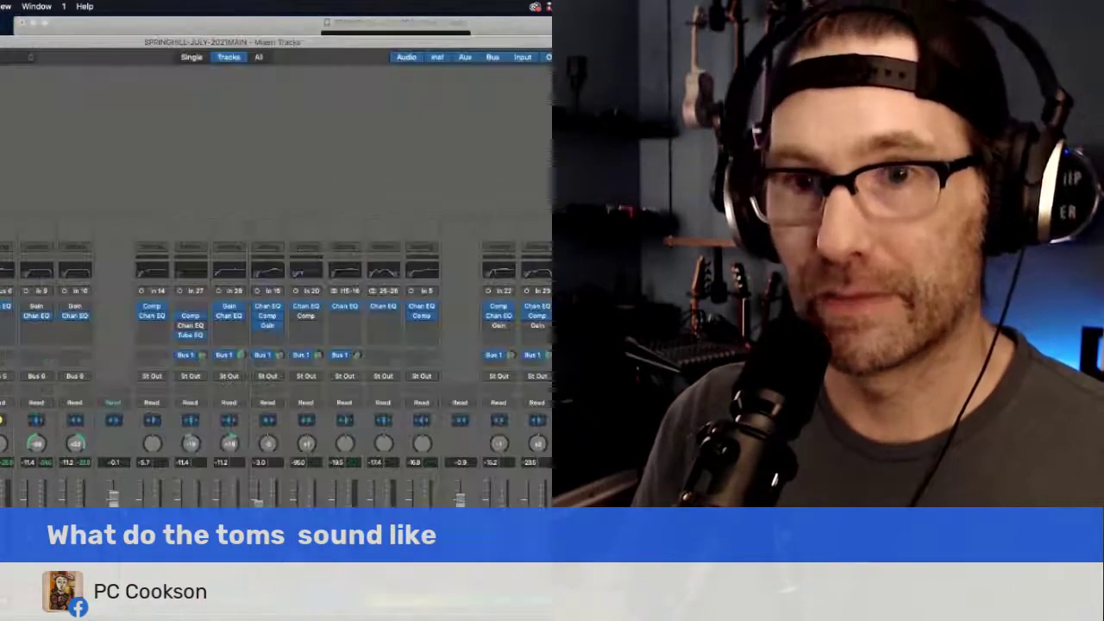
key("x")
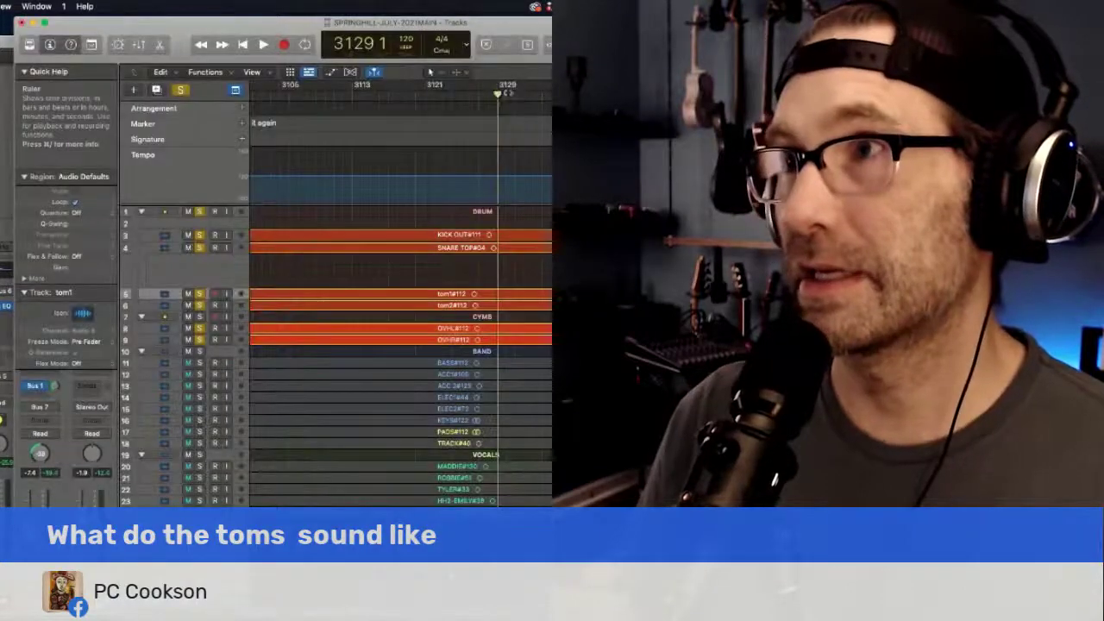
key("space")
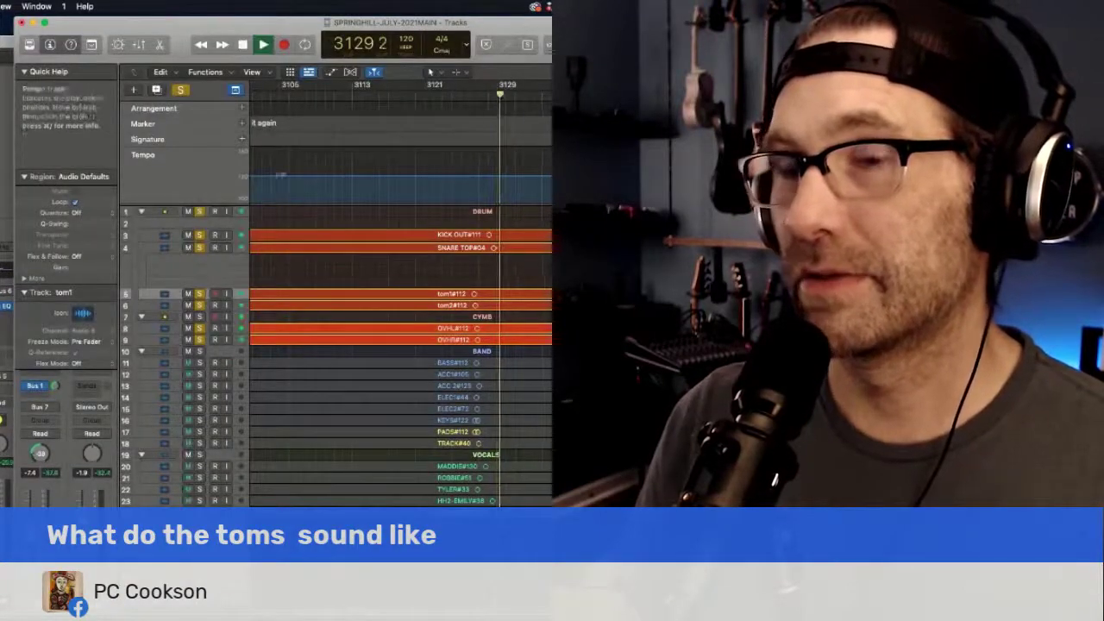
key("x")
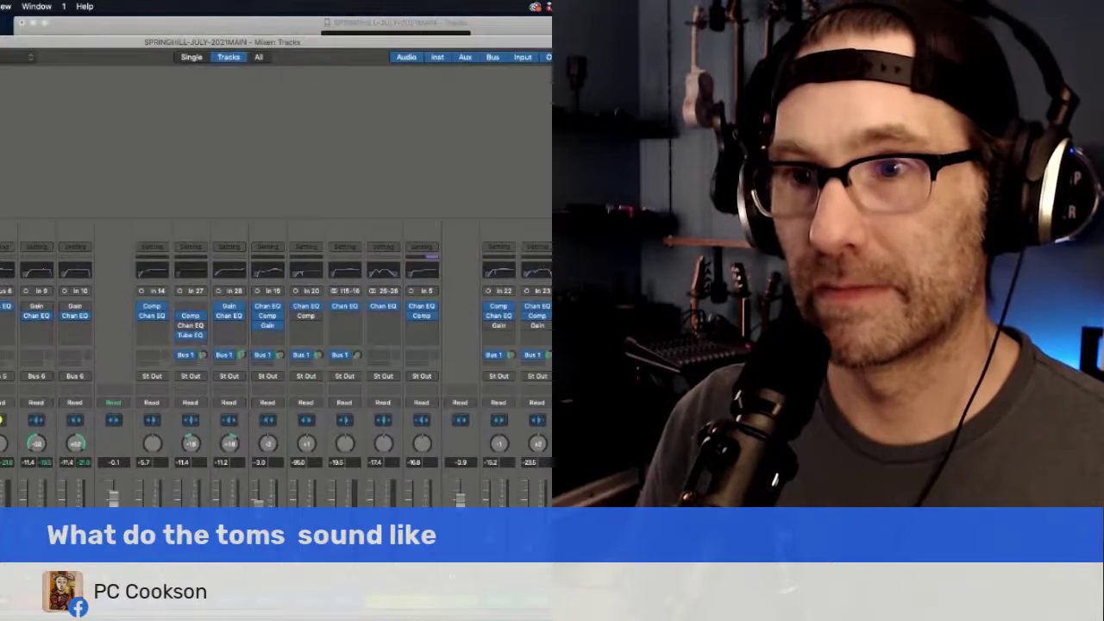
key("x")
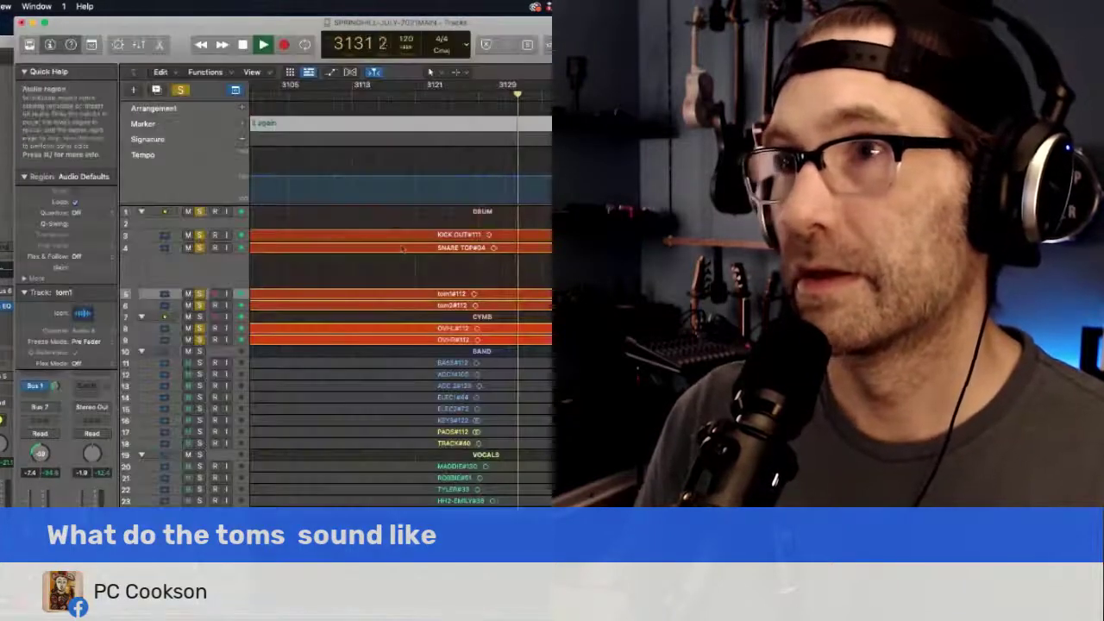
key("super+Down")
key("super+Down")
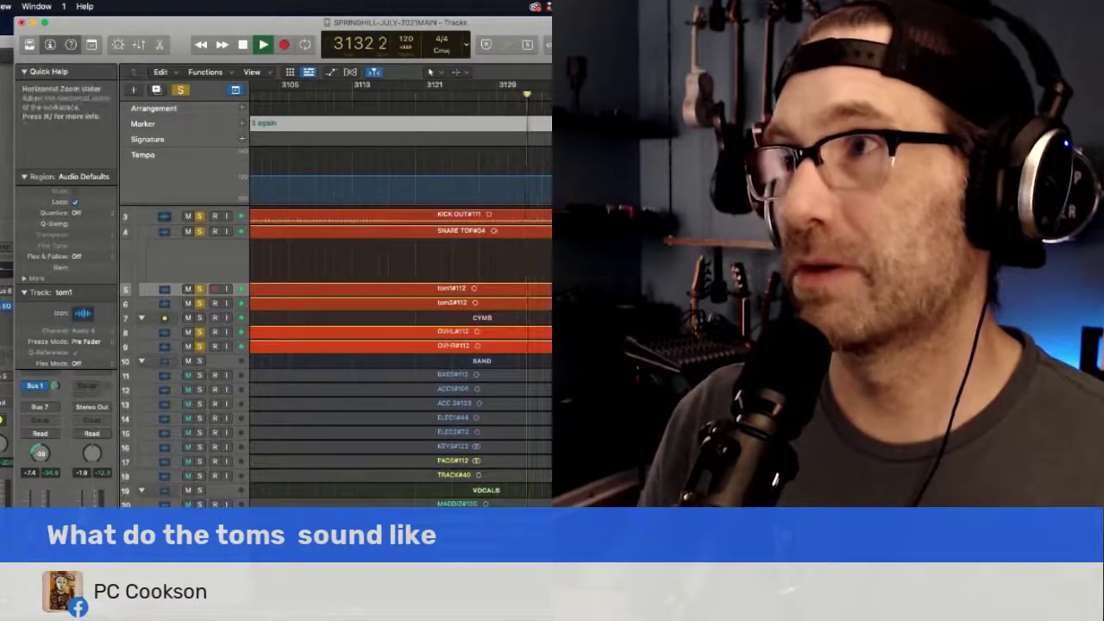
key("super+Left")
Jump playback to bar 3135 and open the Mixer with the first strips selected.
left_click(411, 95)
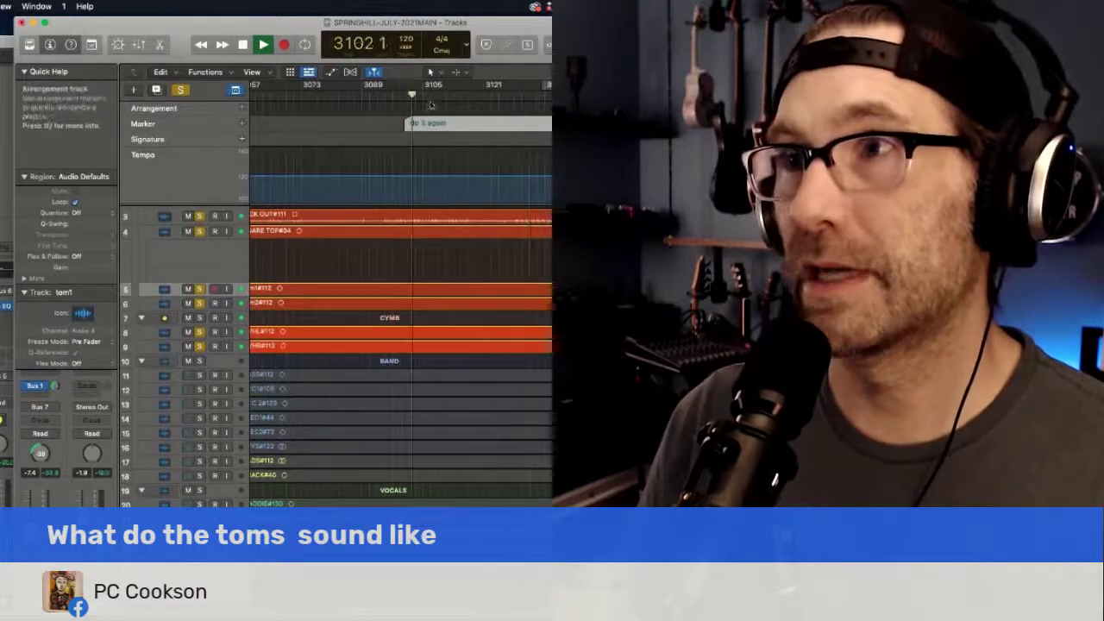
left_click(537, 95)
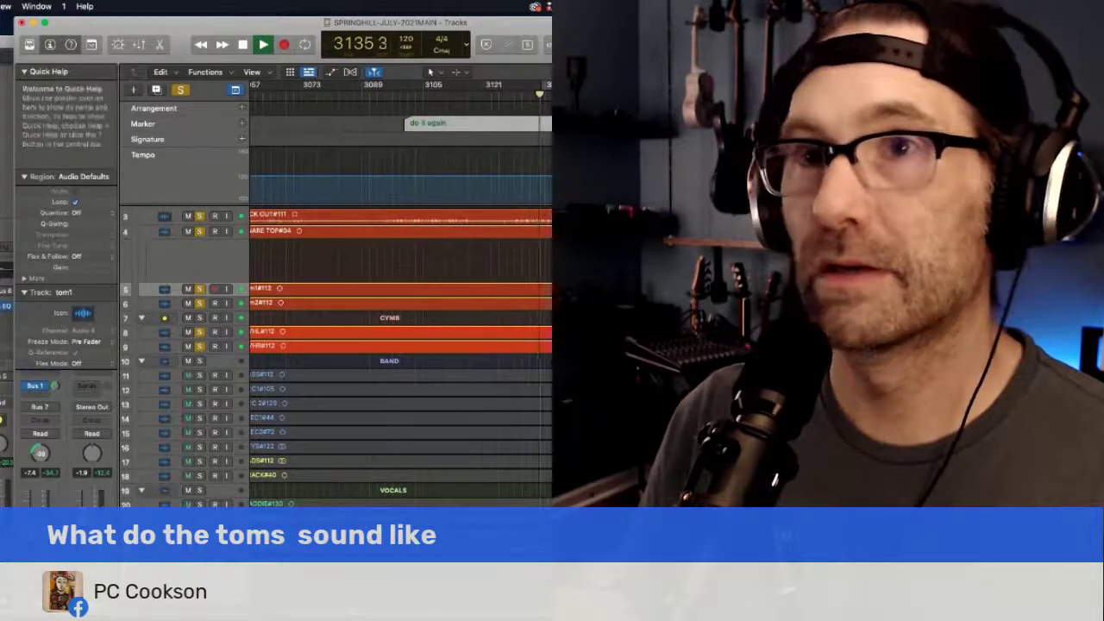
key("super+2")
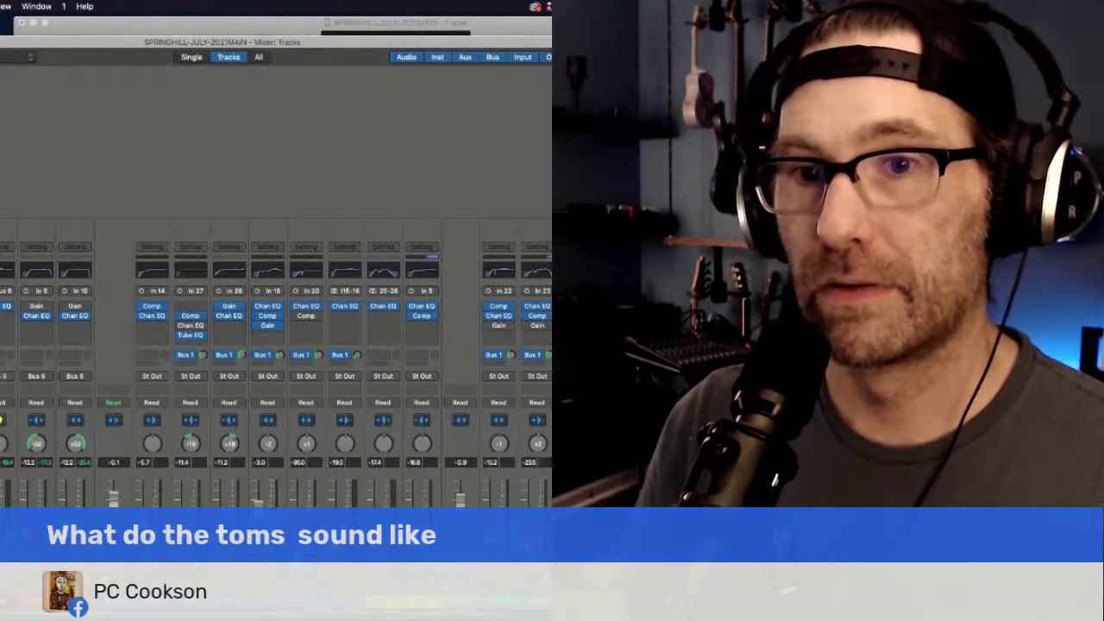
key("Up")
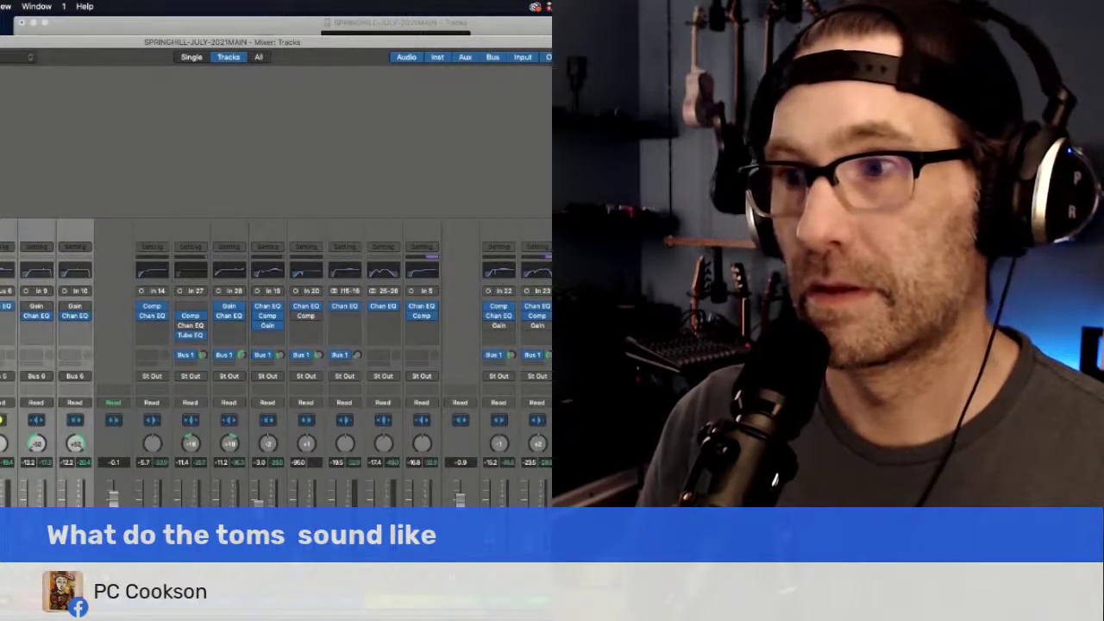
scroll(276, 362, "right", 1)
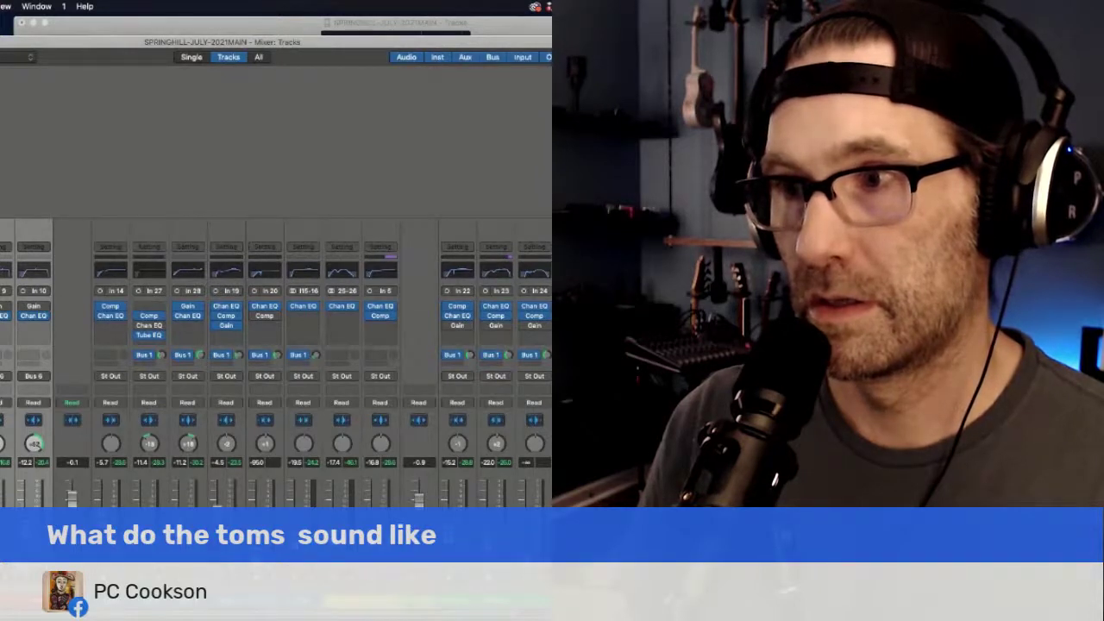
scroll(276, 363, "right", 1)
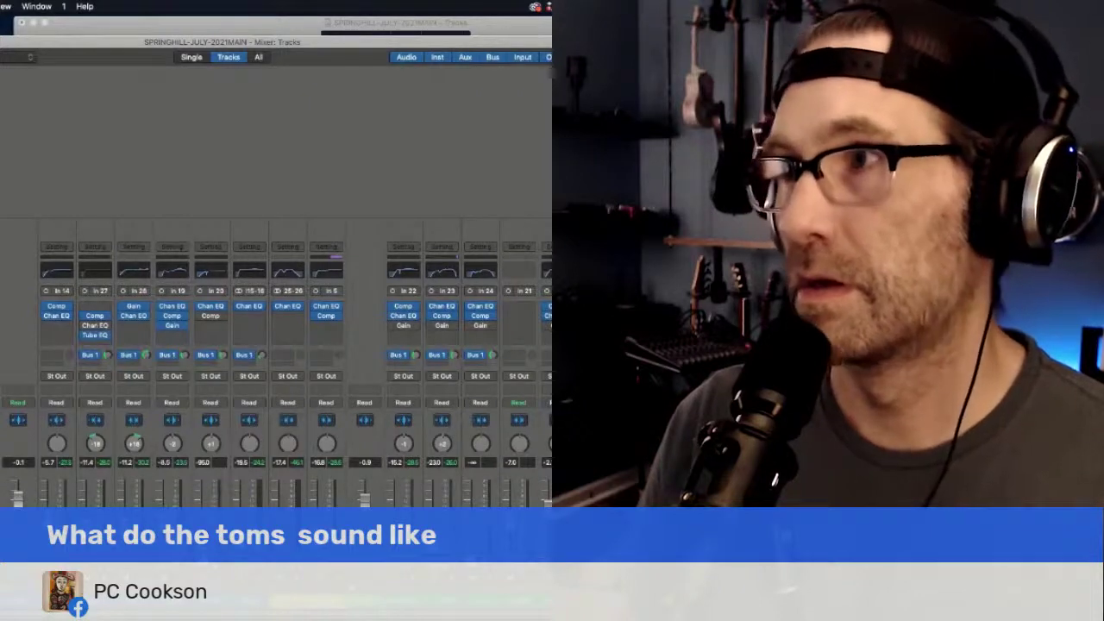
Close the Mixer, zoom the timeline out, then reopen the Mixer and select the first strips.
key("super+2")
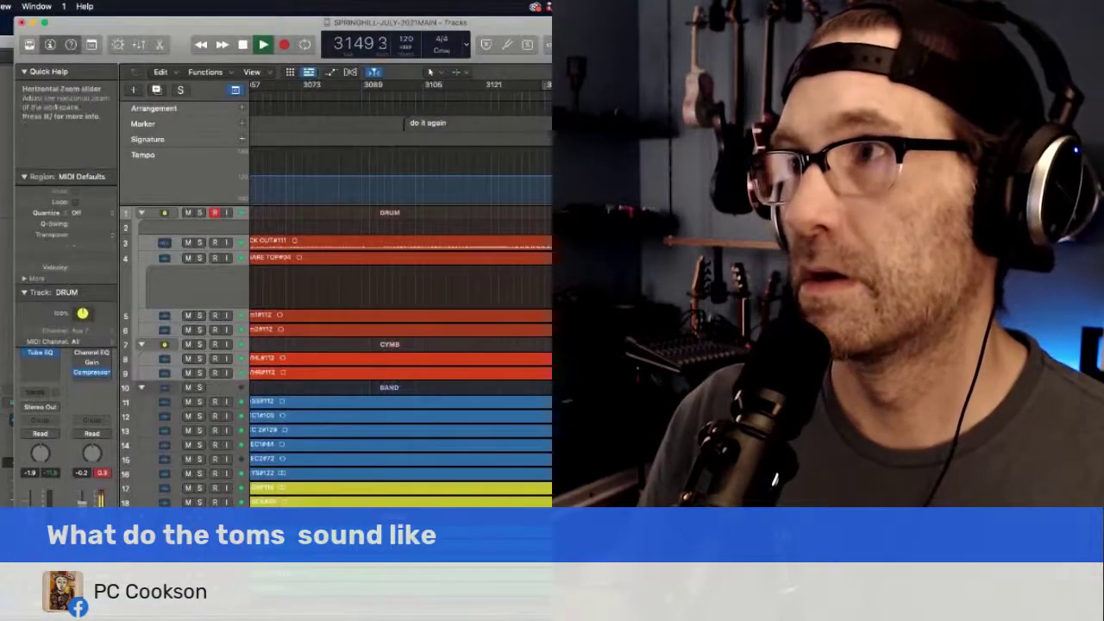
key("super+Left")
key("super+Left")
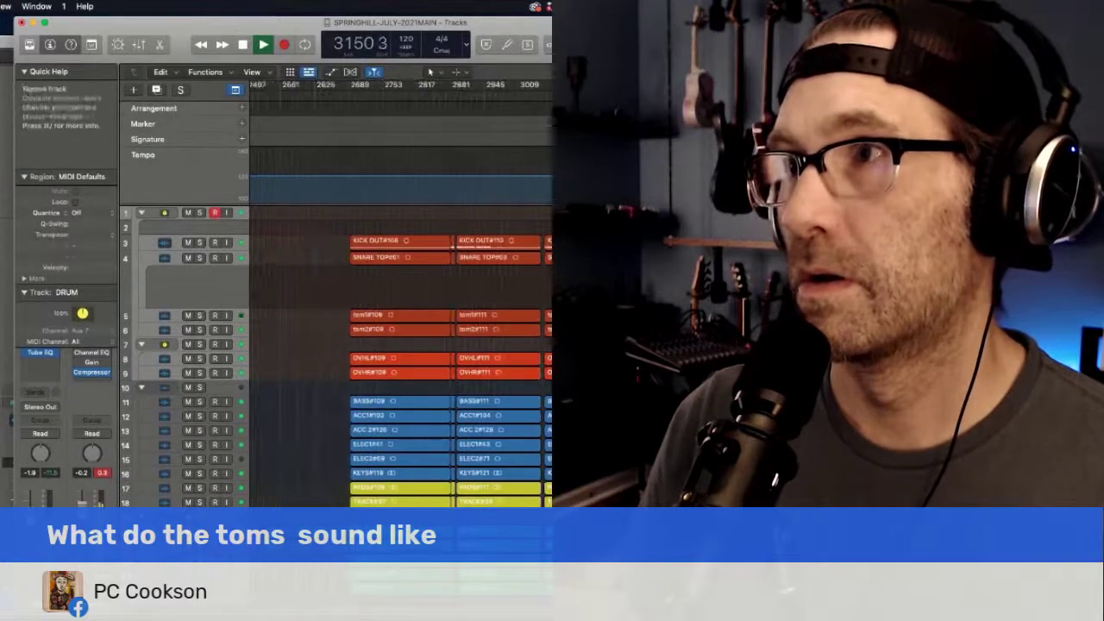
key("super+2")
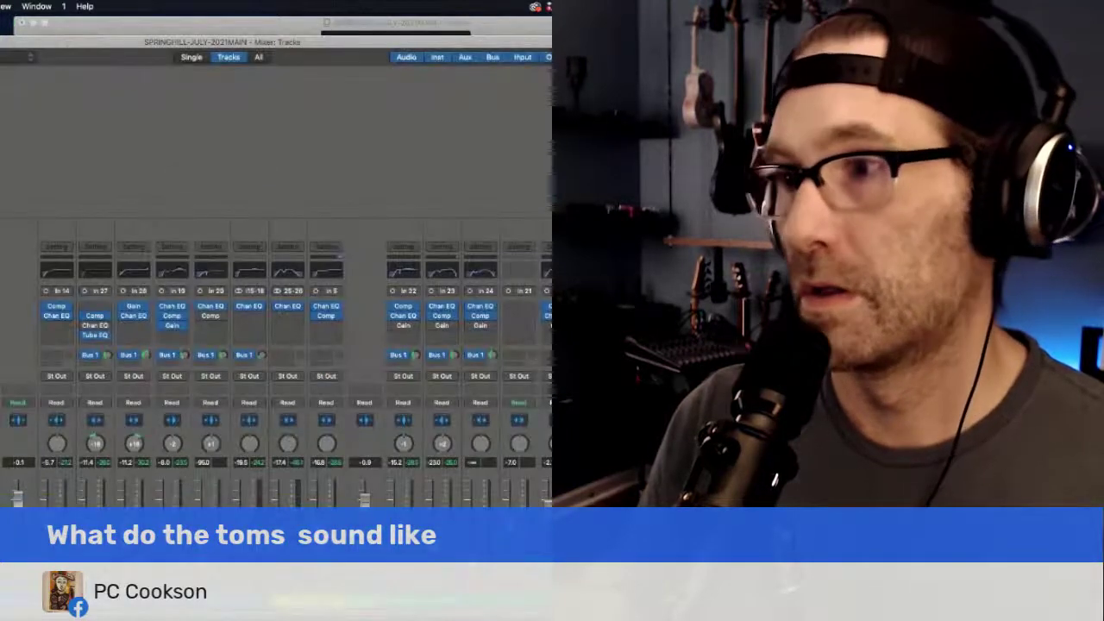
scroll(276, 362, "right", 2)
scroll(276, 362, "right", 2)
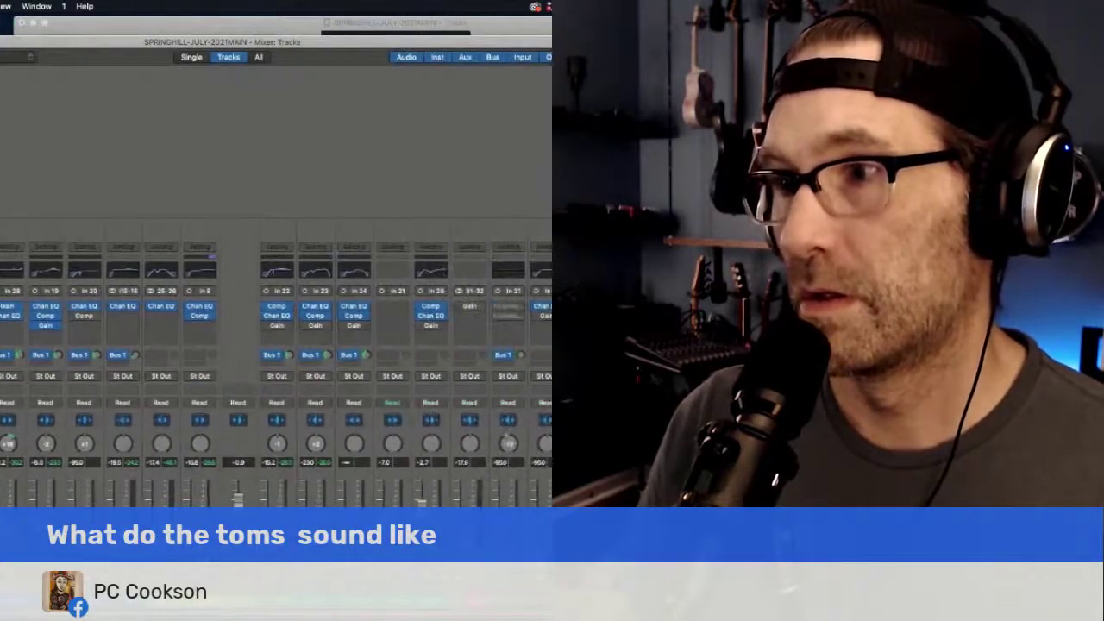
scroll(276, 362, "right", 1)
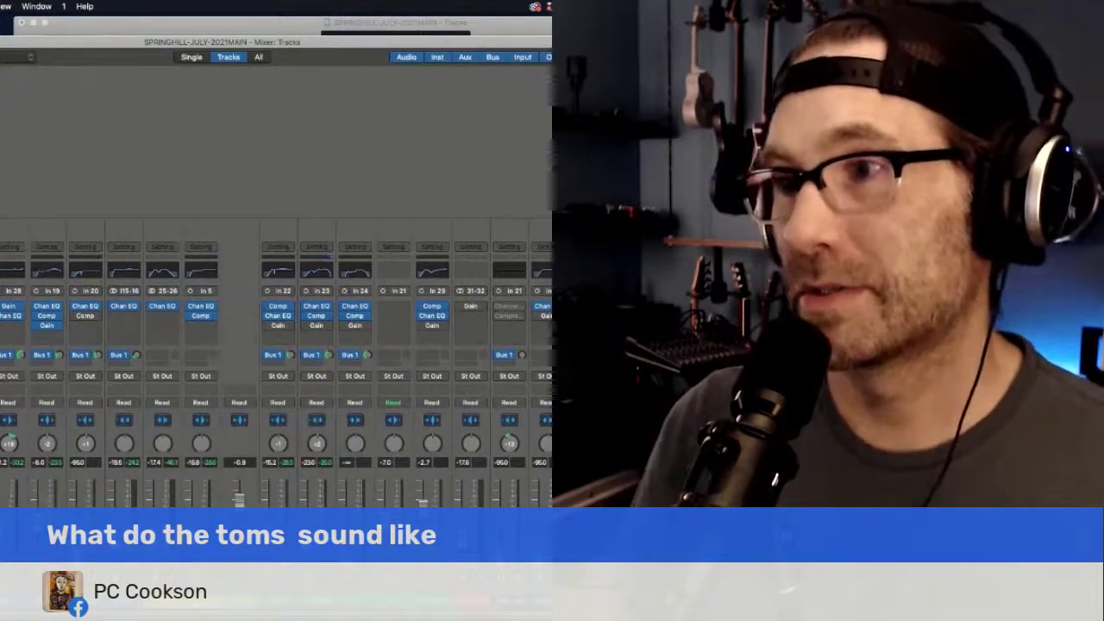
key("super+w")
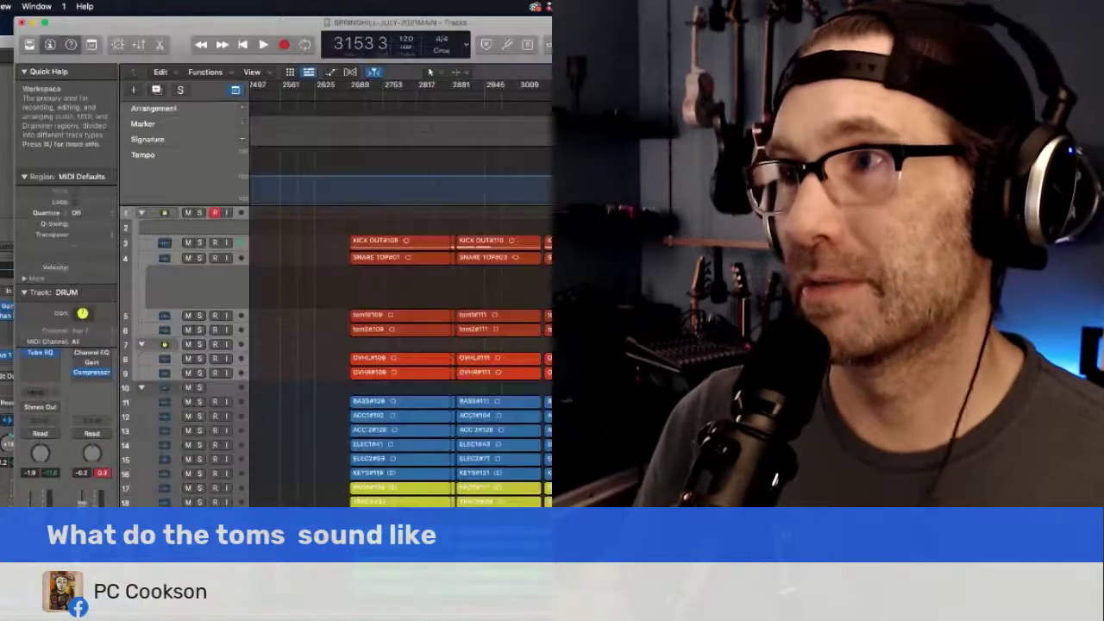
key("super+2")
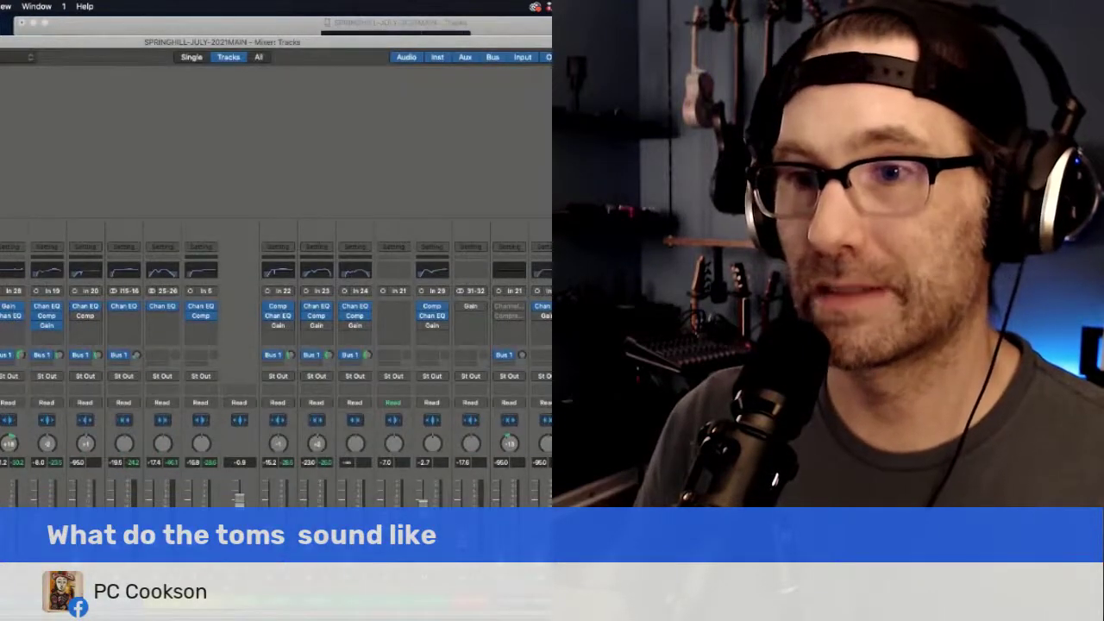
scroll(277, 362, "left", 5)
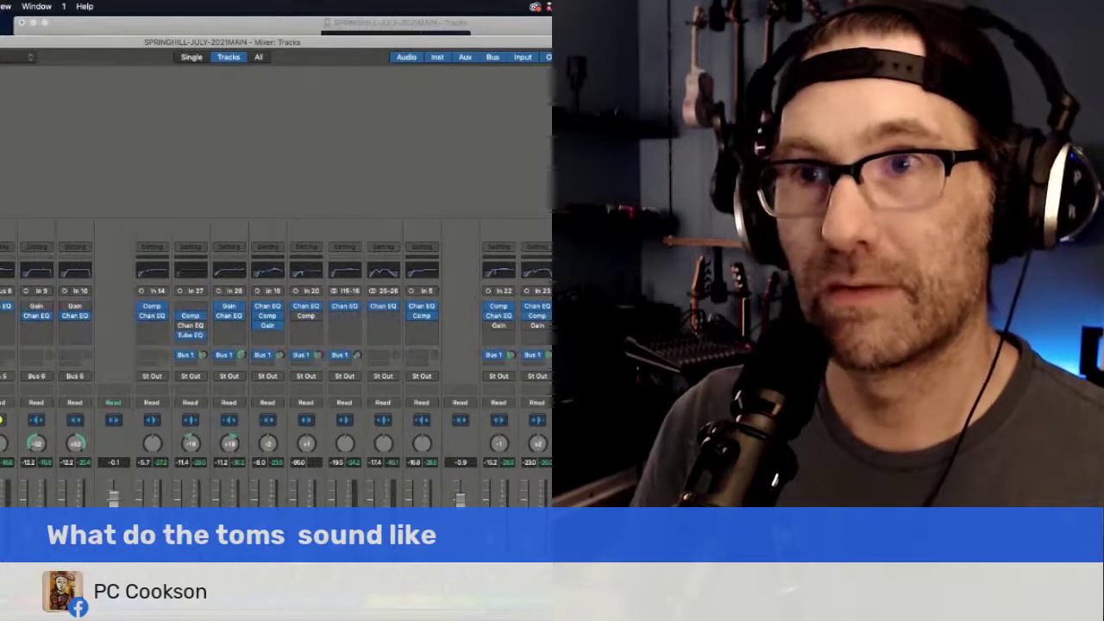
key("Up")
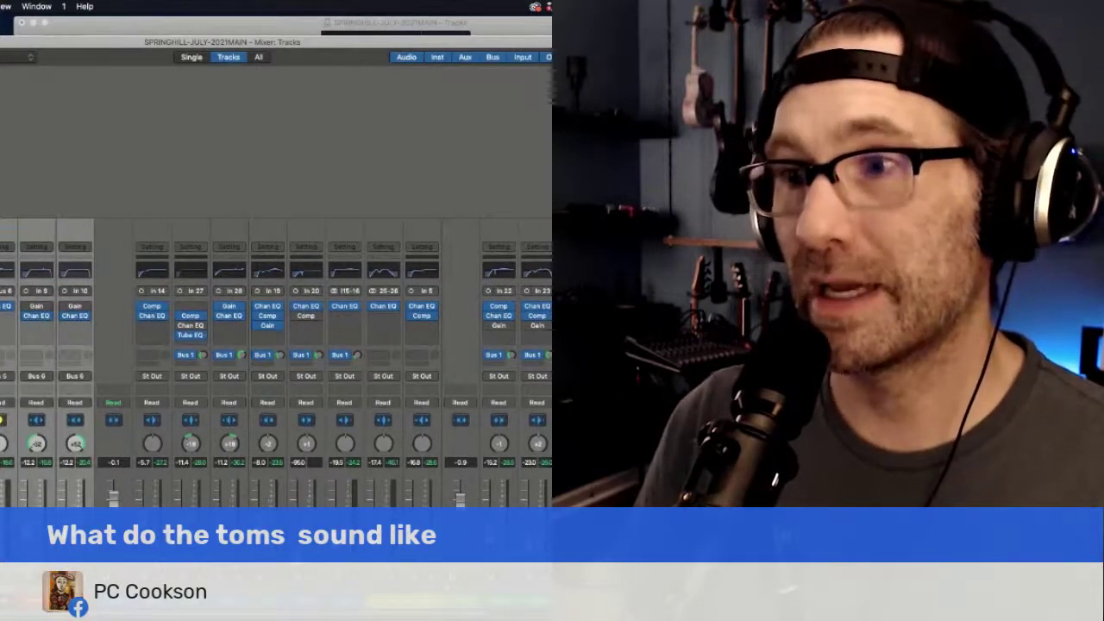
scroll(276, 362, "right", 3)
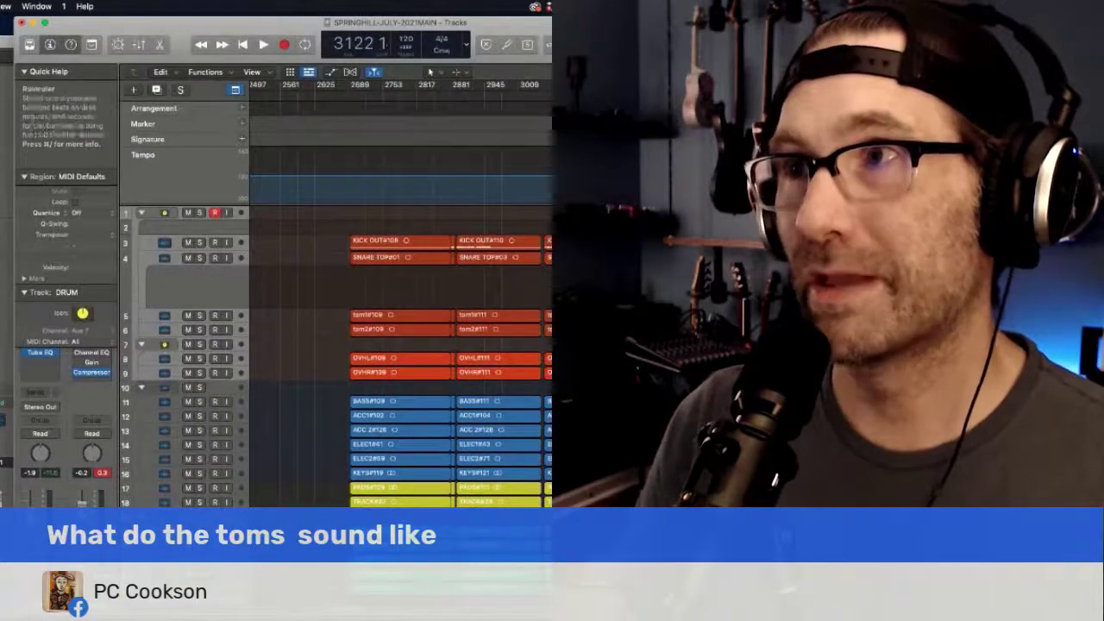
Reopen the Mixer over the arrangement and select the leftmost channel strips.
key("x")
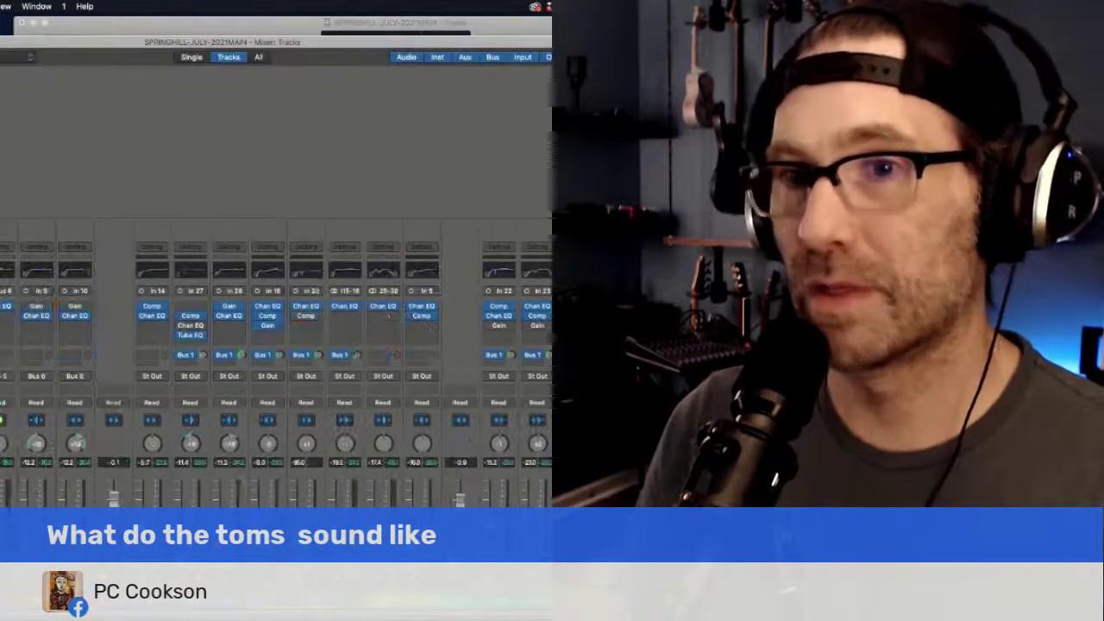
left_click(65, 235)
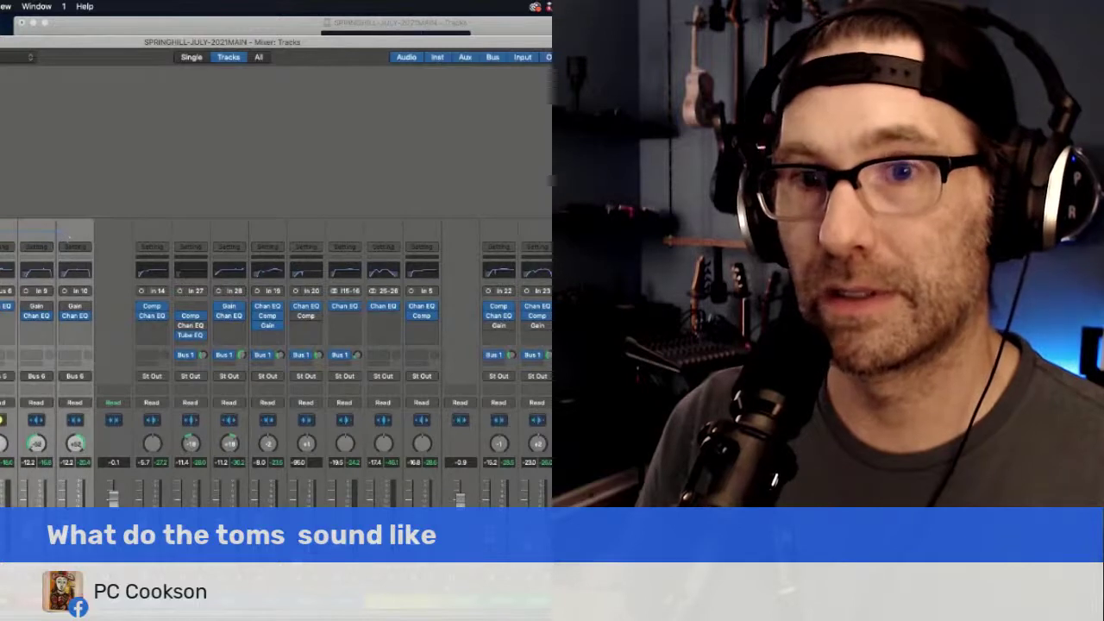
scroll(65, 231, "right", 5)
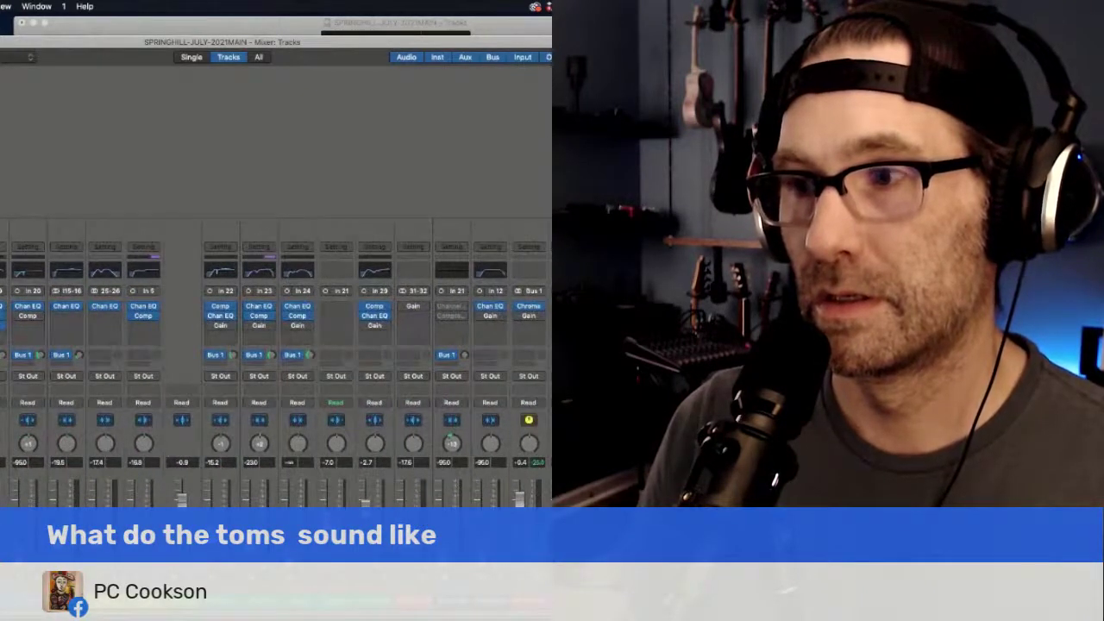
scroll(276, 363, "left", 5)
scroll(276, 362, "right", 5)
scroll(276, 362, "right", 1)
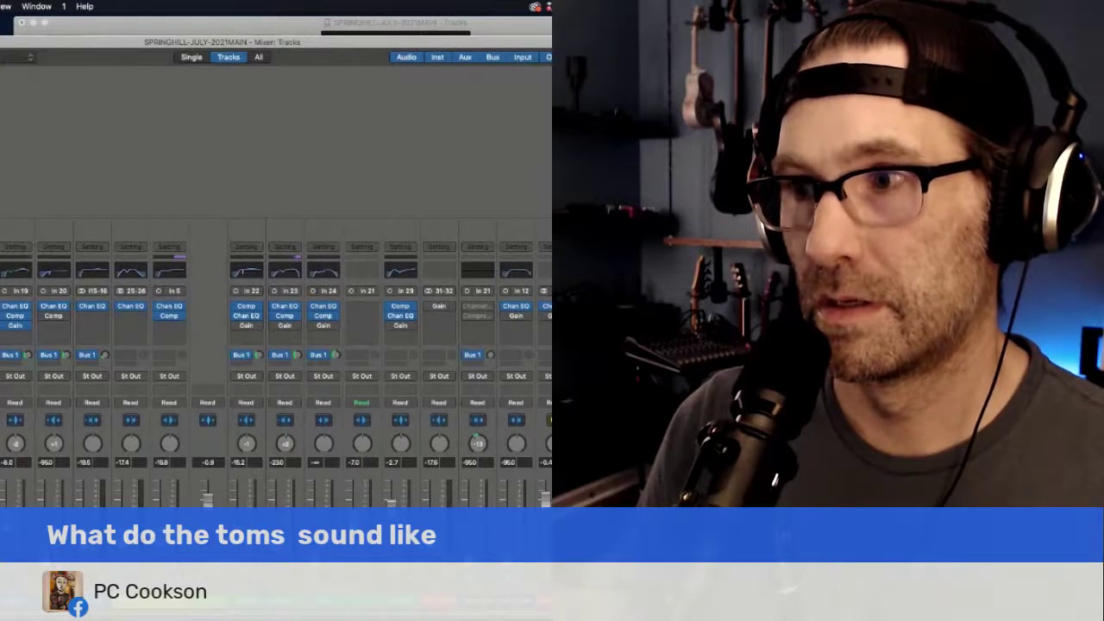
scroll(276, 363, "left", 3)
scroll(276, 362, "left", 3)
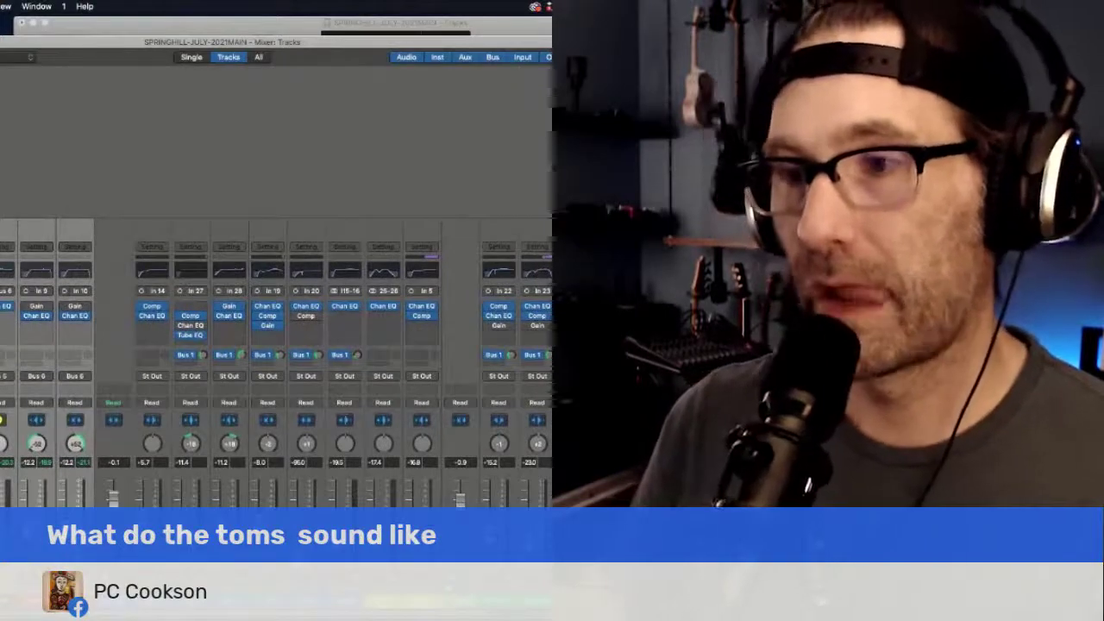
scroll(276, 363, "right", 1)
scroll(276, 363, "right", 3)
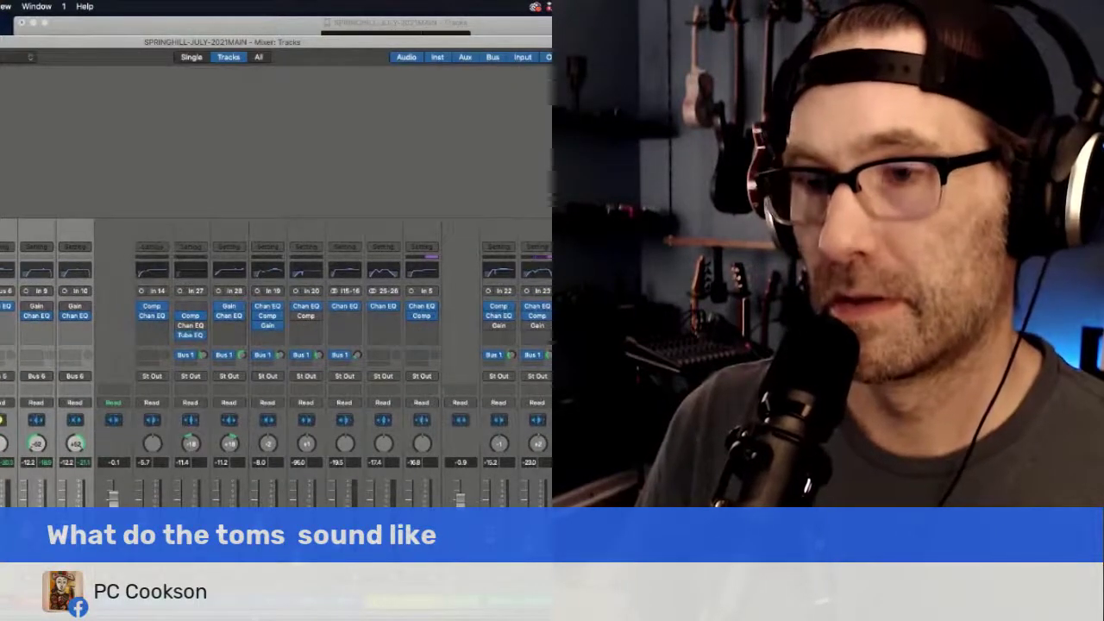
scroll(276, 362, "right", 3)
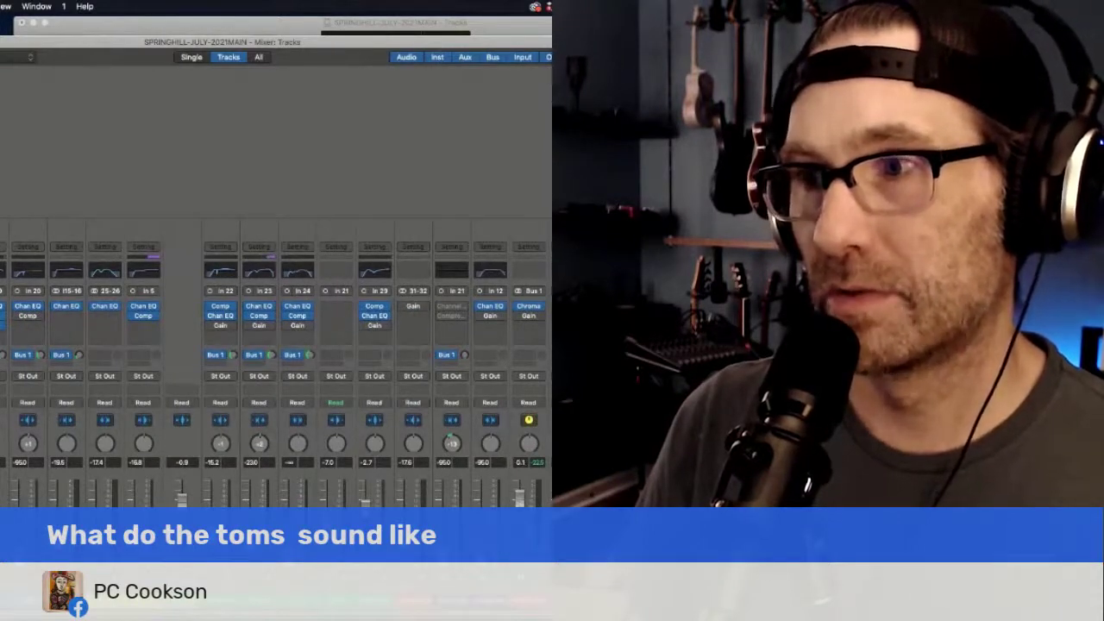
scroll(276, 363, "left", 5)
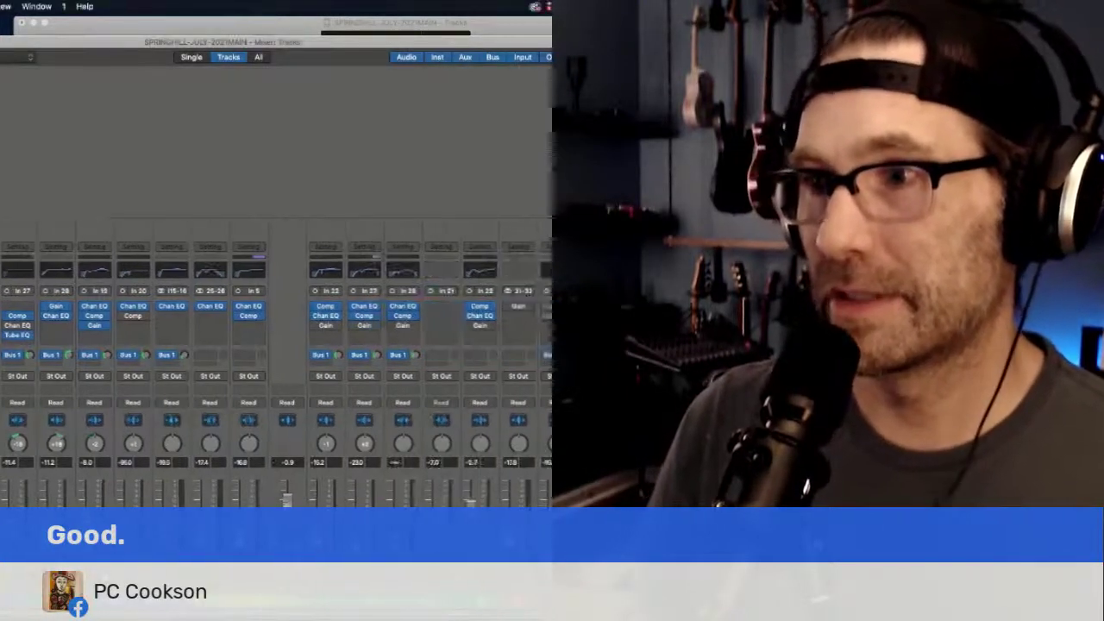
left_click(74, 235)
key("Left")
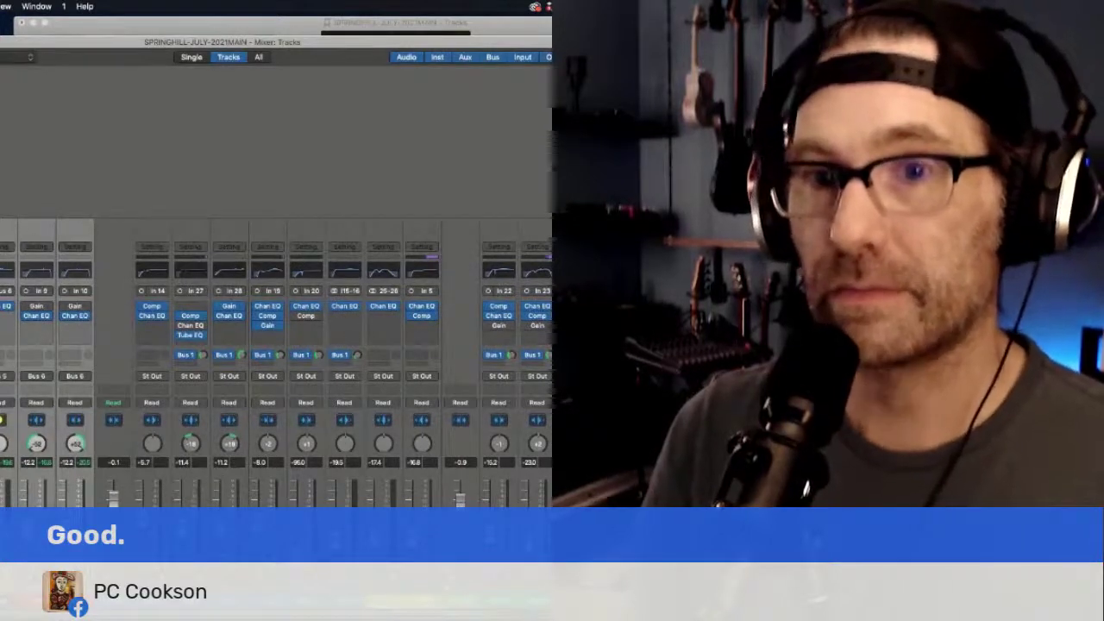
scroll(276, 363, "right", 5)
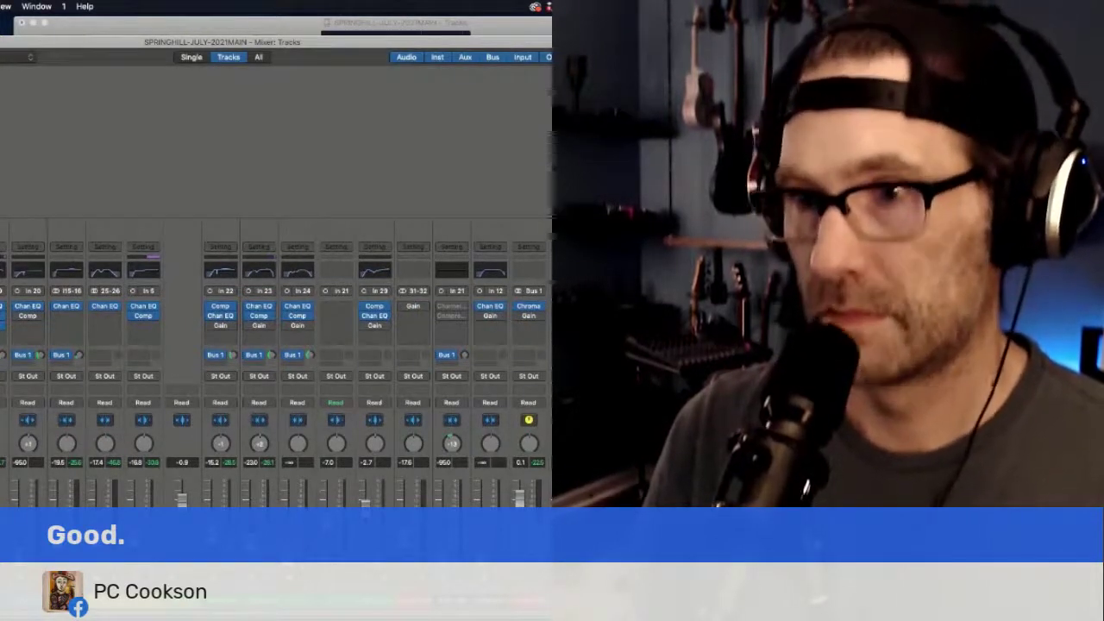
key("super+w")
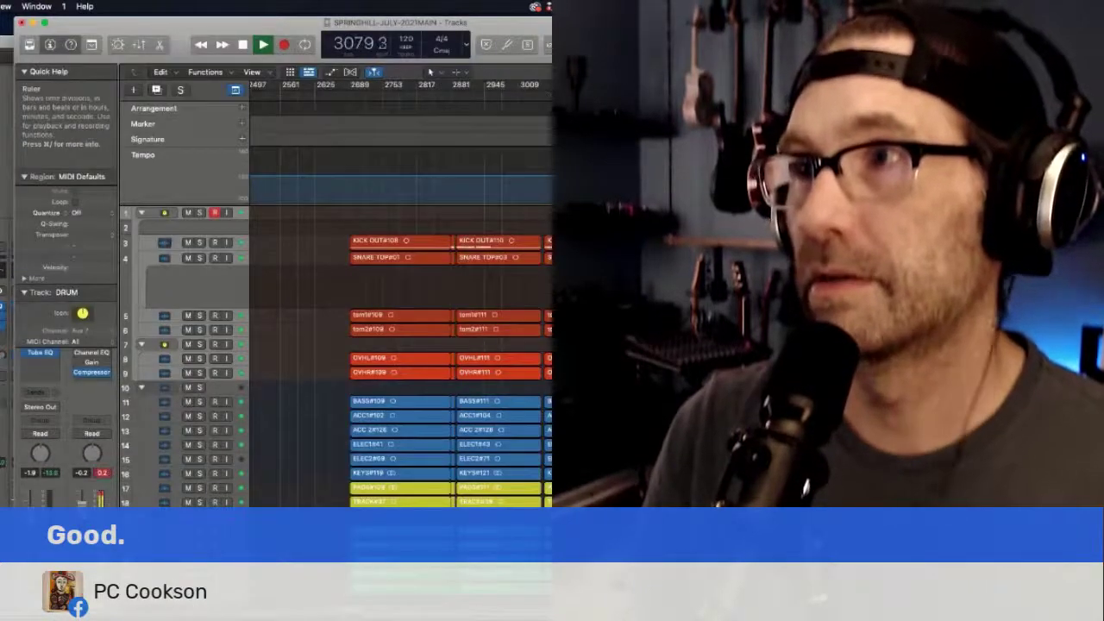
key("super+2")
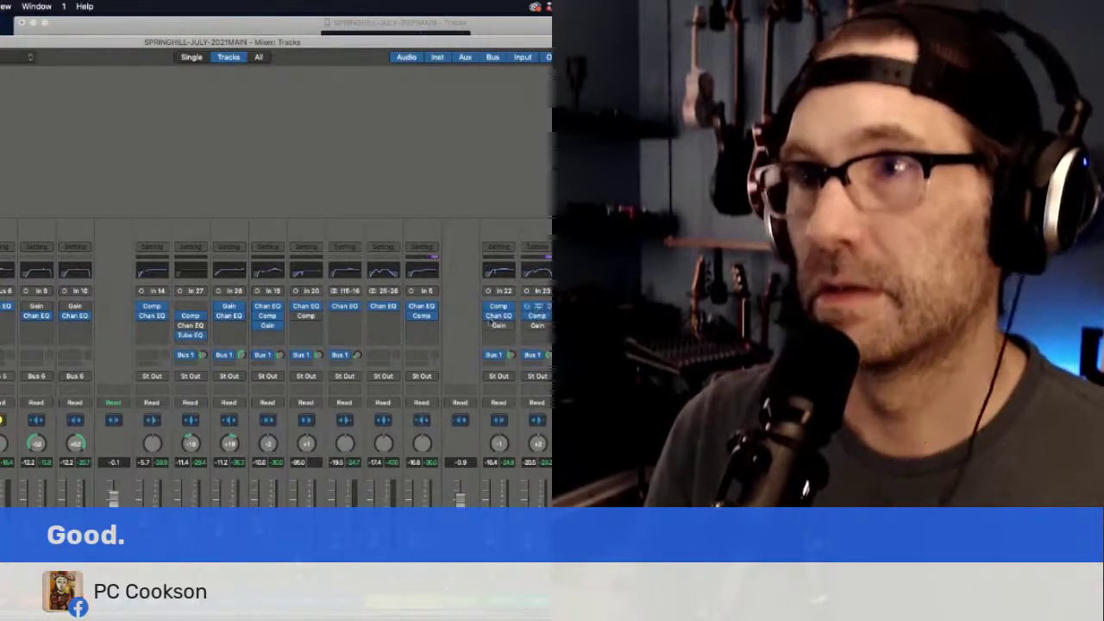
left_click(499, 316)
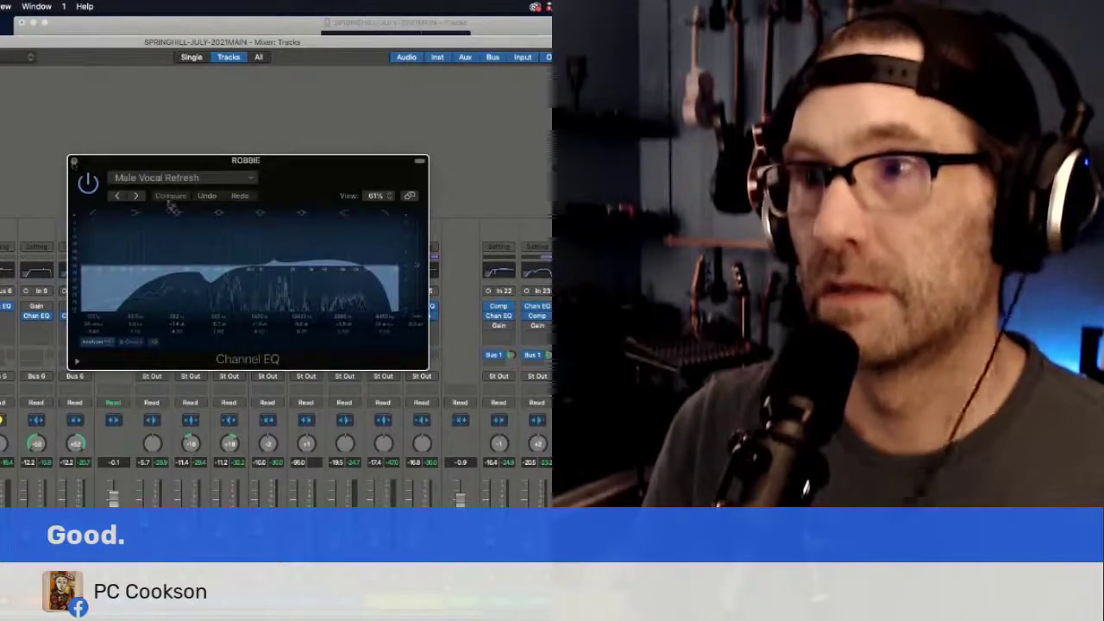
left_click(499, 315)
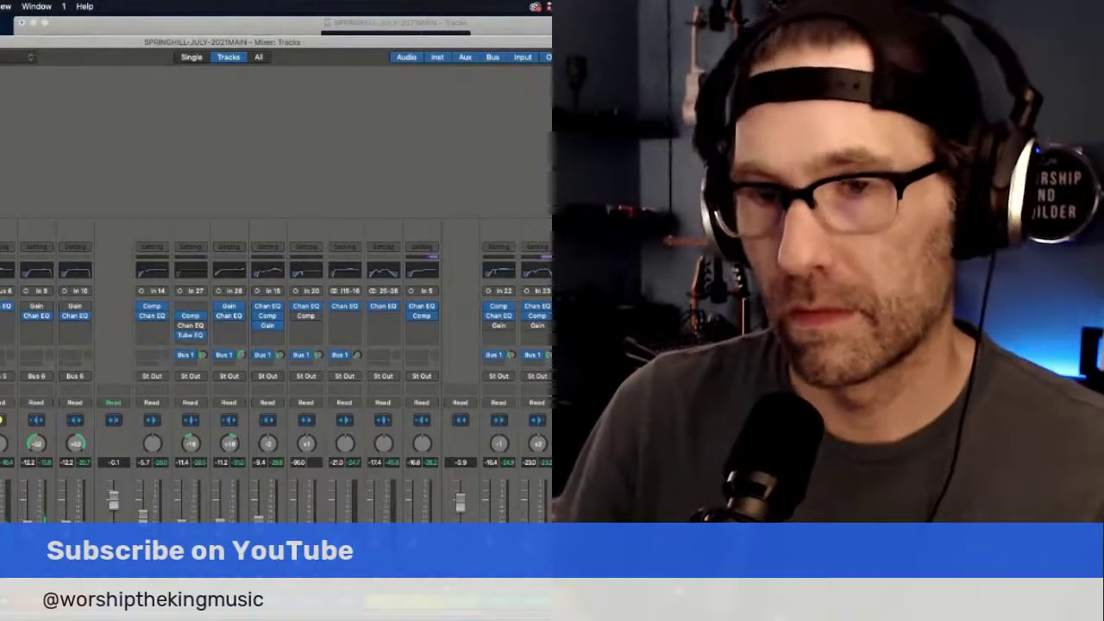
scroll(276, 346, "right", 3)
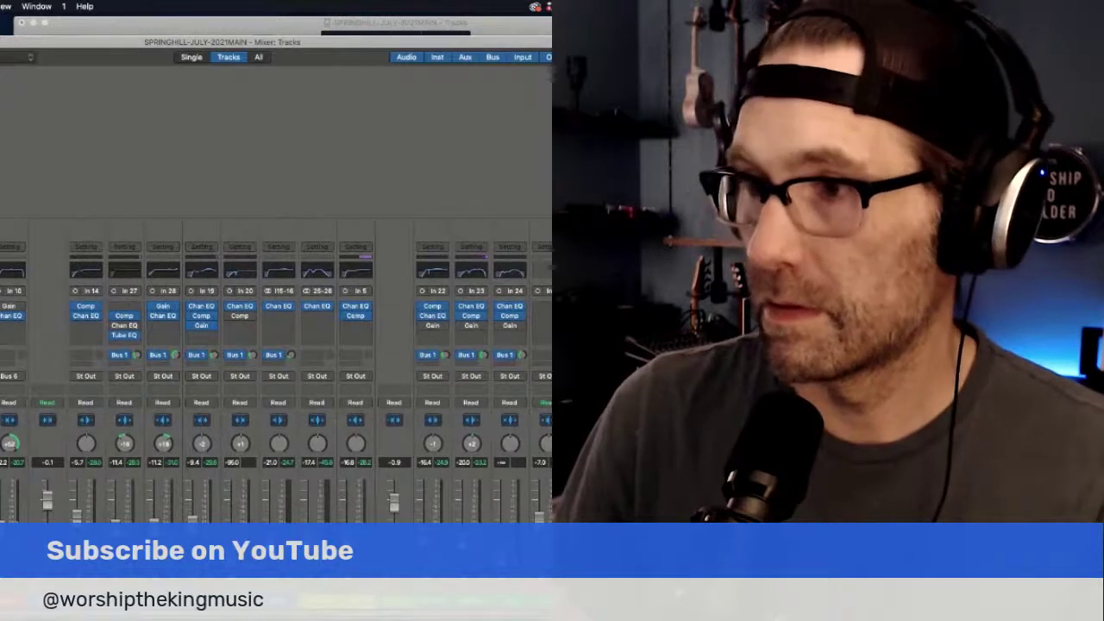
scroll(276, 345, "left", 3)
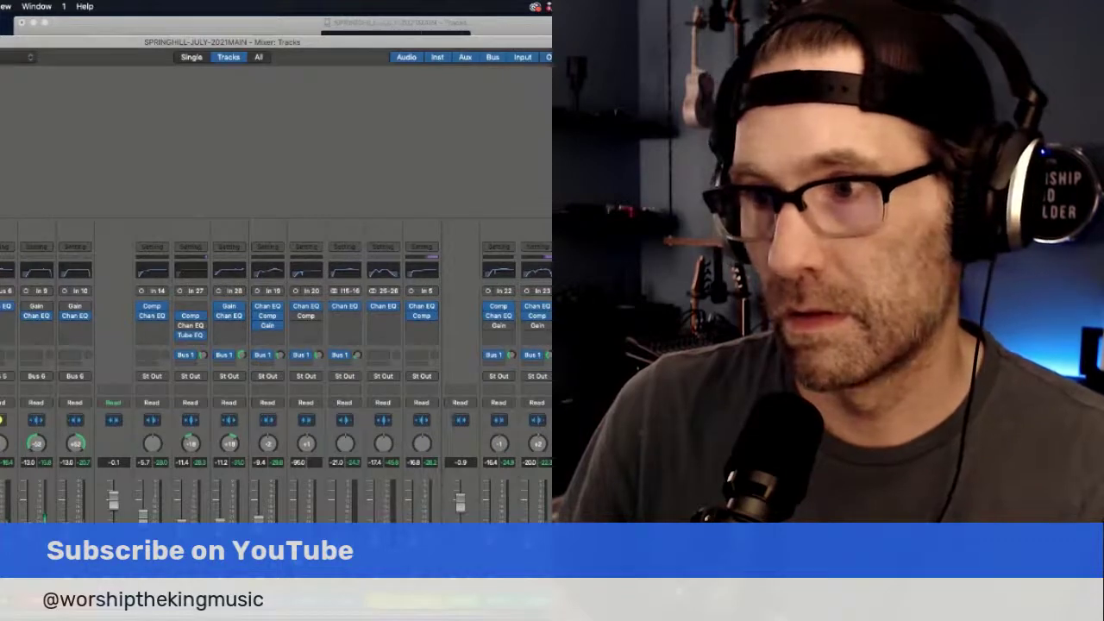
scroll(276, 345, "right", 4)
scroll(276, 345, "right", 3)
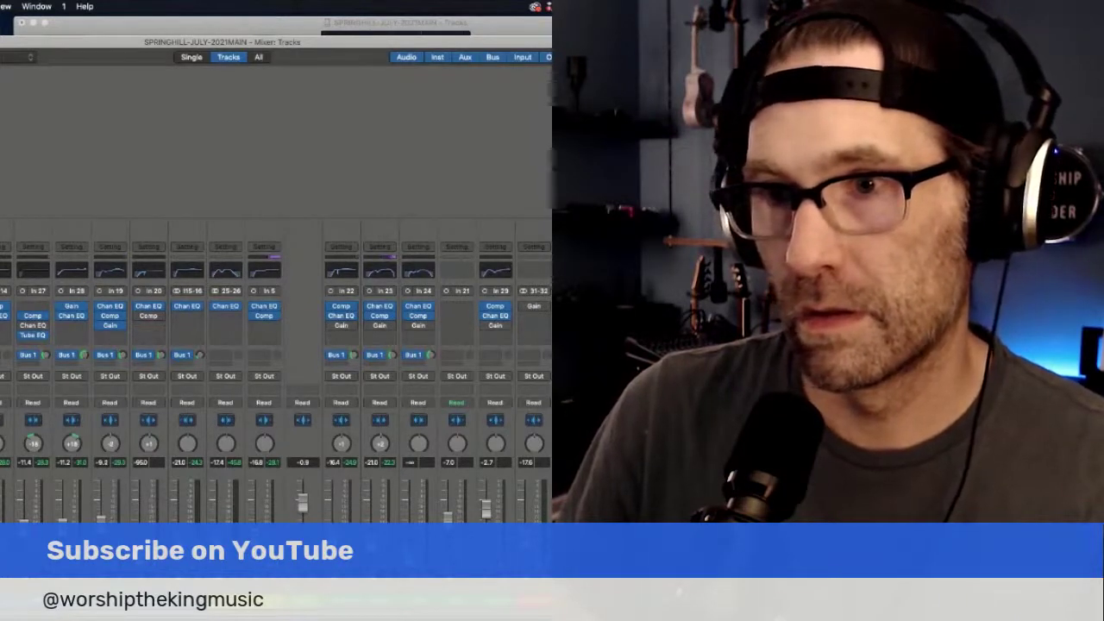
scroll(276, 371, "left", 5)
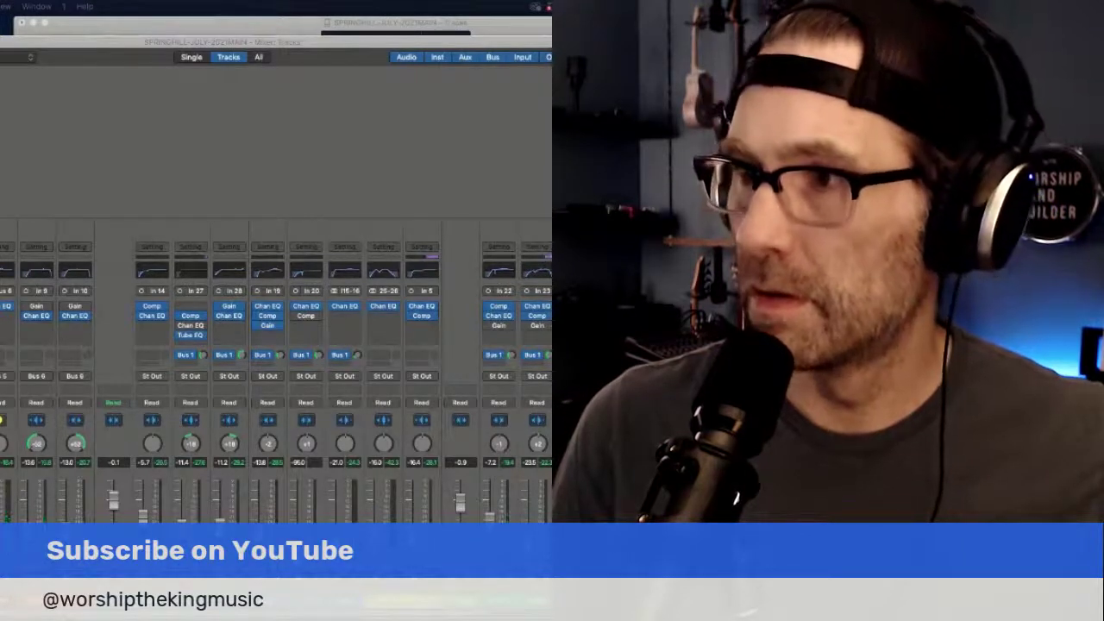
scroll(276, 362, "right", 3)
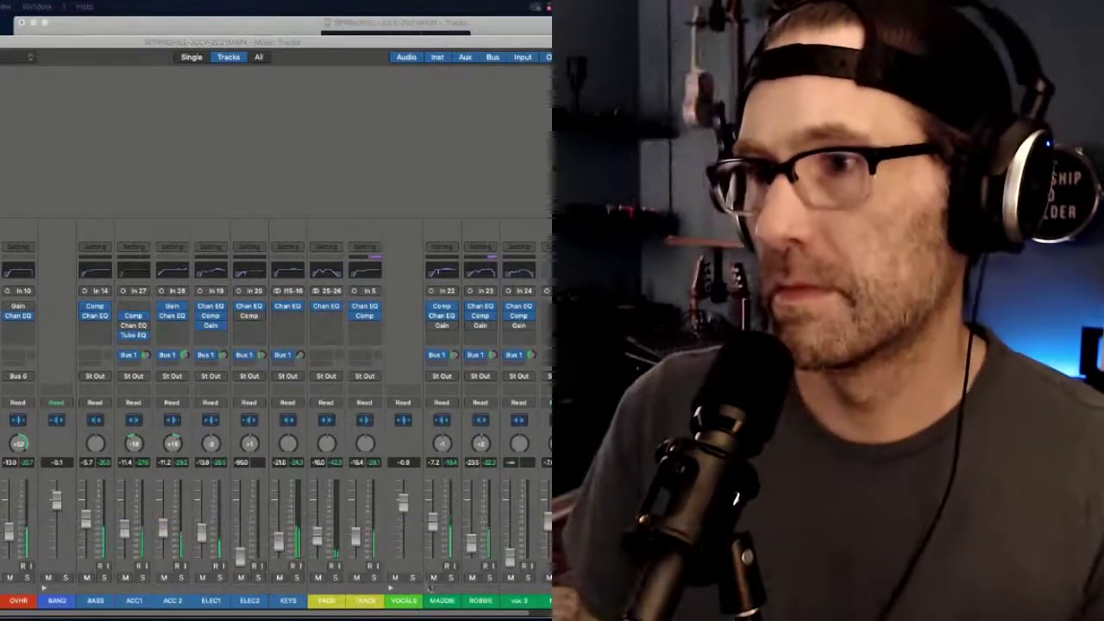
scroll(445, 617, "right", 2)
scroll(445, 616, "right", 3)
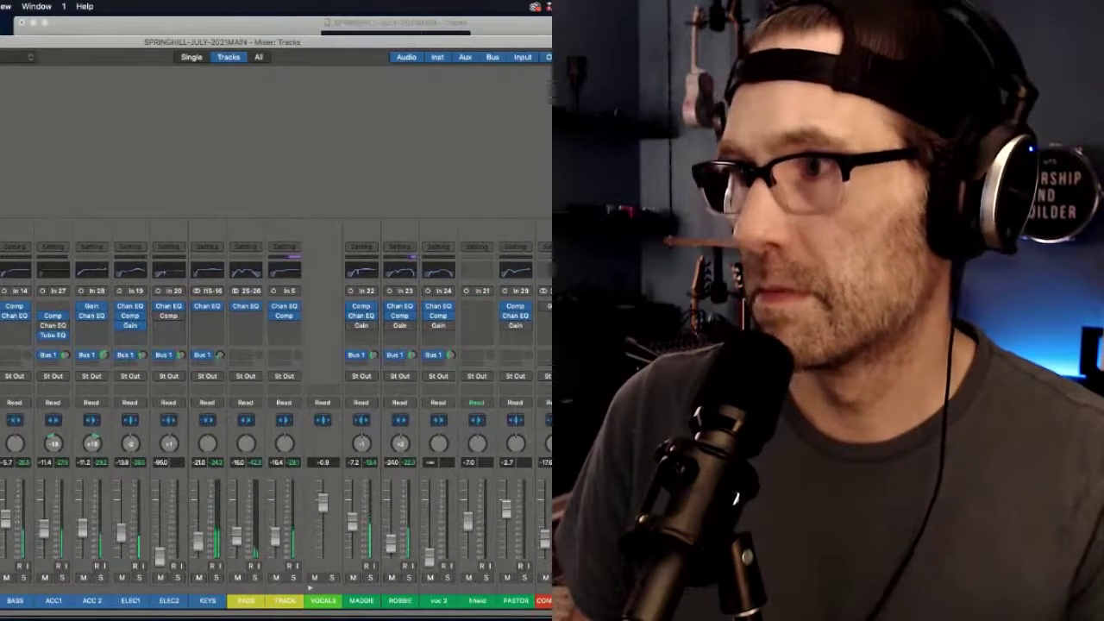
scroll(446, 616, "right", 2)
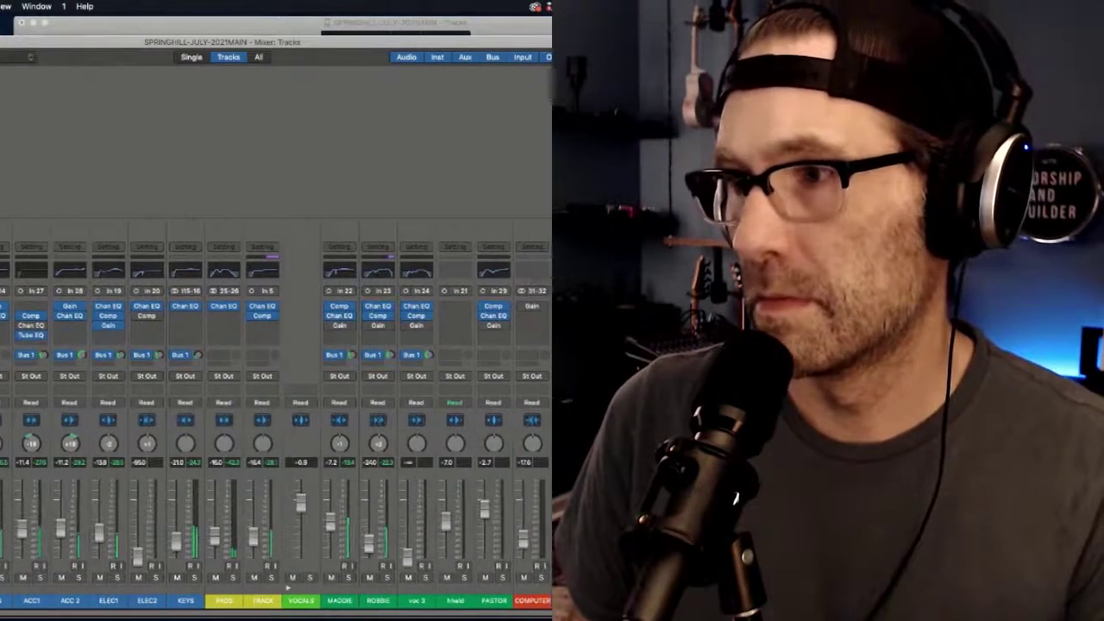
scroll(445, 616, "right", 2)
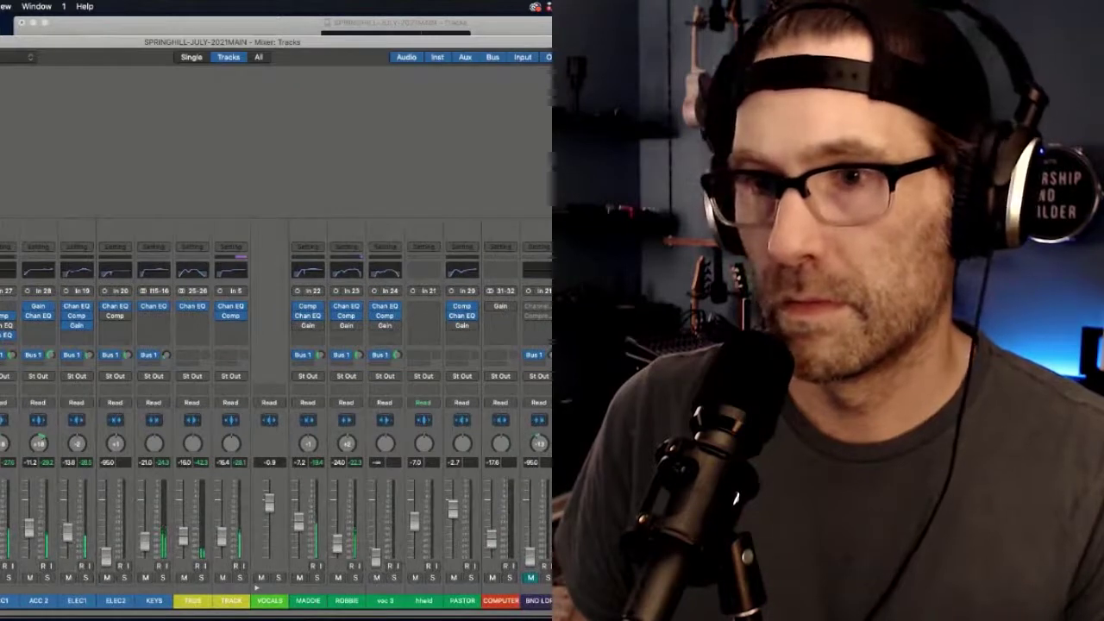
scroll(154, 615, "right", 1)
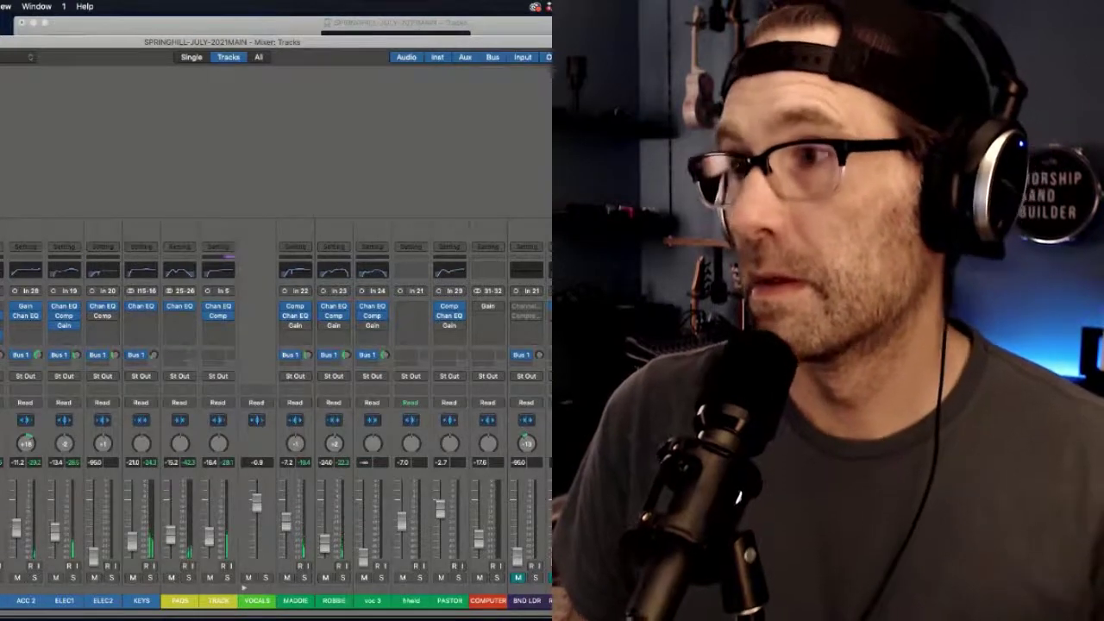
Hide the Mixer and stop playback with the playhead at bar 3151.
key("super+w")
left_click(243, 45)
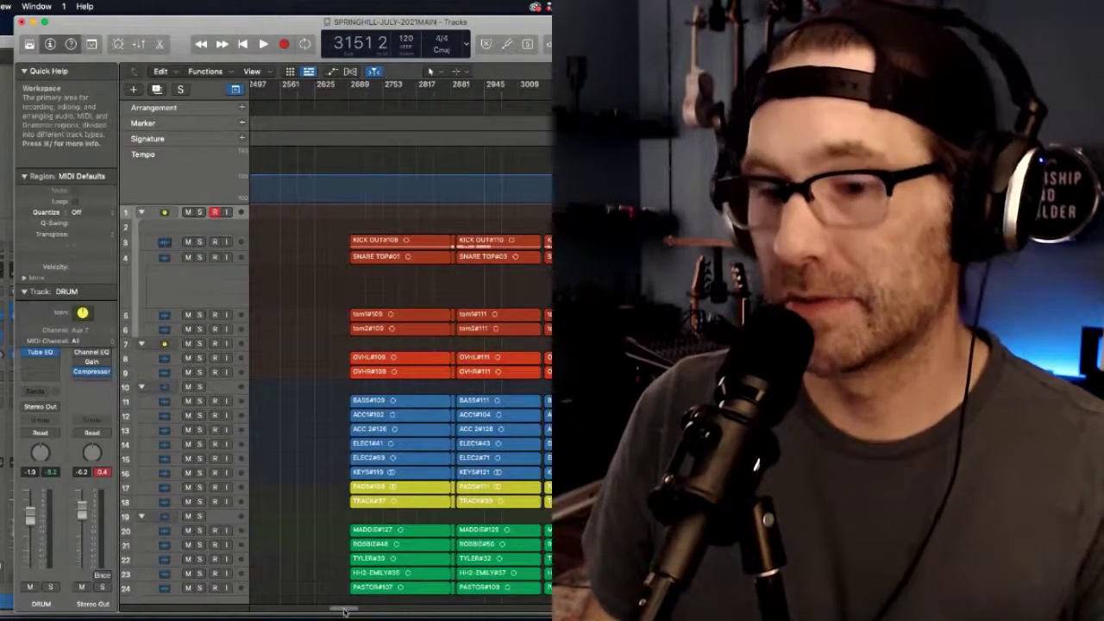
Move the song position to about bar 1998 and reopen the Mixer.
left_click_drag(343, 612, 315, 611)
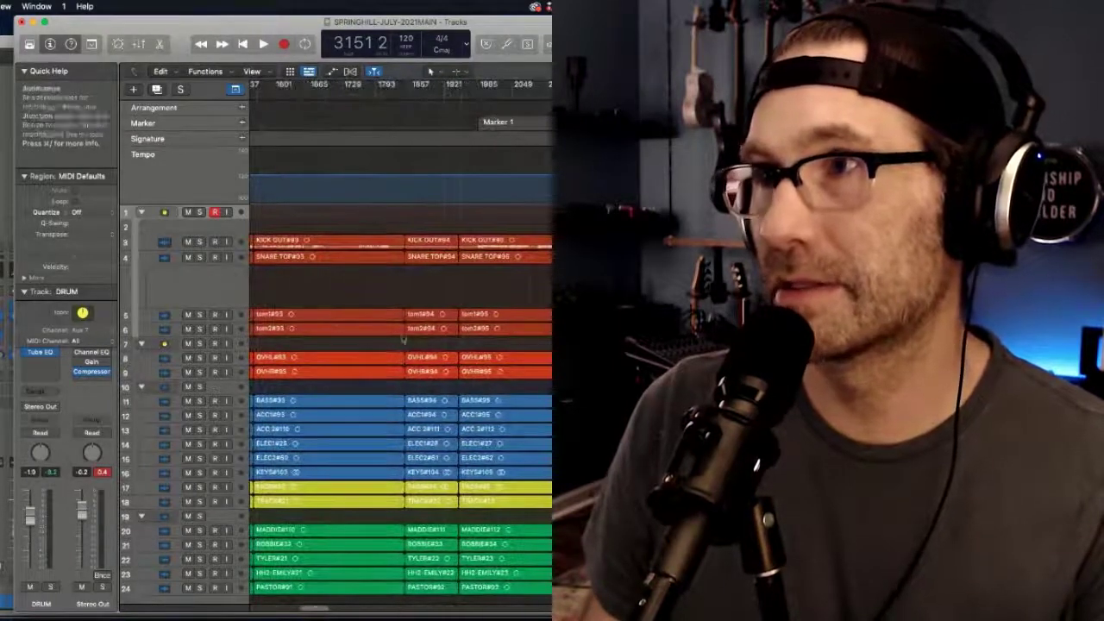
left_click(485, 86)
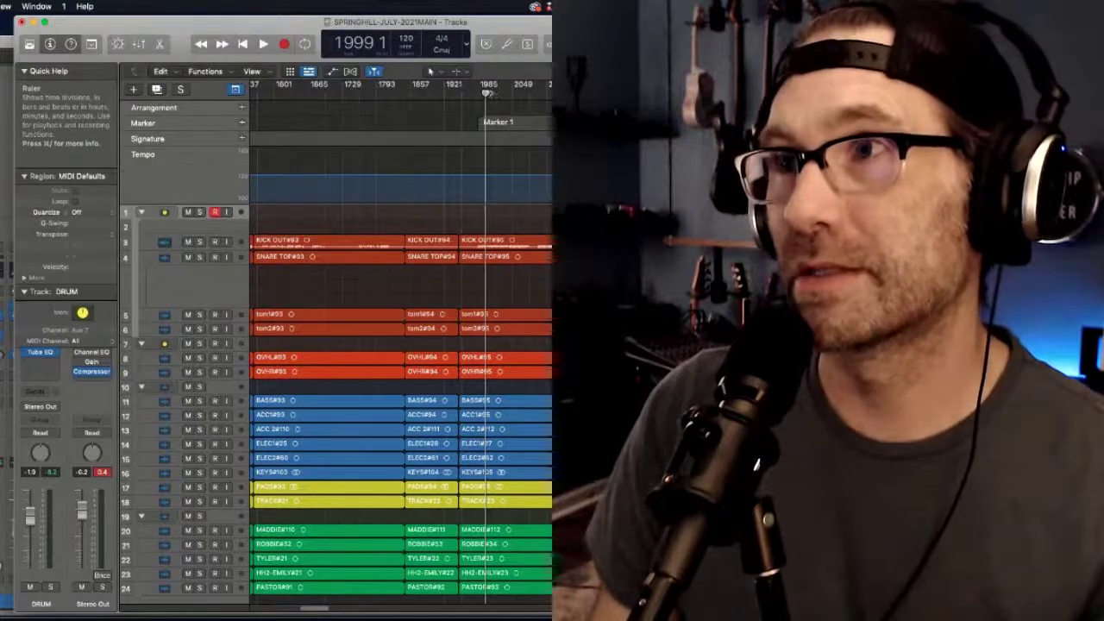
key("super+2")
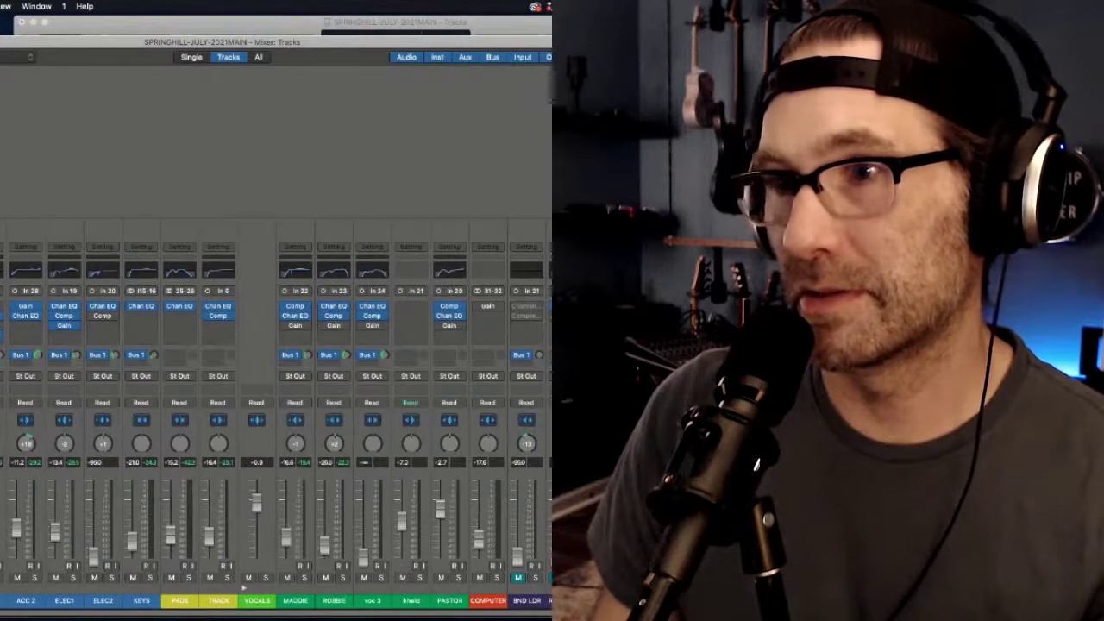
Play the recording from bar 1998 with the Mixer meters showing signal.
key("space")
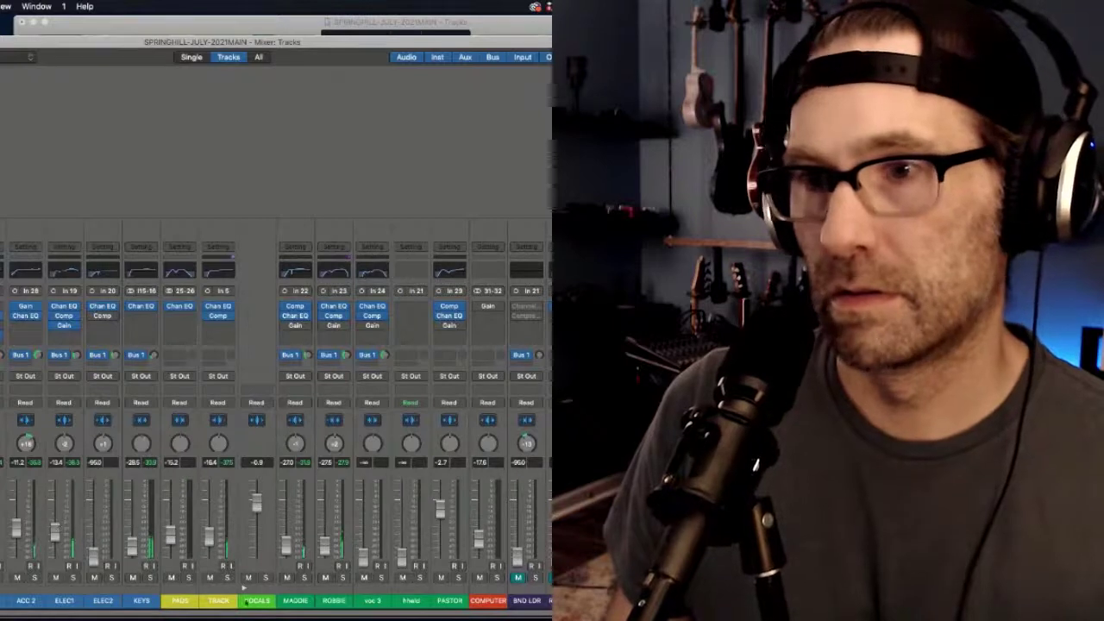
Nudge the ROBBIE vocal fader up then back down, and lower ELEC1 slightly.
left_click_drag(331, 551, 327, 545)
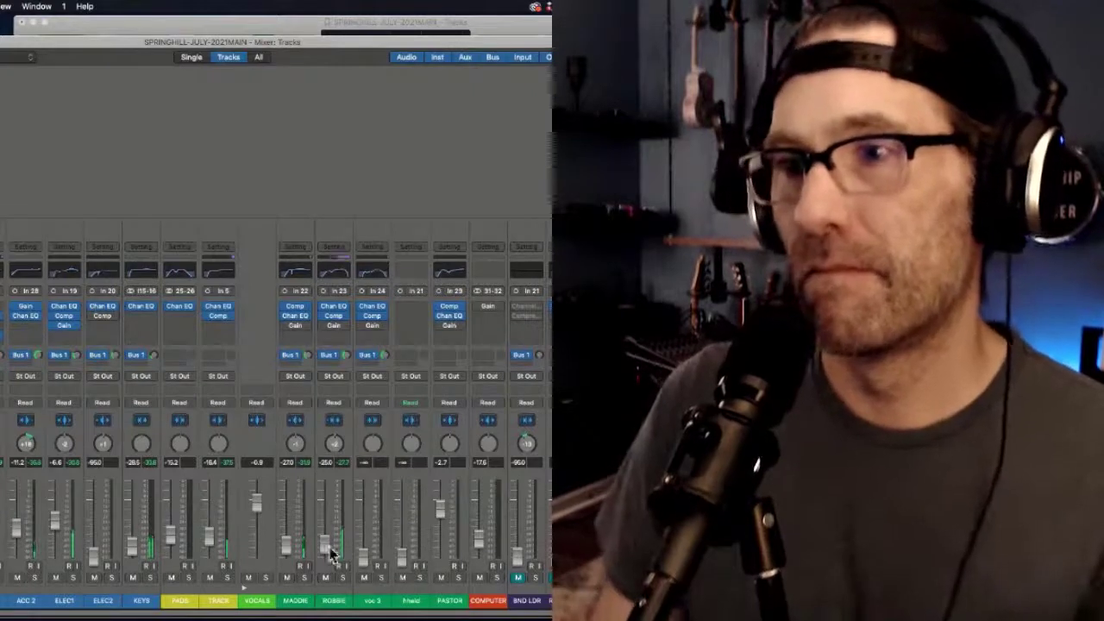
left_click_drag(324, 544, 324, 549)
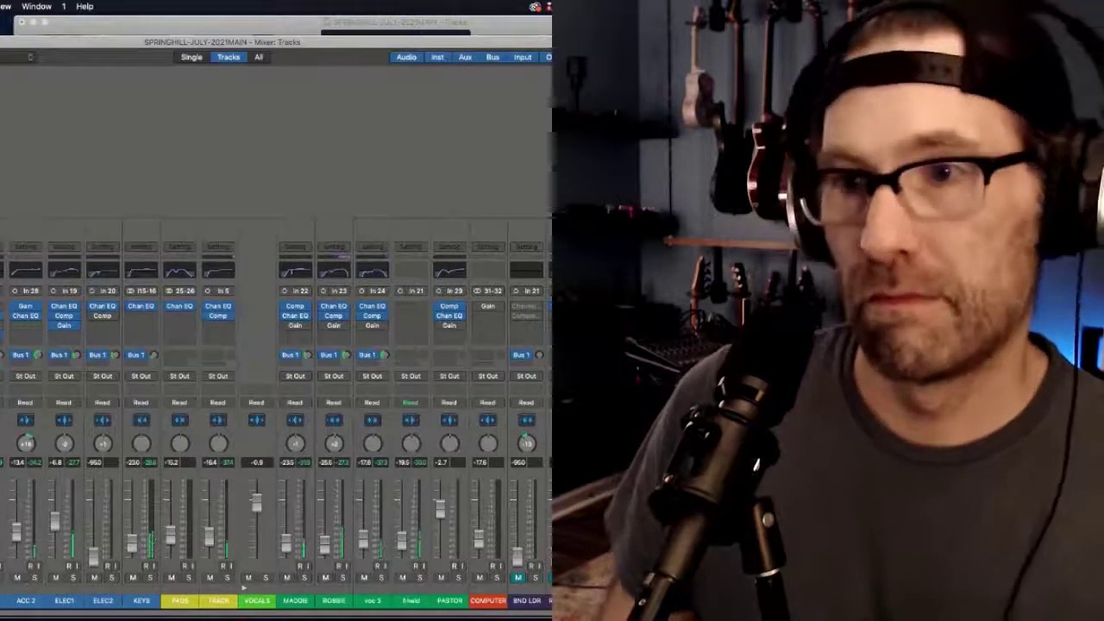
left_click_drag(59, 528, 62, 529)
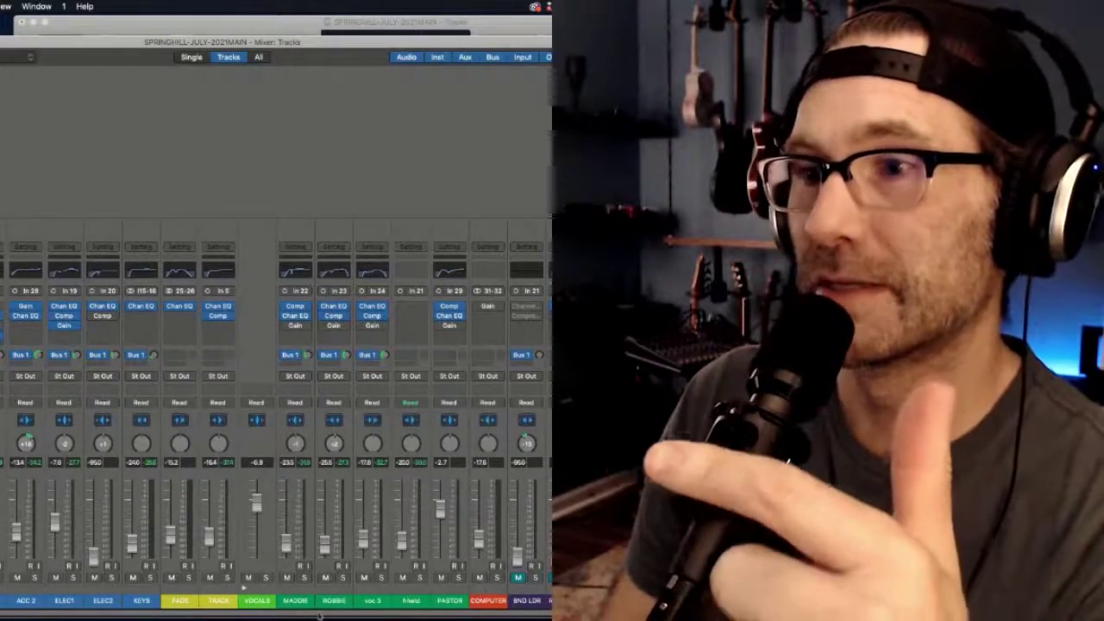
key("super+w")
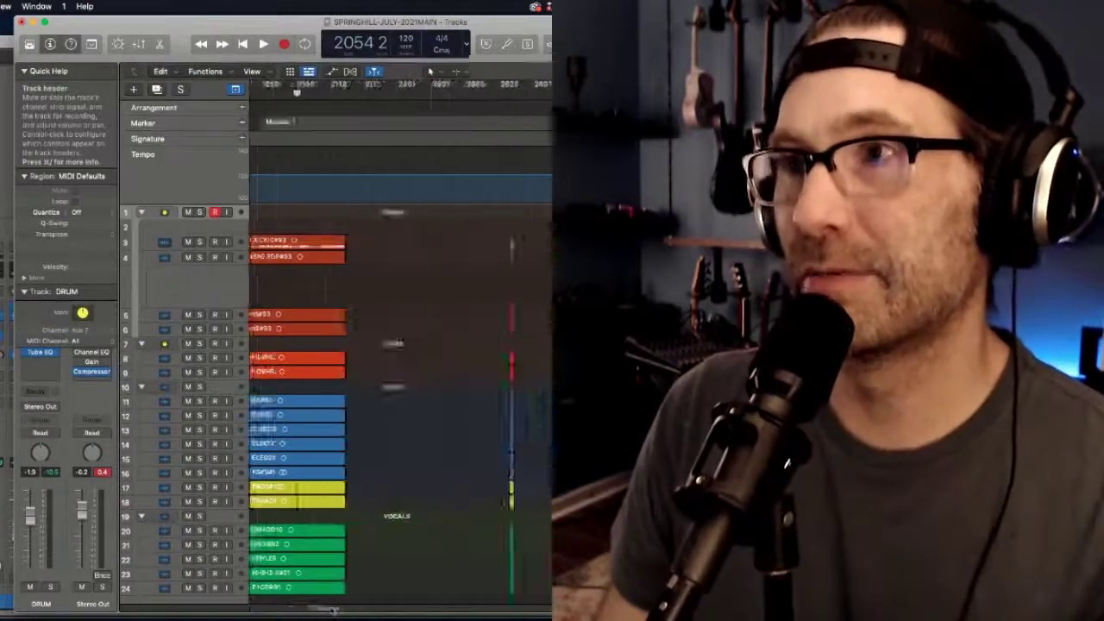
mouse_move(318, 609)
left_mouse_down()
mouse_move(405, 611)
mouse_move(358, 615)
left_mouse_up()
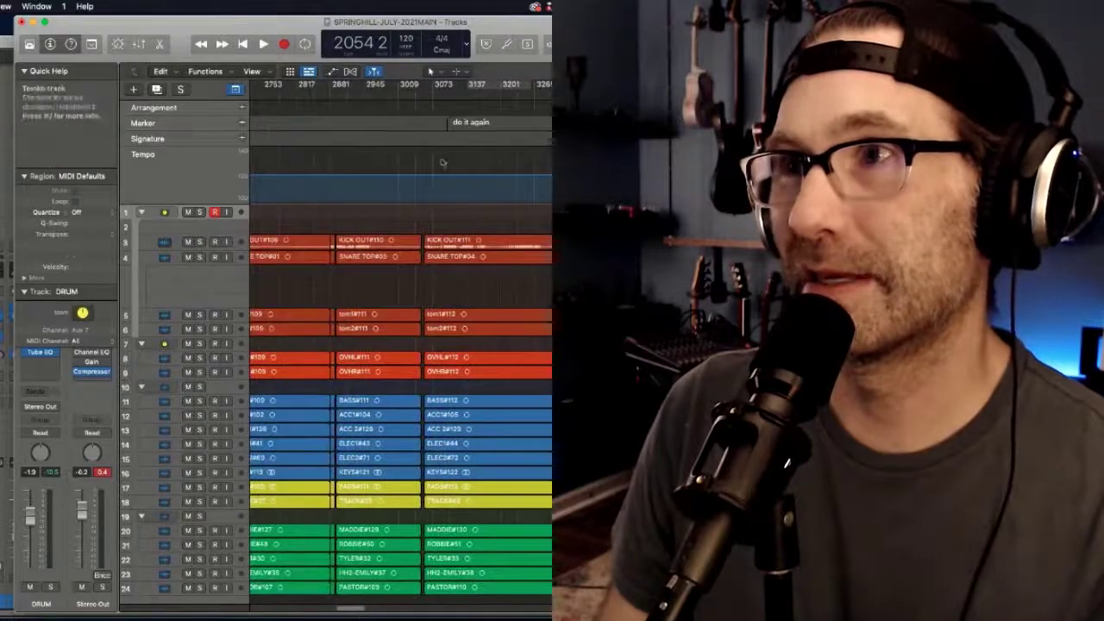
left_click(453, 97)
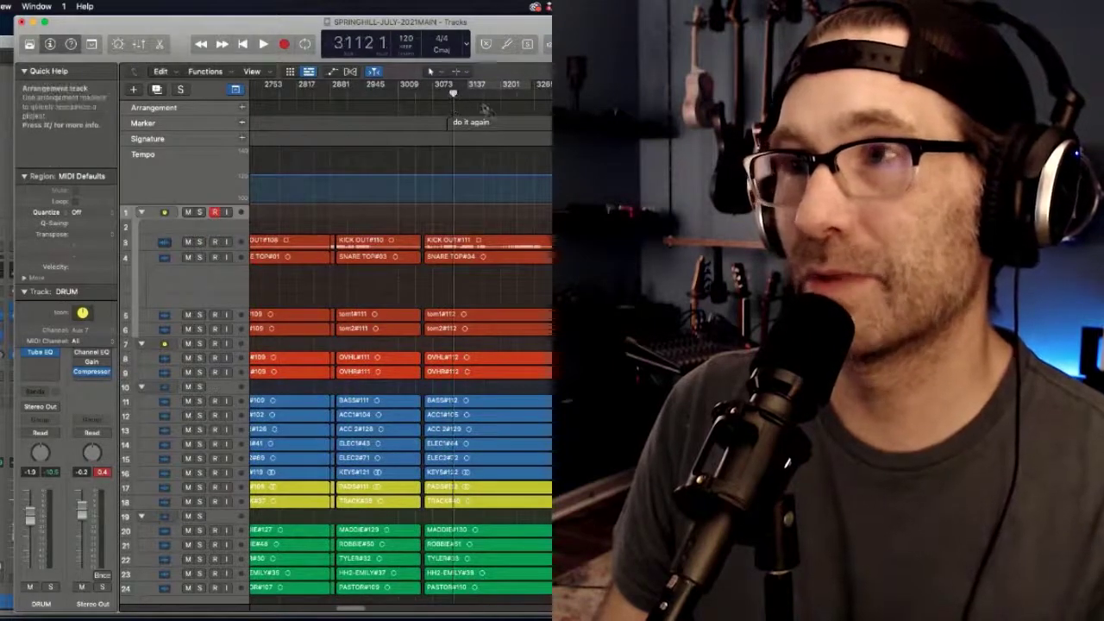
key("x")
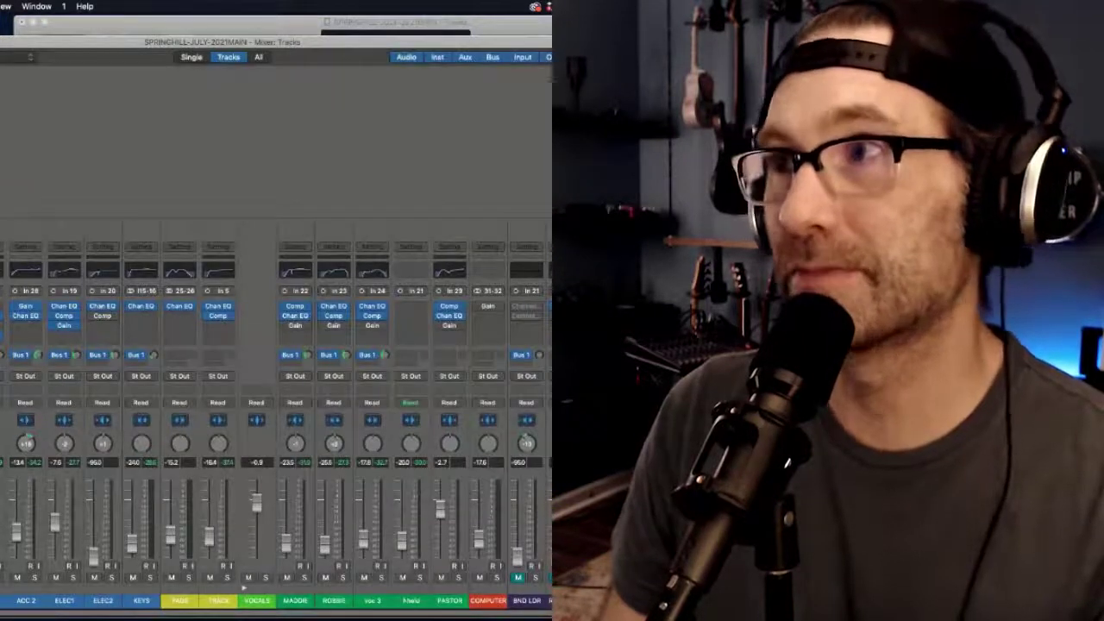
key("x")
key("x")
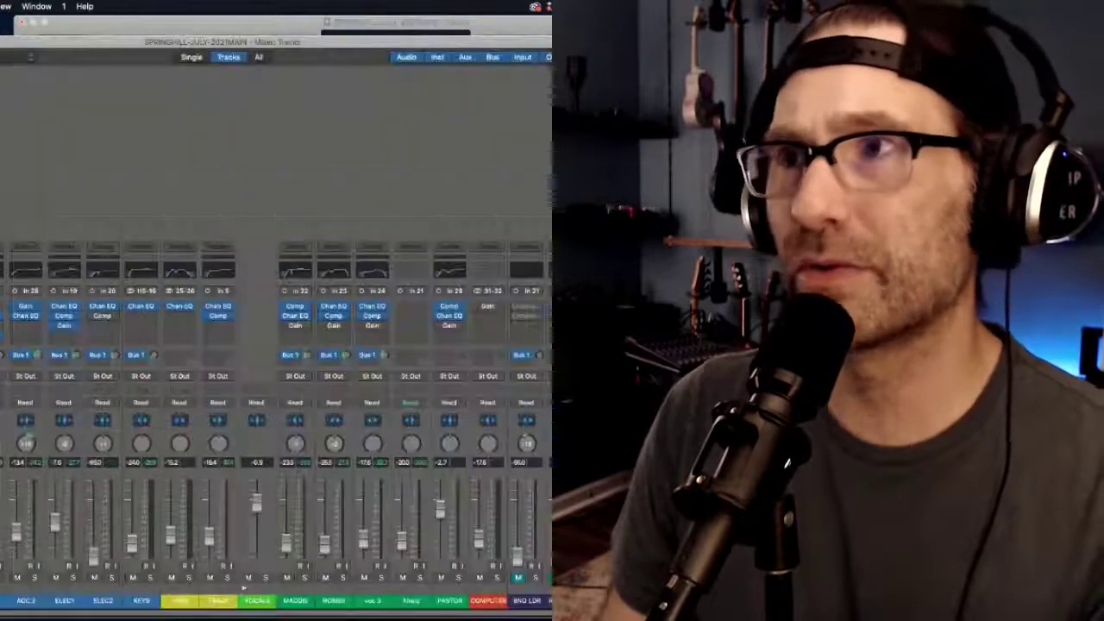
key("x")
left_click_drag(452, 94, 455, 93)
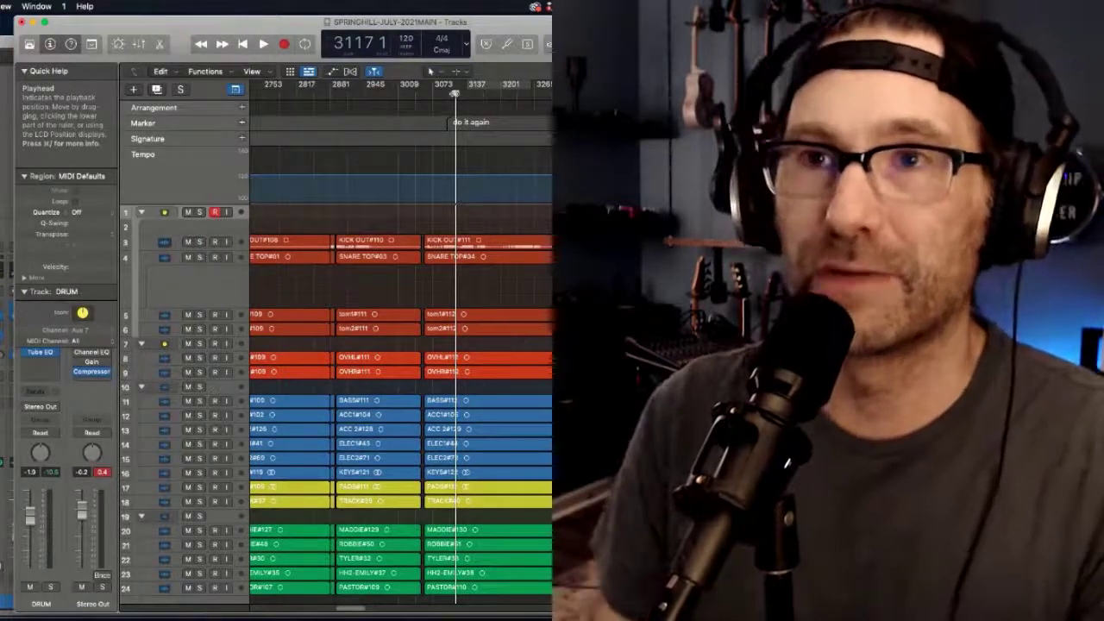
key("super+2")
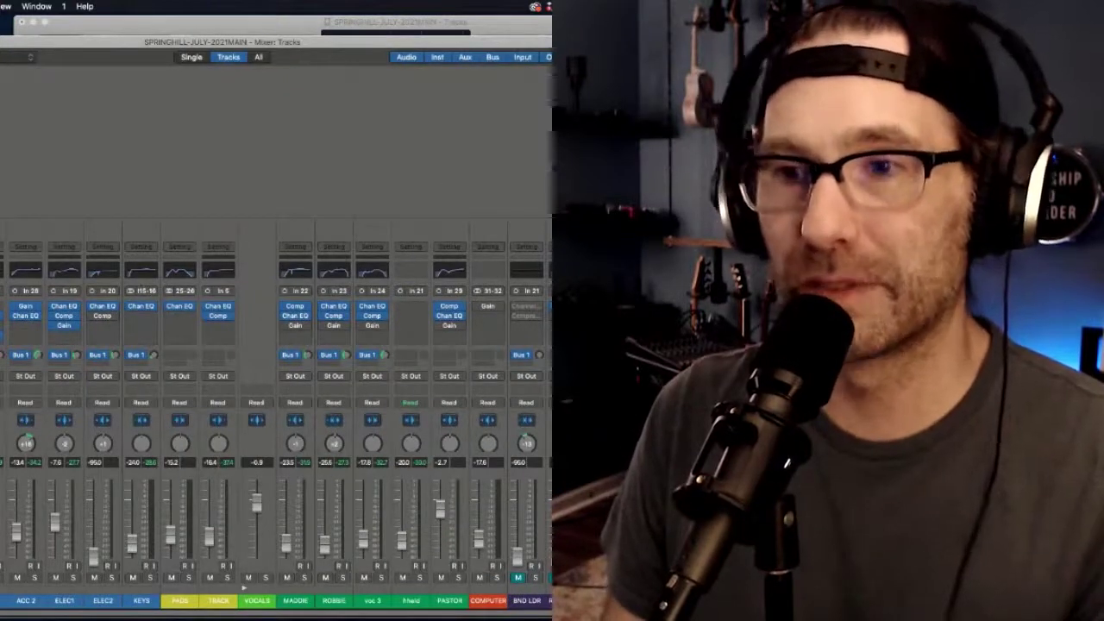
scroll(276, 414, "left", 5)
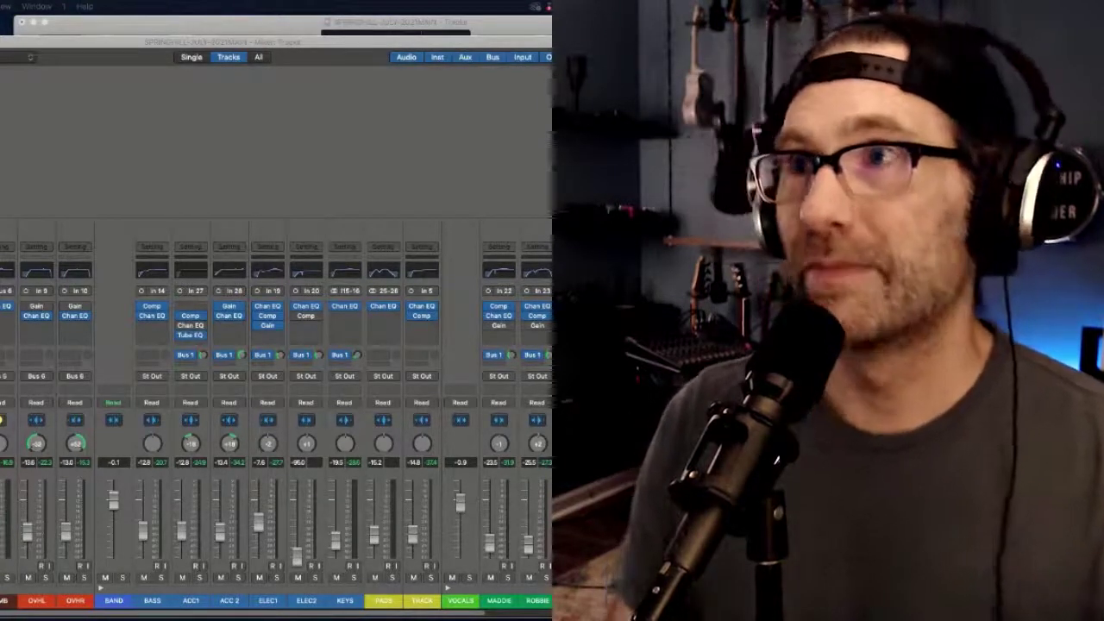
Hide the Mixer to show the Tracks window and toggle the bottom panel.
key("super+2")
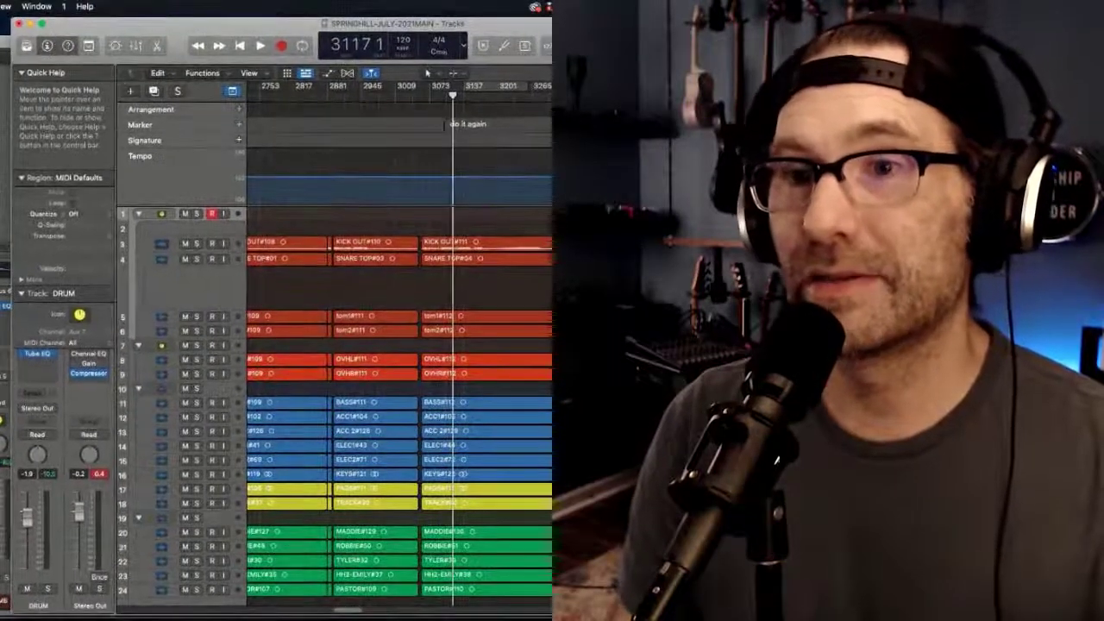
key("x")
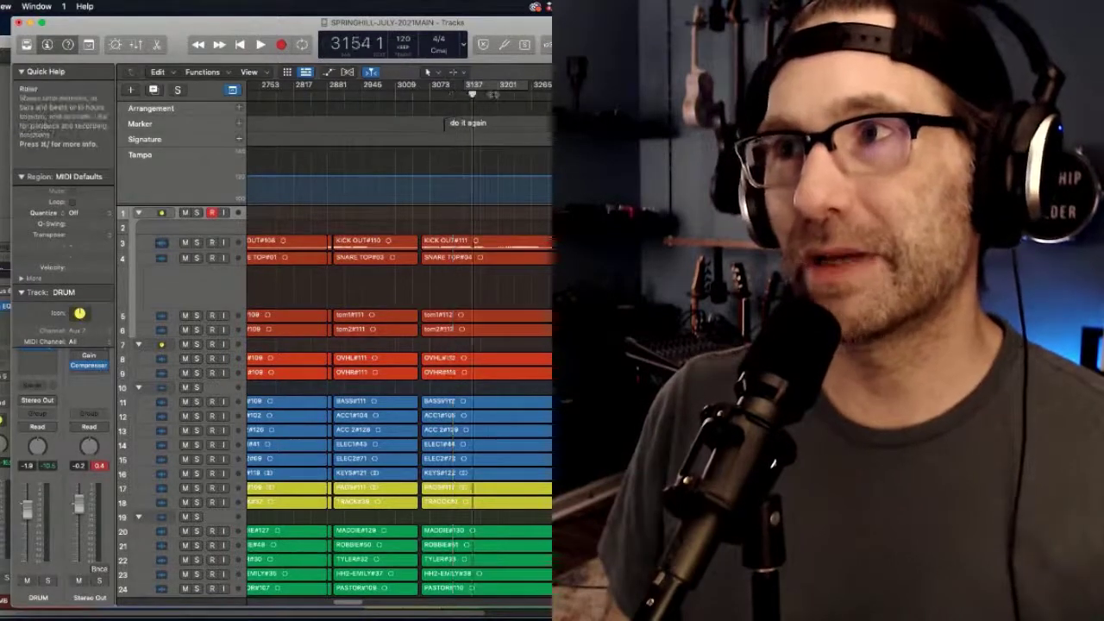
Move the playback position later in the song to bar 3201.
left_click_drag(493, 93, 520, 95)
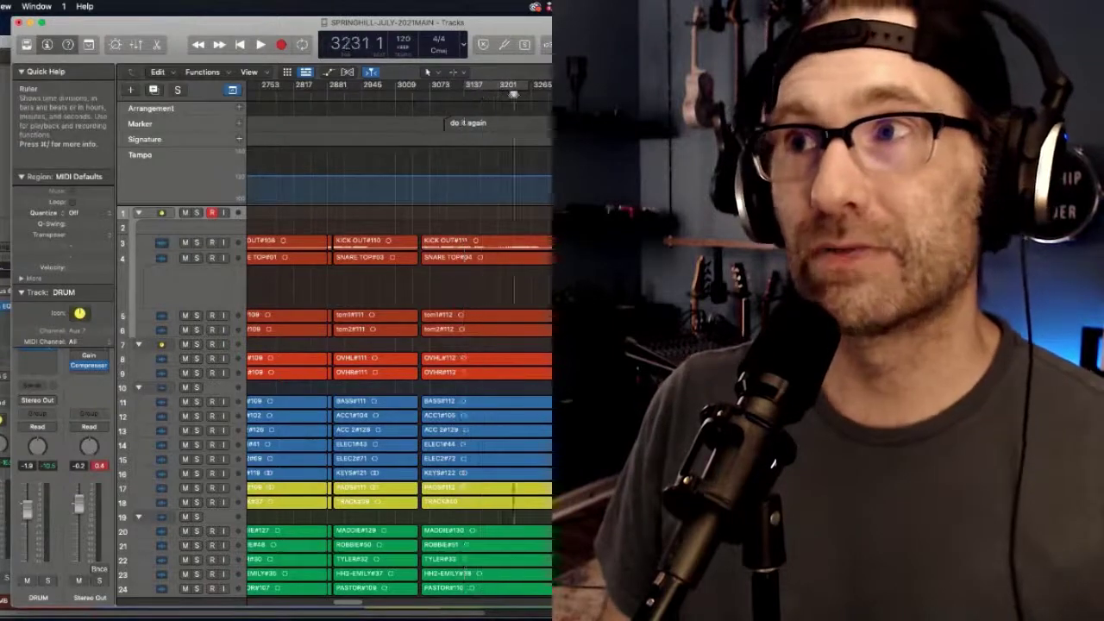
mouse_move(499, 93)
left_mouse_down()
mouse_move(515, 93)
mouse_move(498, 93)
left_mouse_up()
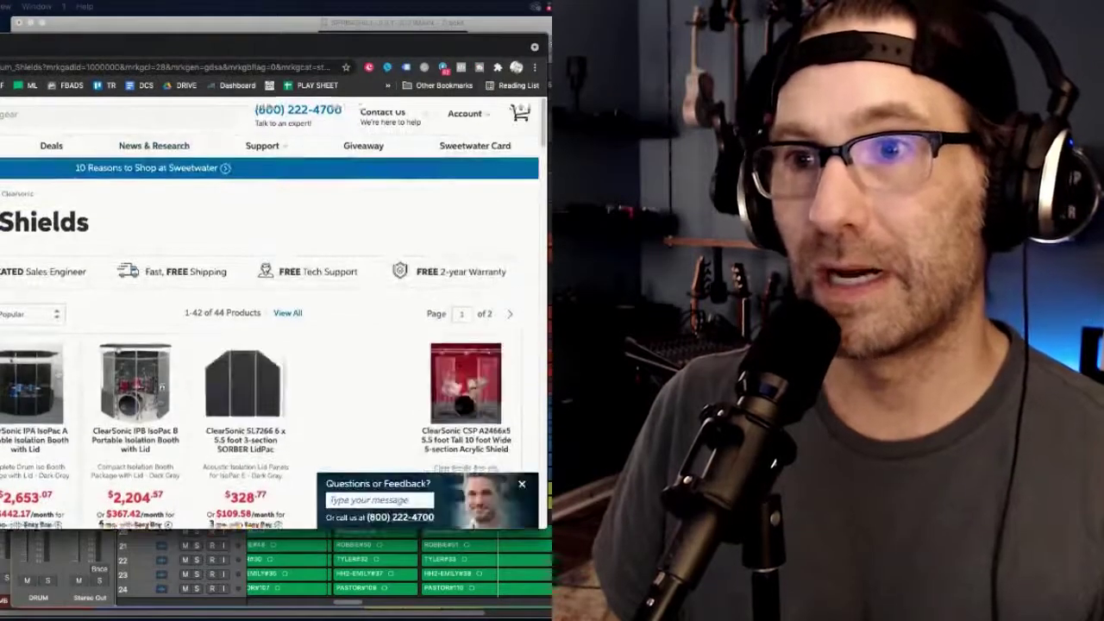
scroll(414, 241, "down", 2)
scroll(414, 241, "down", 2)
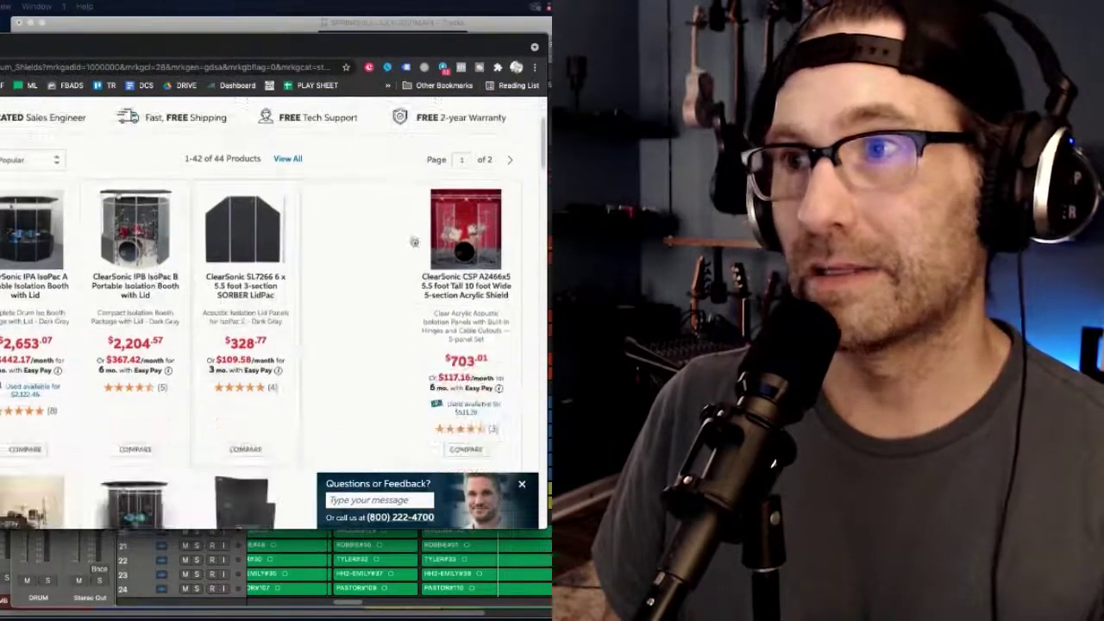
Open the ClearSonic CSP A2466x5 acrylic shield page, then return to the drum shields listing.
left_click(462, 257)
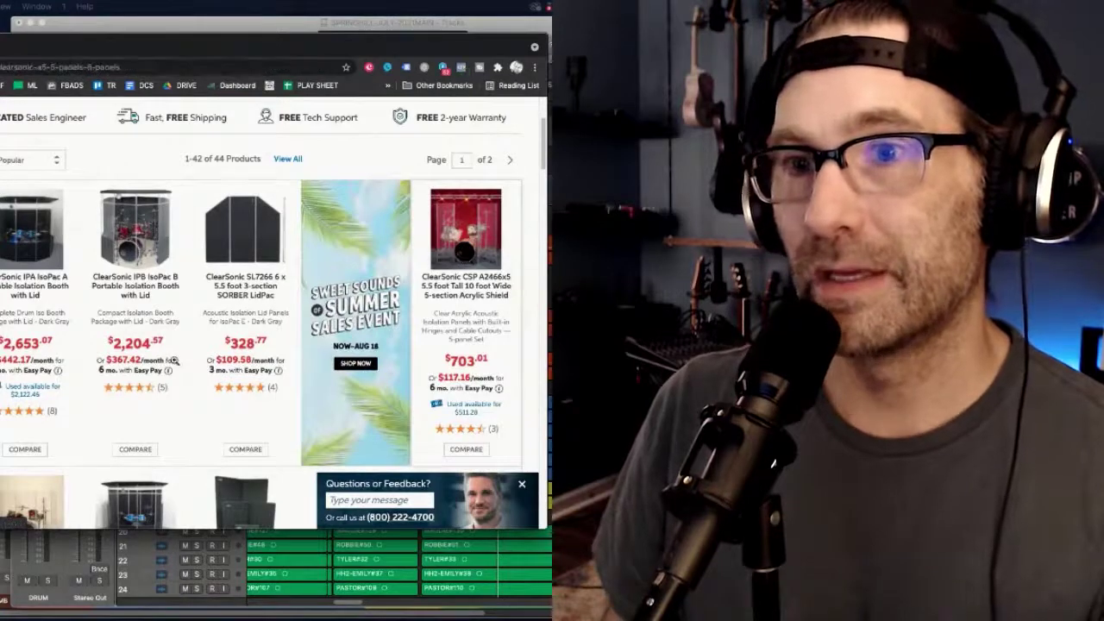
scroll(112, 319, "down", 2)
mouse_move(97, 327)
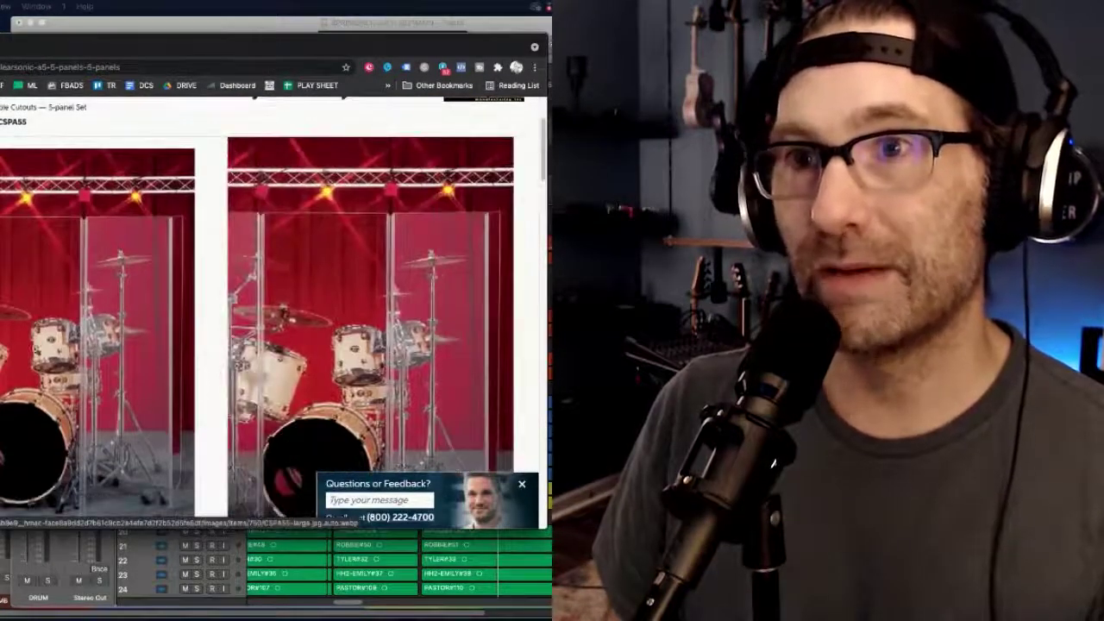
scroll(112, 319, "down", 1)
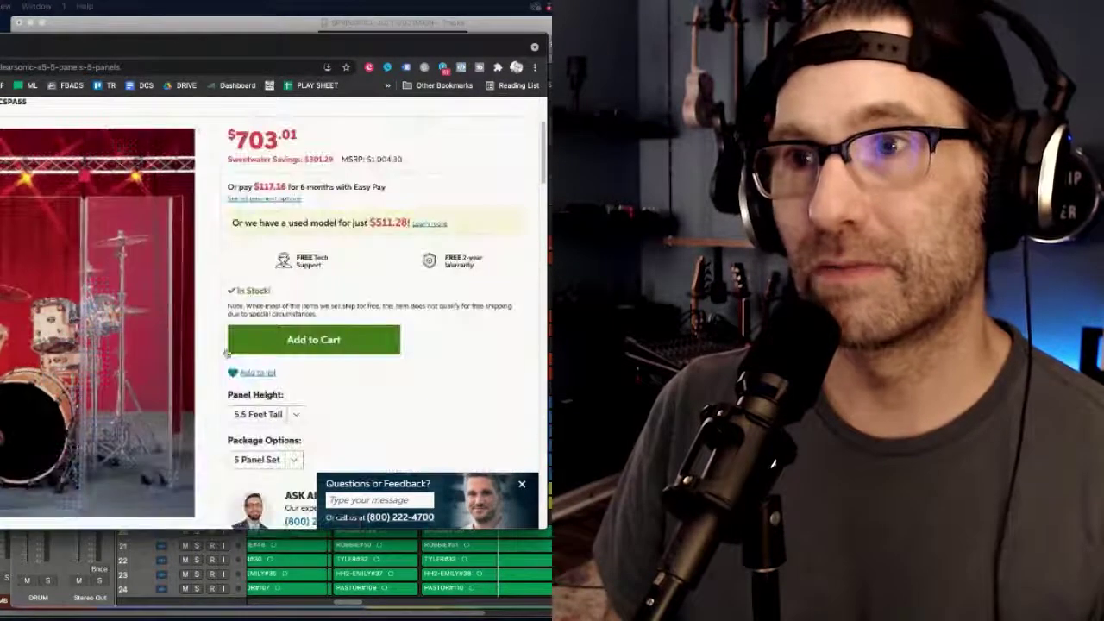
key("alt+Left")
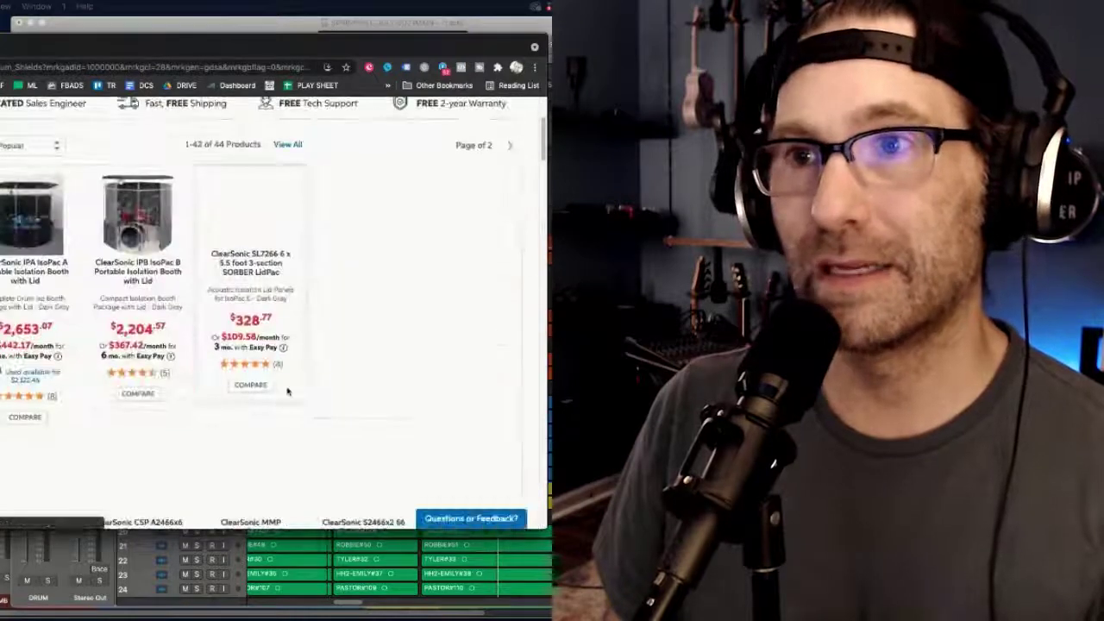
scroll(293, 389, "down", 1)
scroll(292, 389, "down", 3)
scroll(285, 383, "down", 2)
scroll(279, 377, "down", 1)
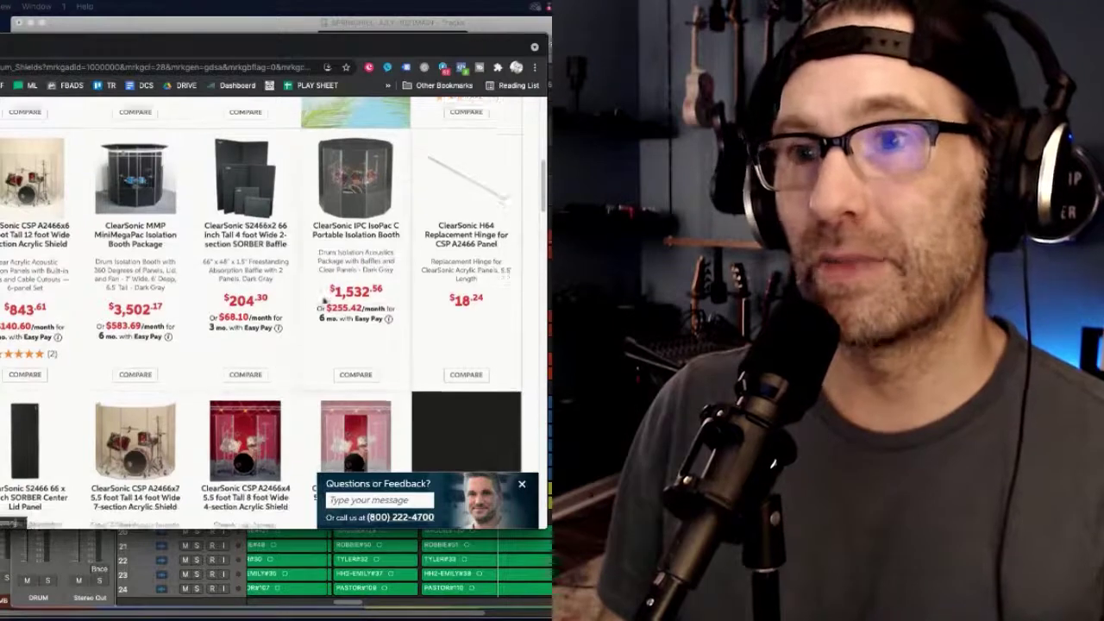
scroll(441, 209, "down", 3)
scroll(376, 312, "up", 5)
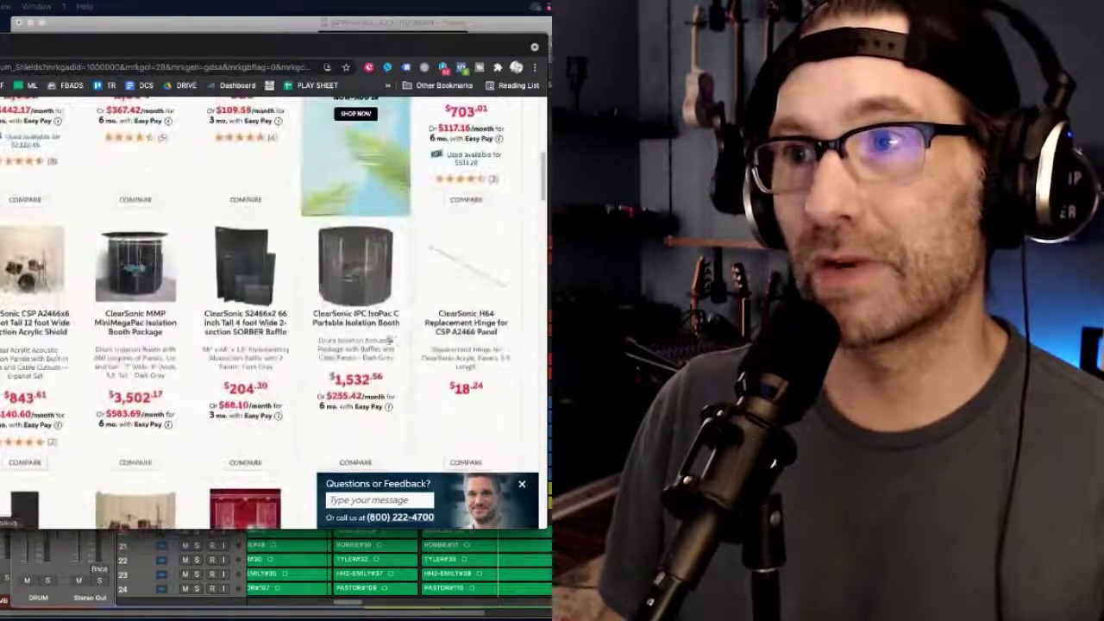
scroll(371, 330, "up", 3)
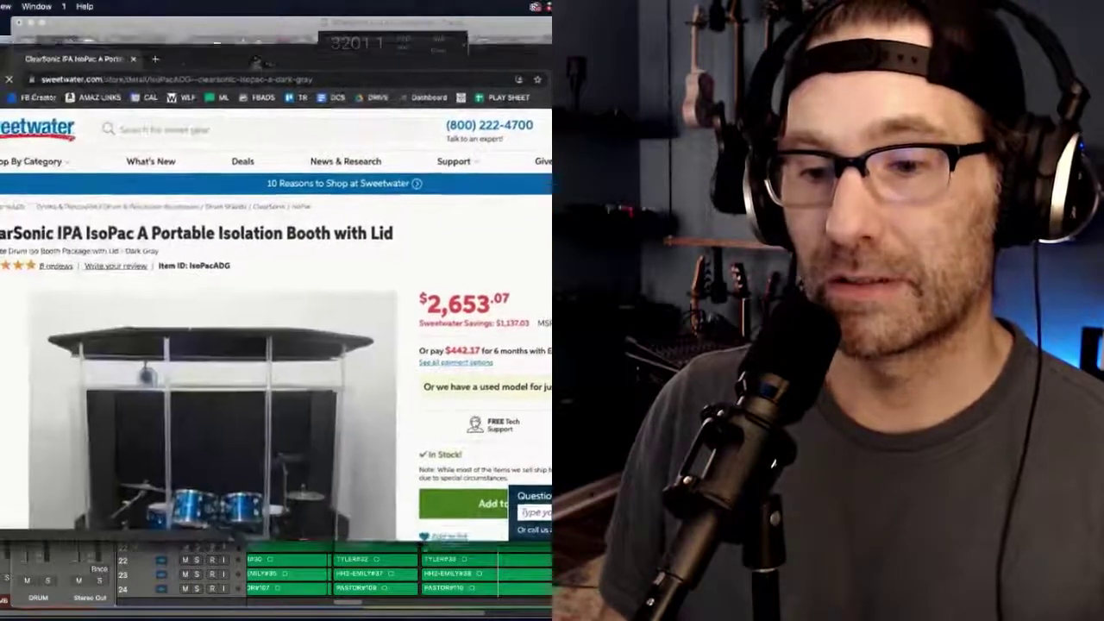
scroll(336, 365, "down", 2)
scroll(341, 366, "down", 1)
scroll(345, 366, "down", 1)
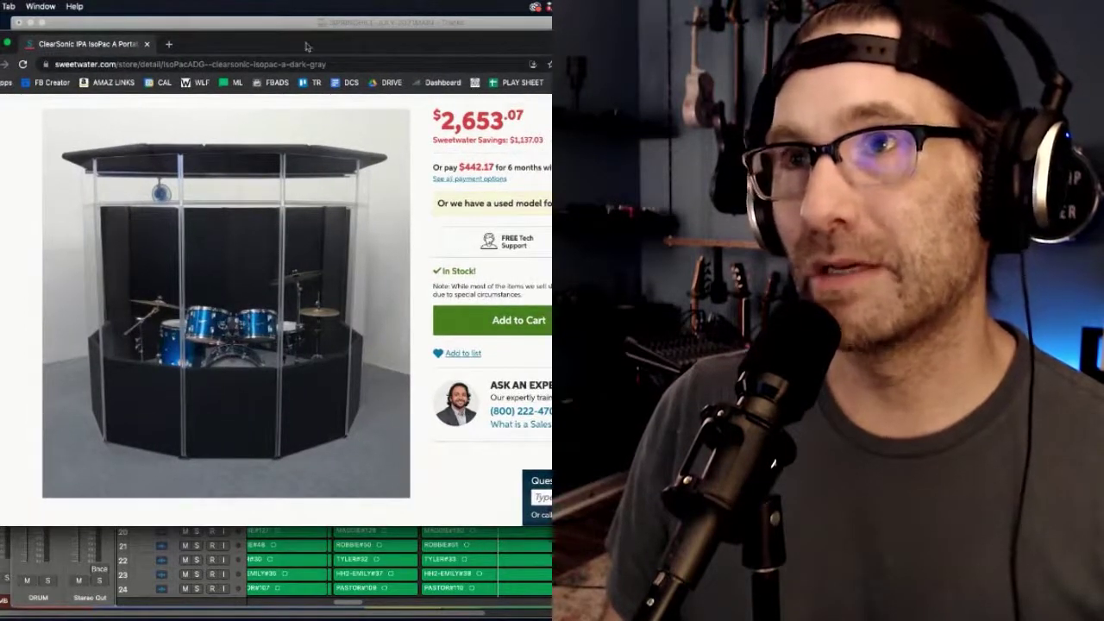
Shift the browser window slightly right, then close it to return to Logic Pro.
left_click_drag(351, 45, 372, 54)
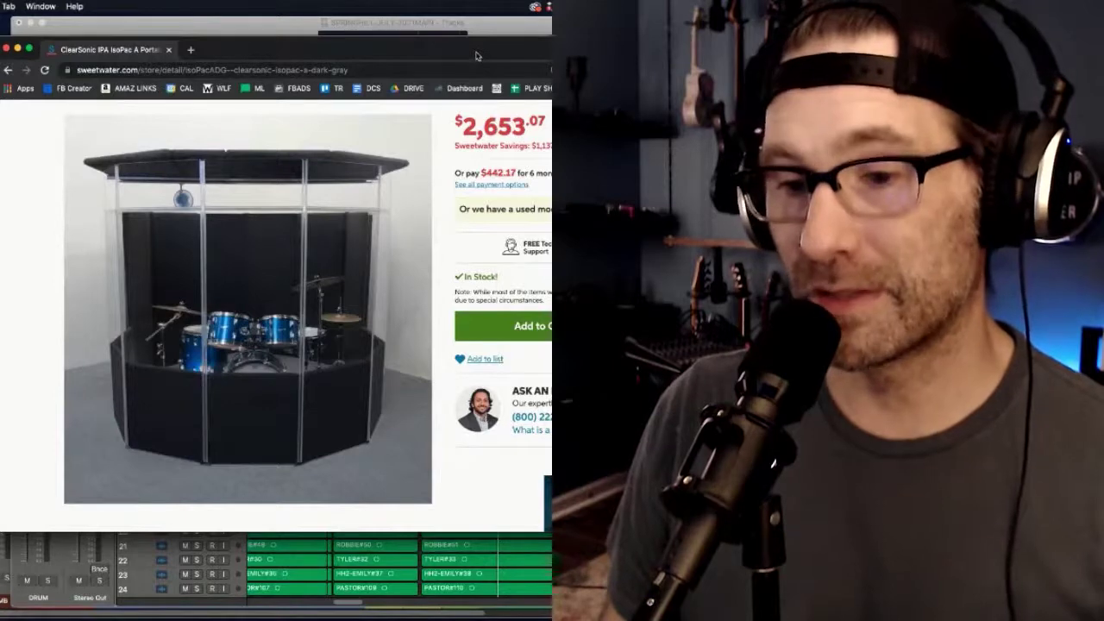
left_click(6, 49)
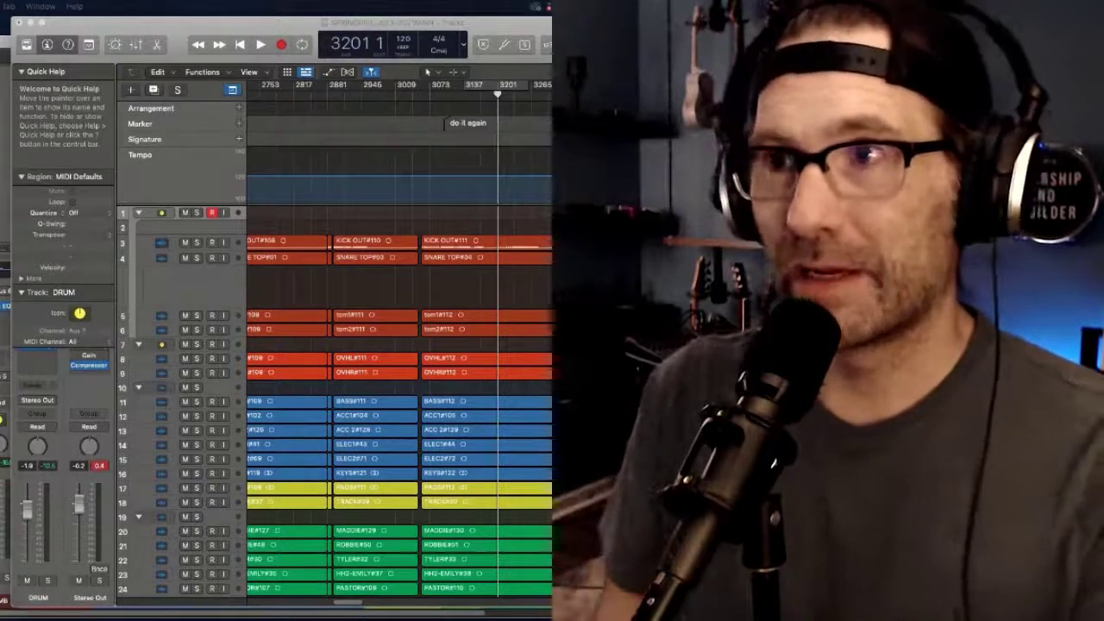
Move the playhead back to bar 3110, start playback, and open the Mixer.
left_click_drag(472, 94, 449, 95)
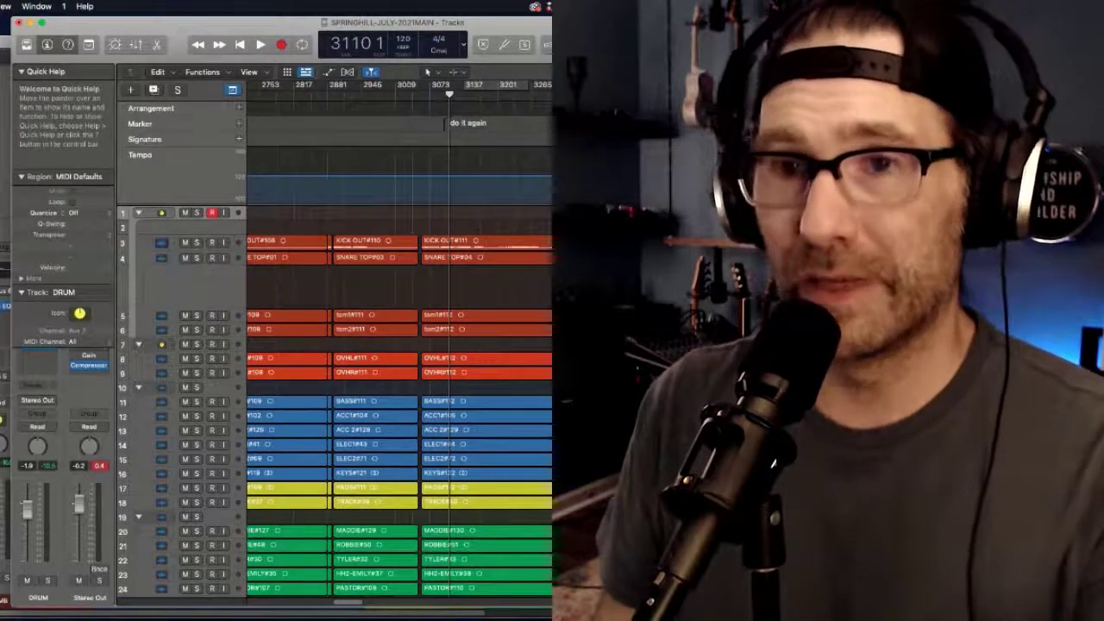
key("space")
key("super+2")
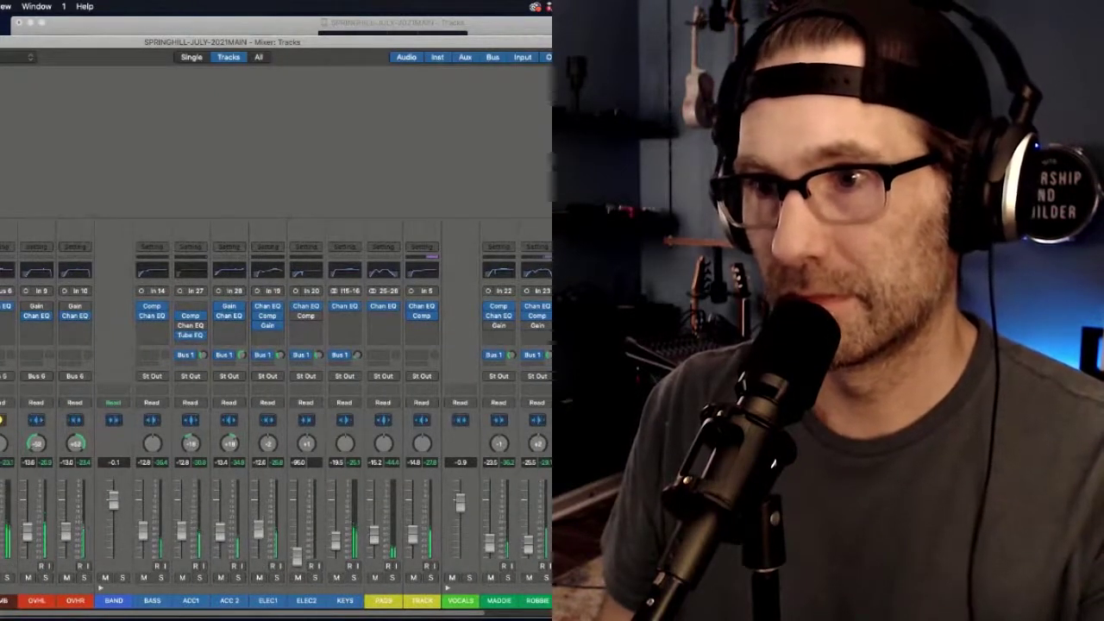
scroll(278, 614, "right", 2)
scroll(278, 615, "right", 2)
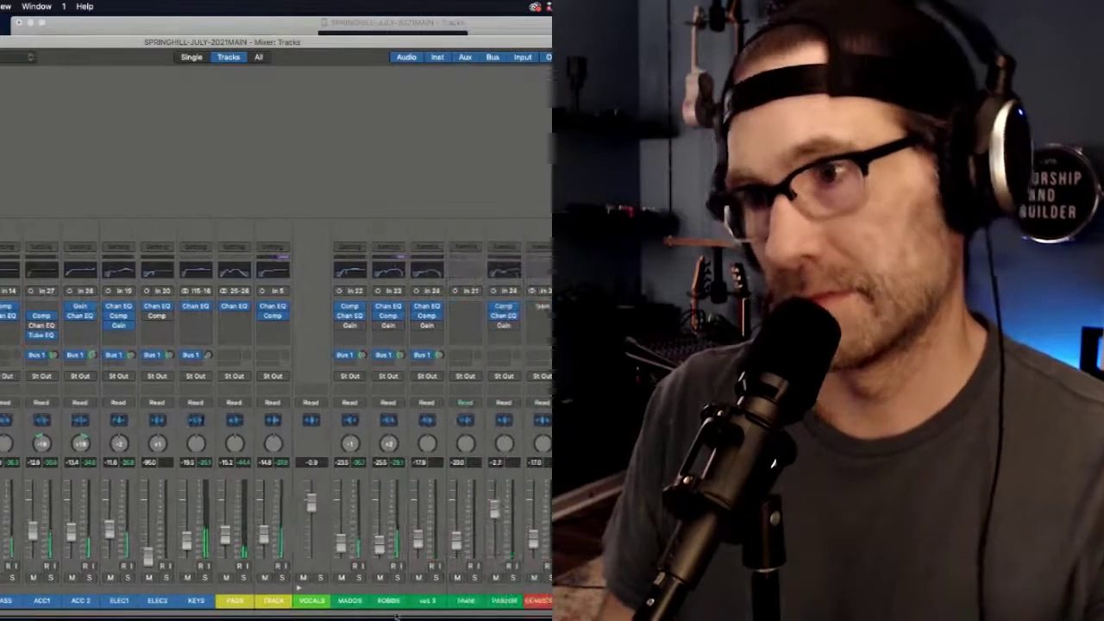
scroll(278, 614, "right", 2)
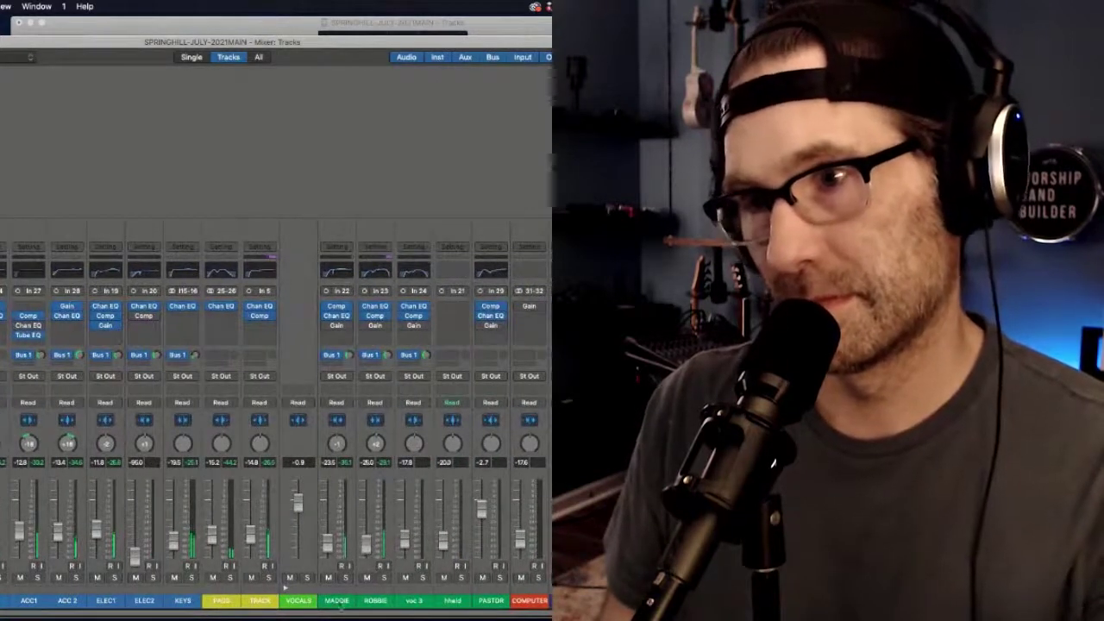
scroll(339, 610, "left", 2)
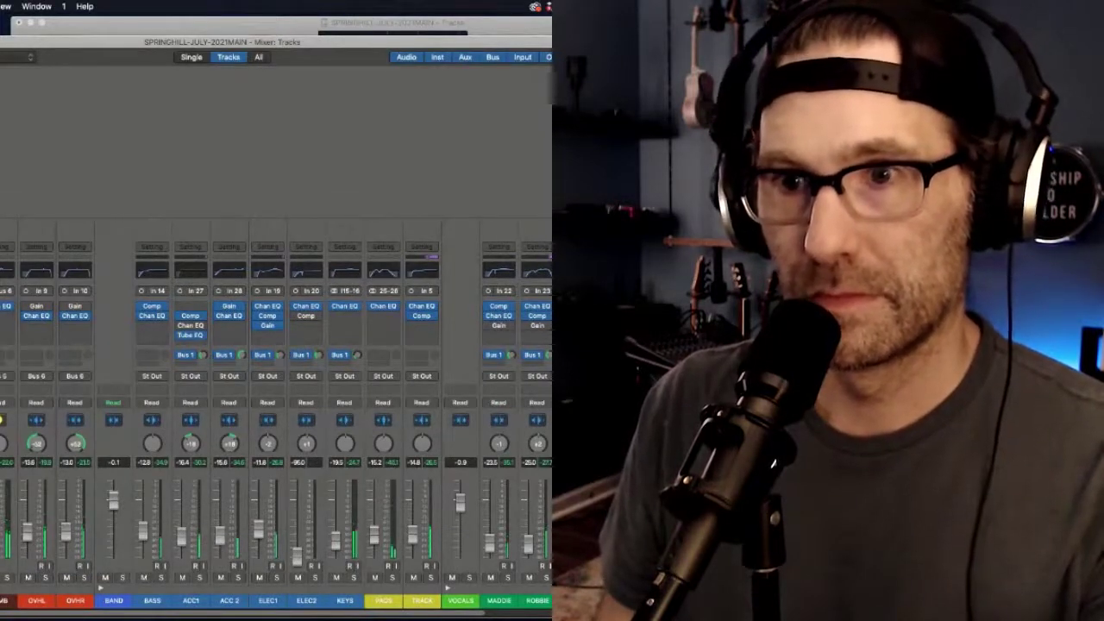
scroll(321, 618, "right", 2)
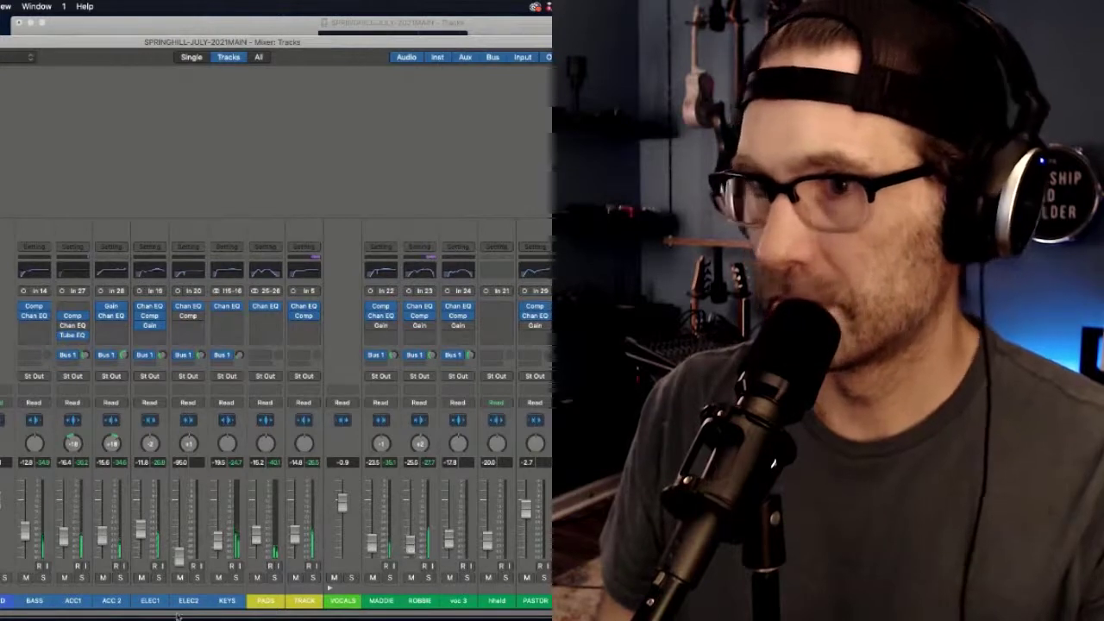
scroll(176, 616, "left", 2)
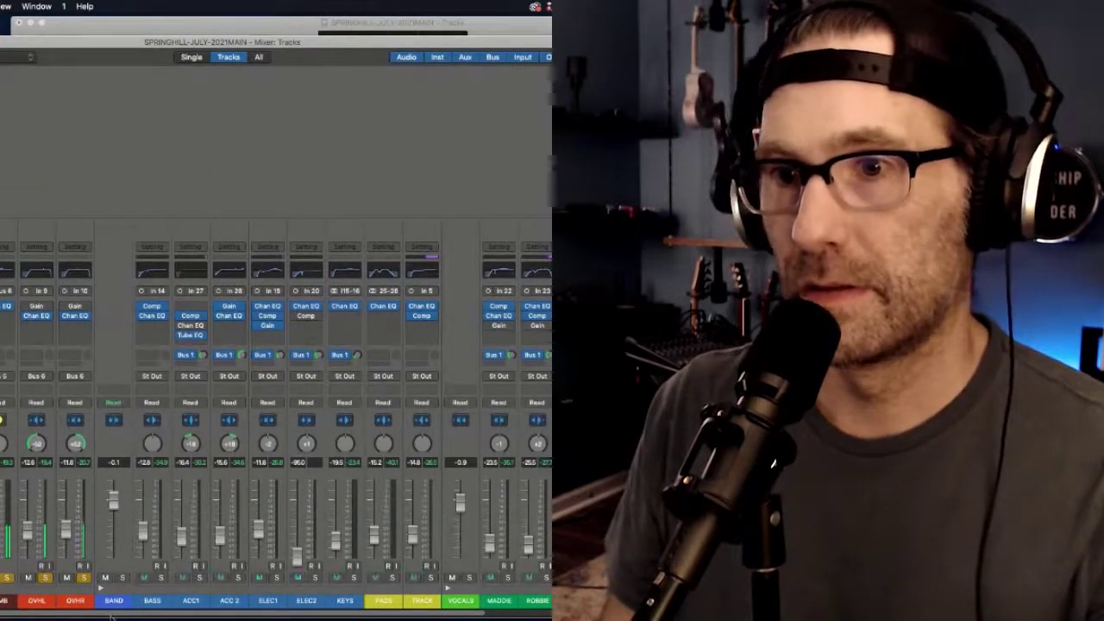
Scroll the mixer right to show the VOCALS through MAIN VERB channel strips.
left_click_drag(111, 616, 440, 616)
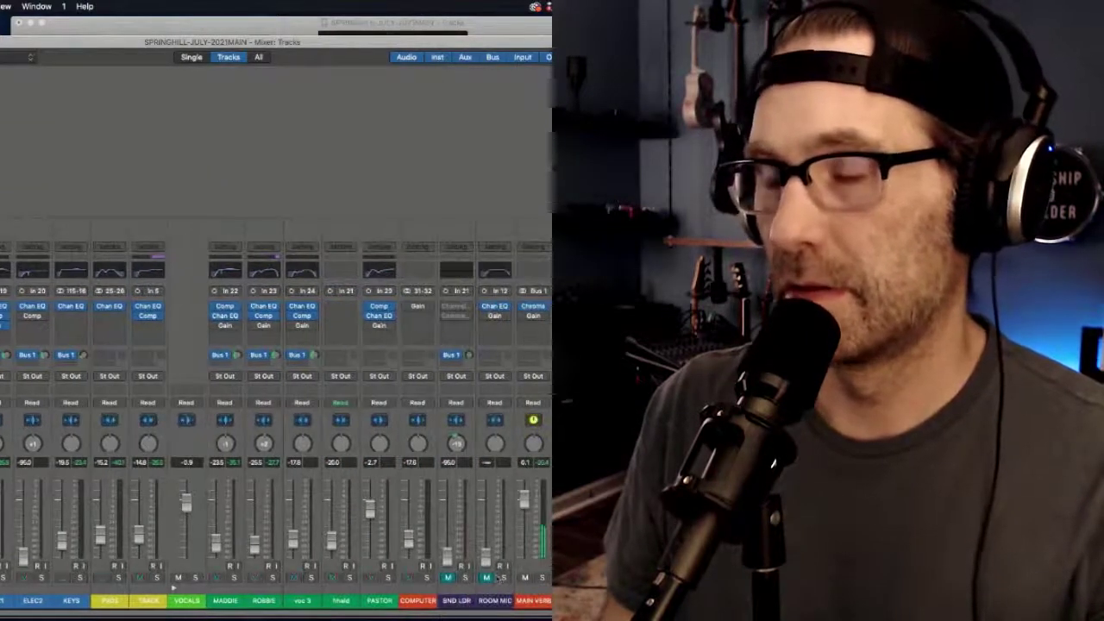